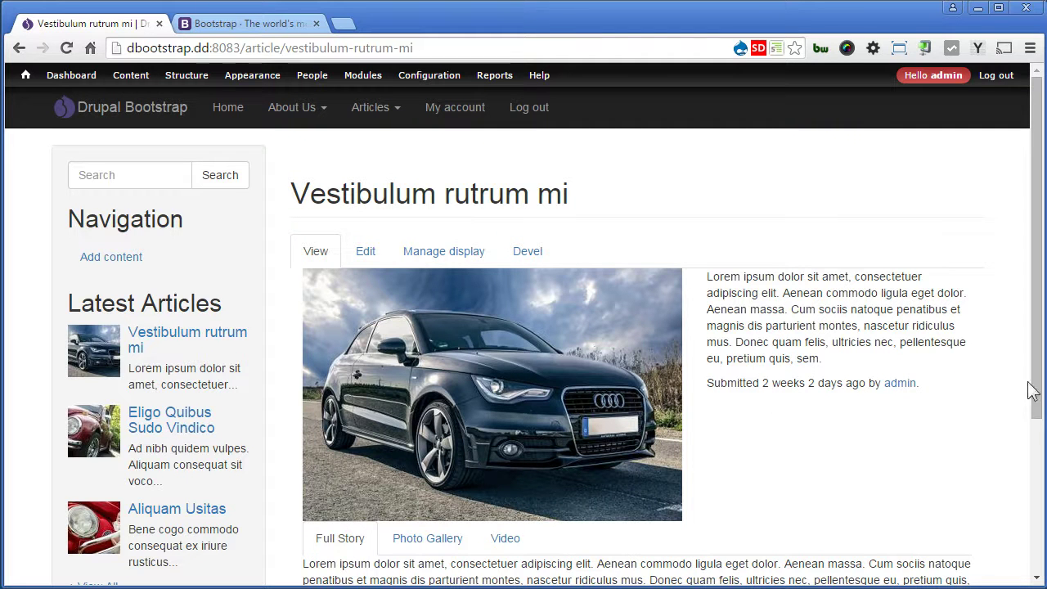
Scroll down the 'Vestibulum rutrum mi' article and show its Photo Gallery tab
{"action": "left_click_drag", "start_coordinate": [1034, 372], "coordinate": [1034, 458]}
{"action": "left_click_drag", "start_coordinate": [1030, 503], "coordinate": [1028, 536]}
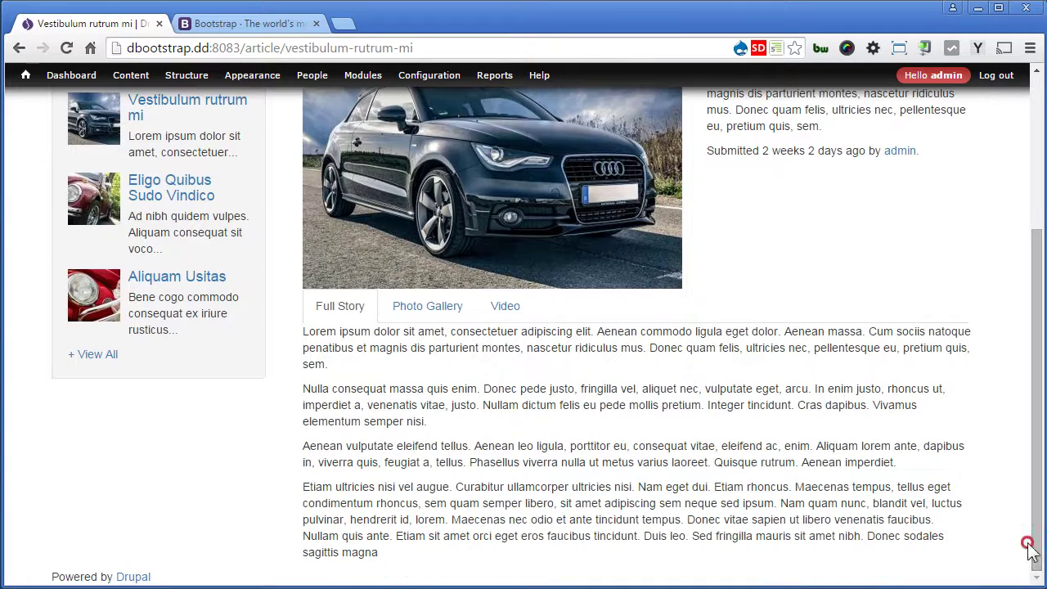
{"action": "left_click", "coordinate": [411, 304]}
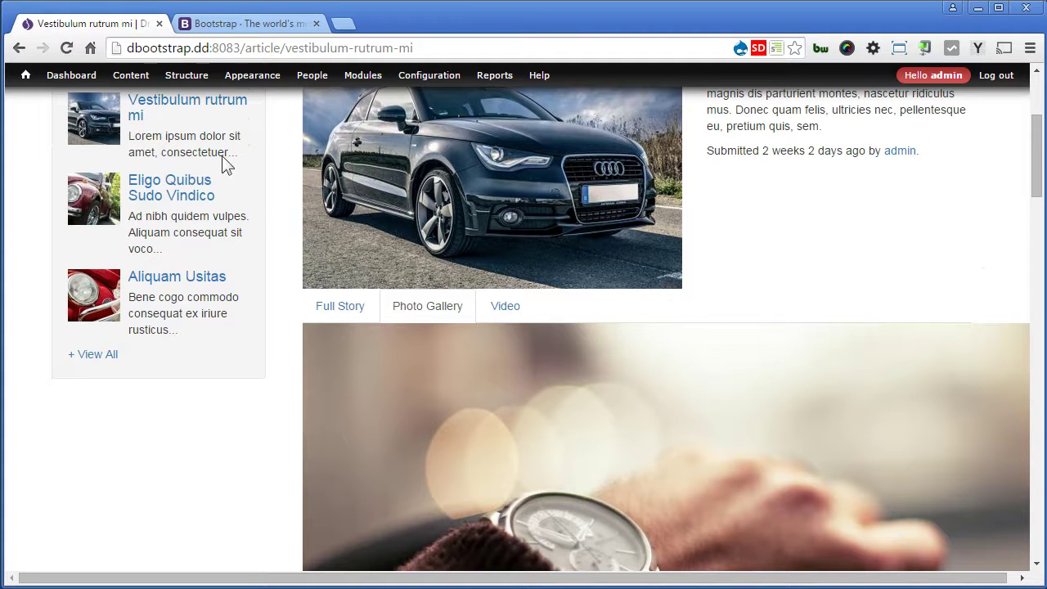
Start a new view named 'Article: Photo Gallery'
{"action": "mouse_move", "coordinate": [181, 78]}
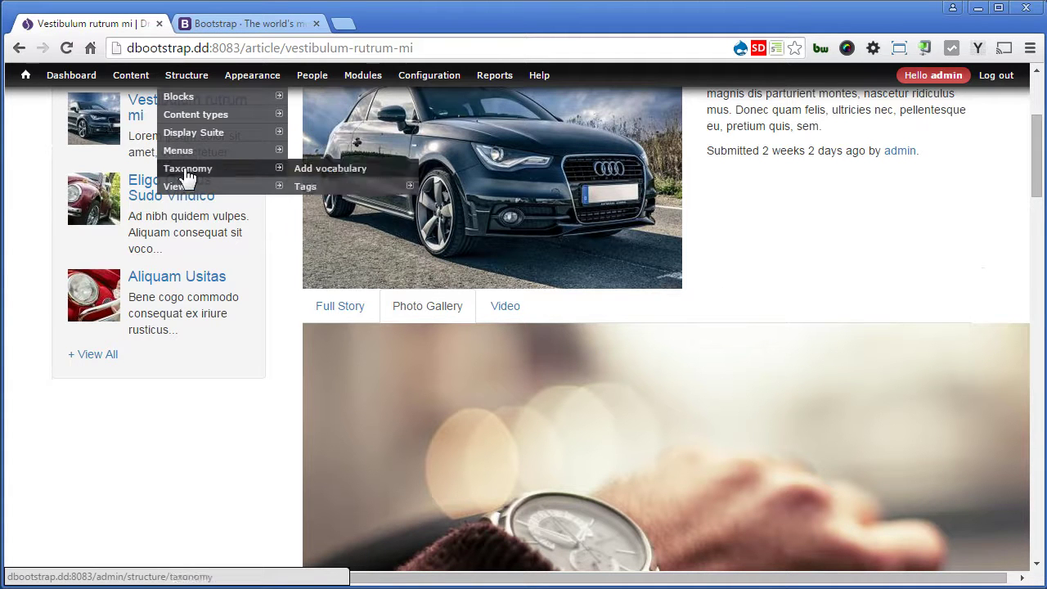
{"action": "mouse_move", "coordinate": [187, 190]}
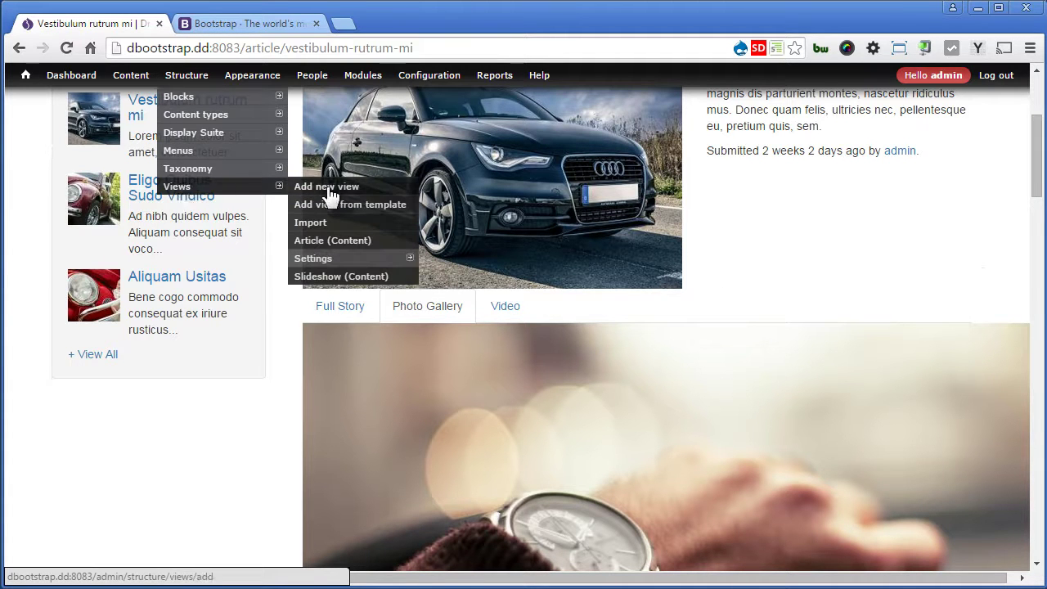
{"action": "left_click", "coordinate": [386, 188]}
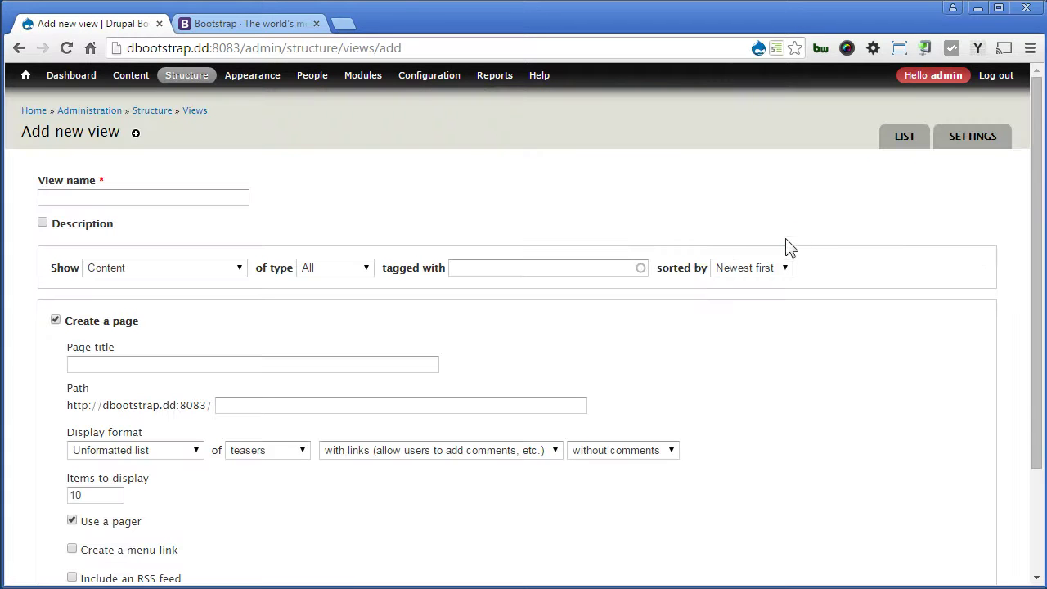
{"action": "left_click", "coordinate": [222, 194]}
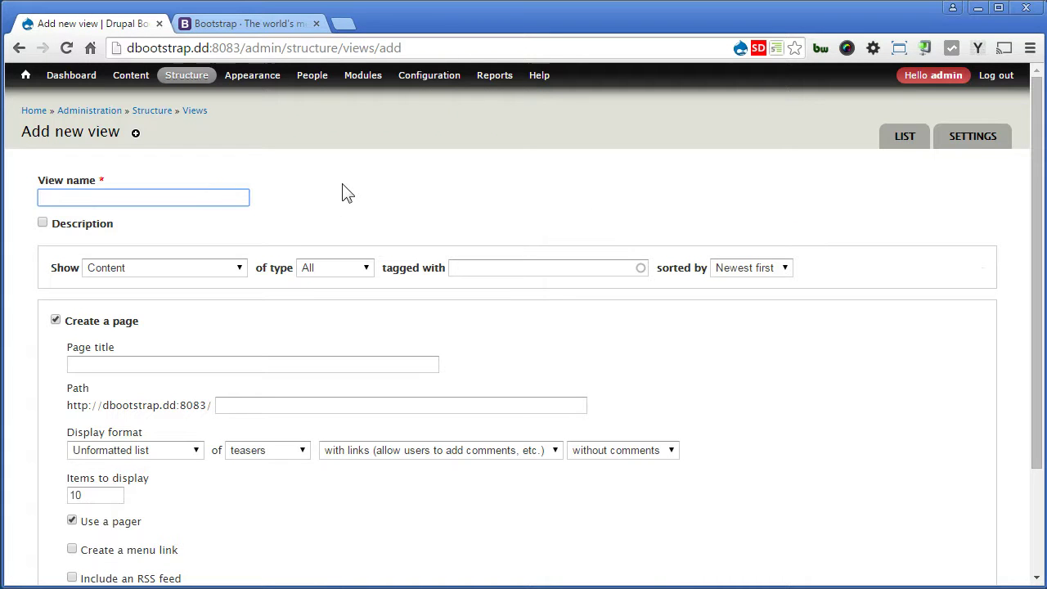
{"action": "type", "text": "Article"}
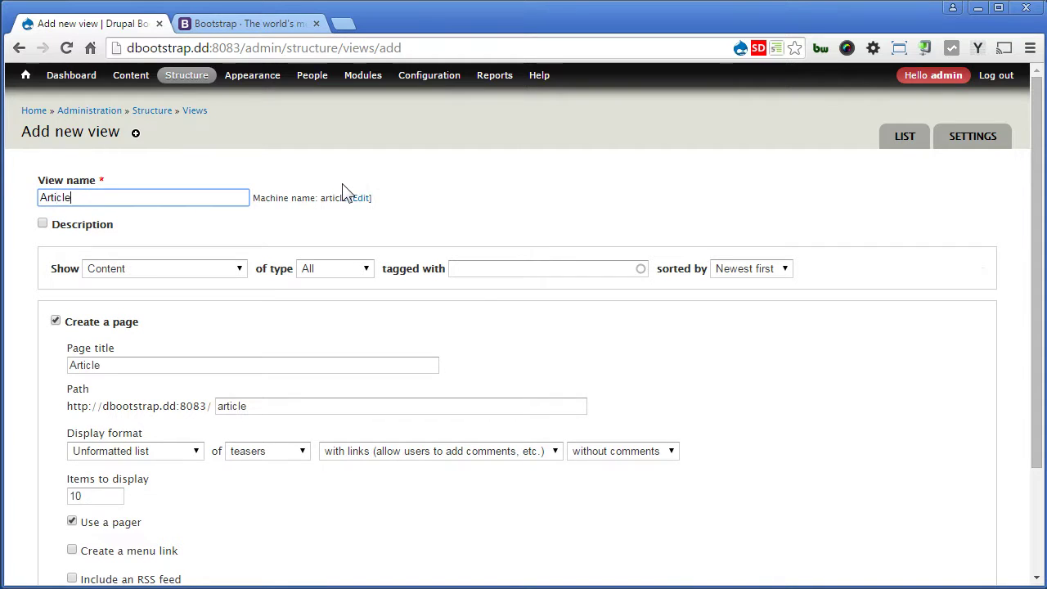
{"action": "type", "text": ": Pho"}
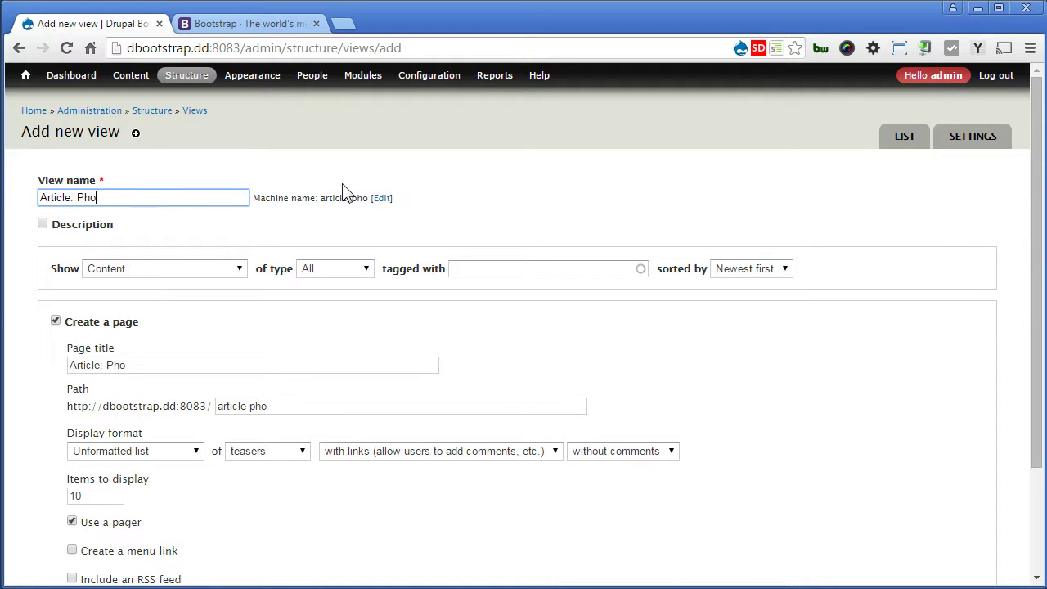
{"action": "type", "text": "to Gallery"}
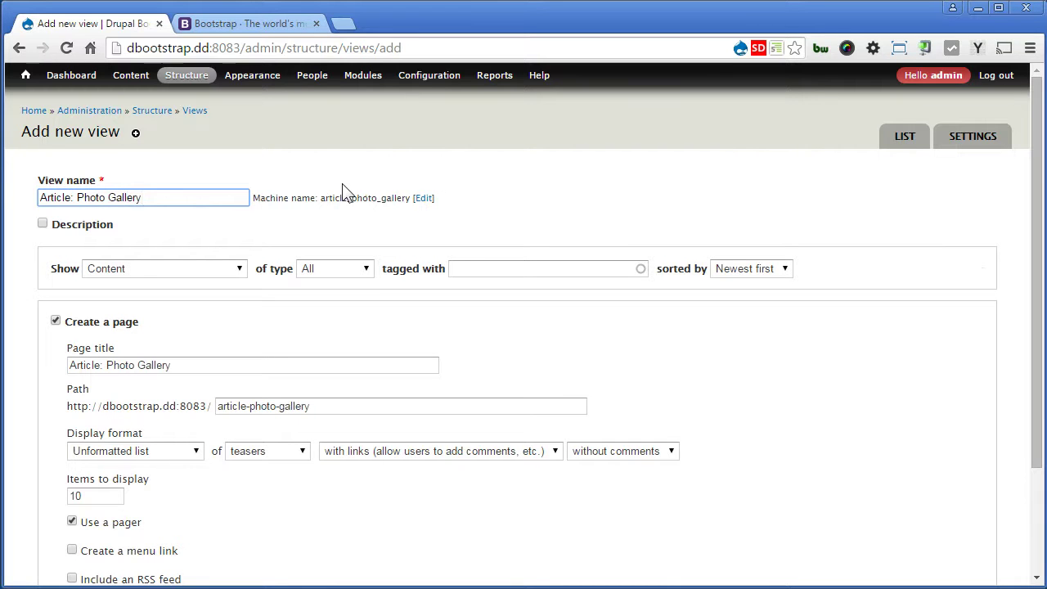
Limit the view to Article content and make it a block instead of a page
{"action": "left_click", "coordinate": [317, 272]}
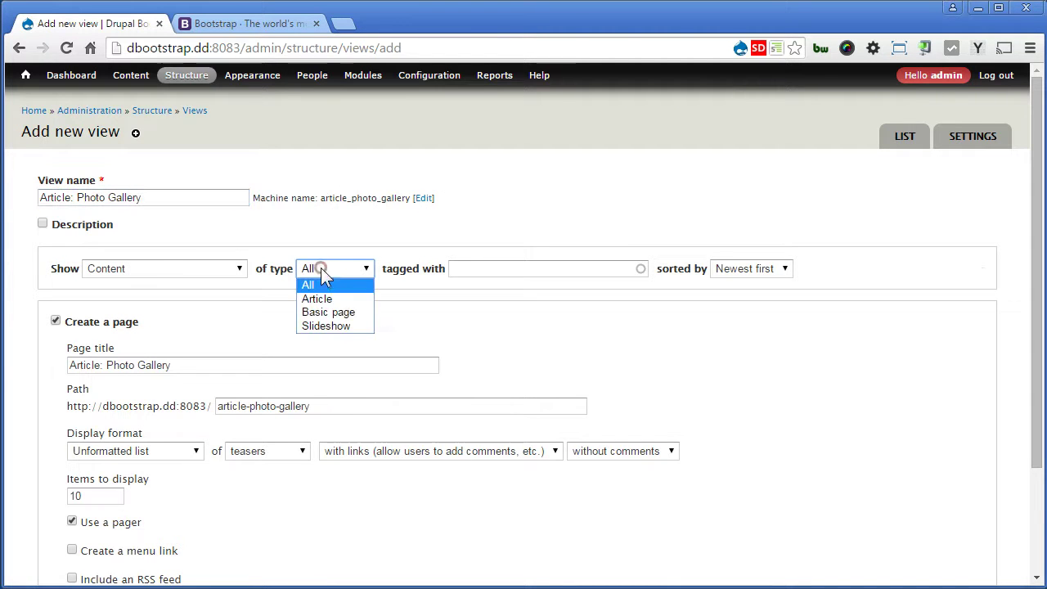
{"action": "left_click", "coordinate": [318, 299]}
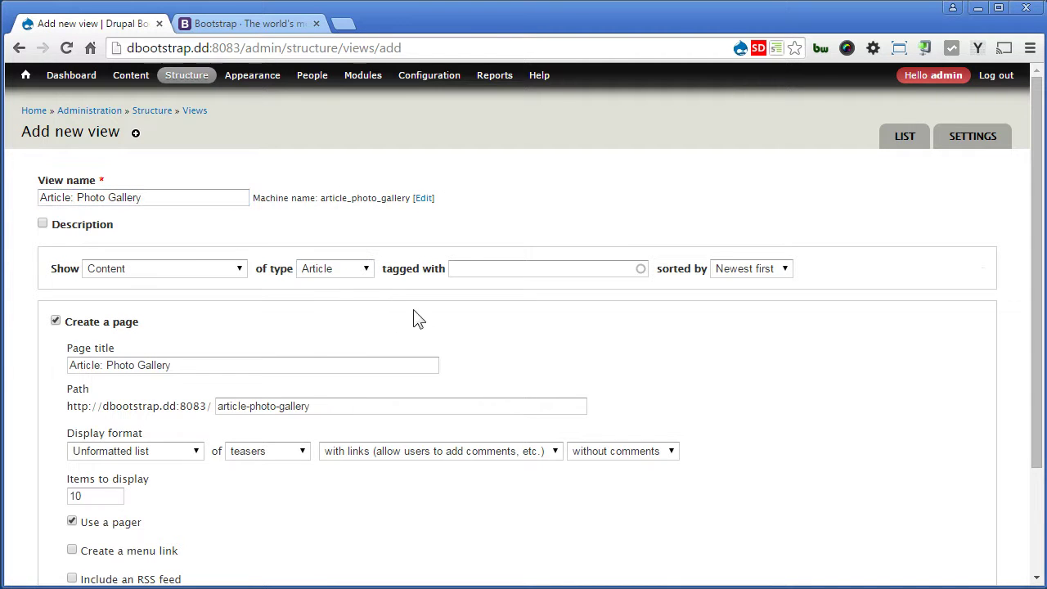
{"action": "left_click", "coordinate": [129, 326]}
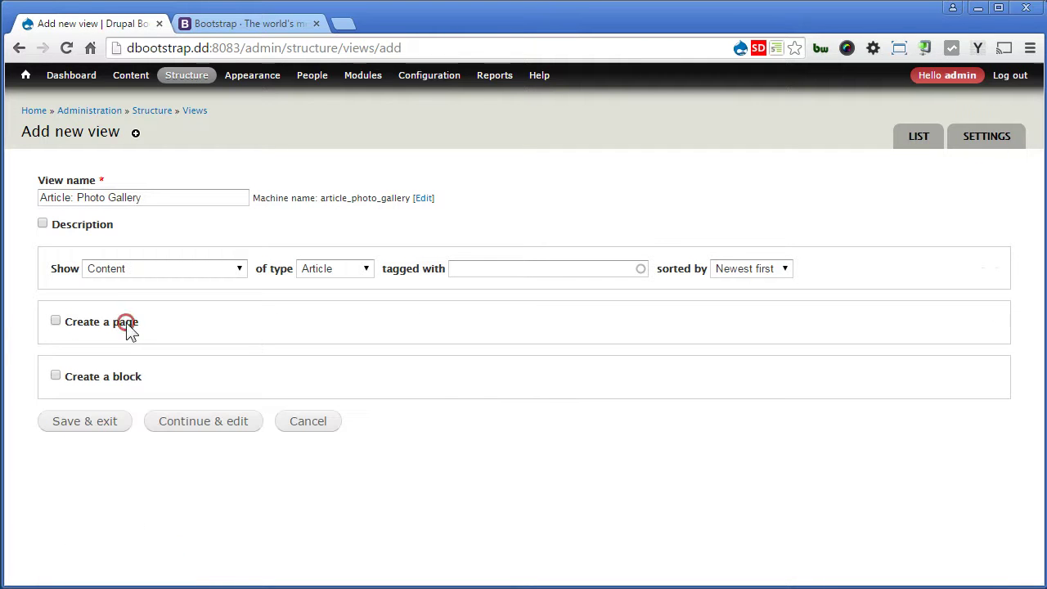
{"action": "left_click", "coordinate": [127, 377]}
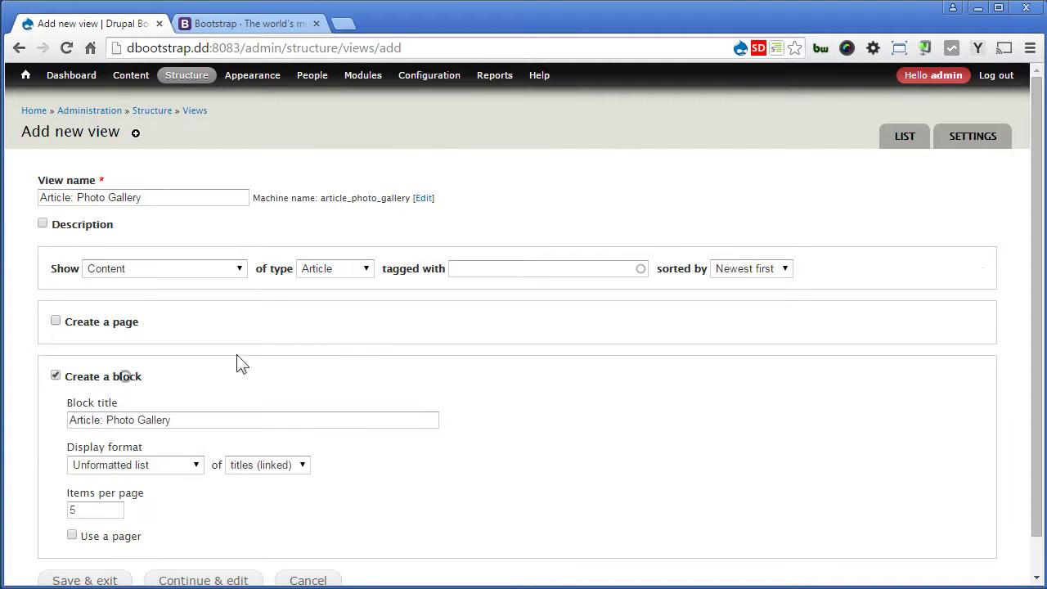
Show fields with no items-per-page limit, then create the view and open its editor
{"action": "scroll", "coordinate": [367, 350], "scroll_direction": "down", "scroll_amount": 1}
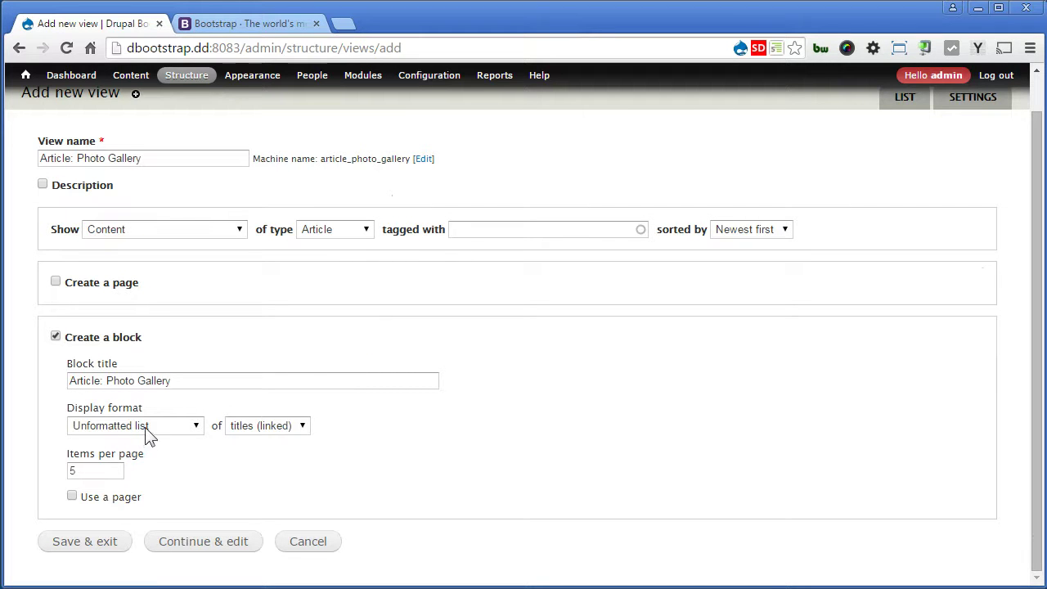
{"action": "left_click", "coordinate": [298, 433]}
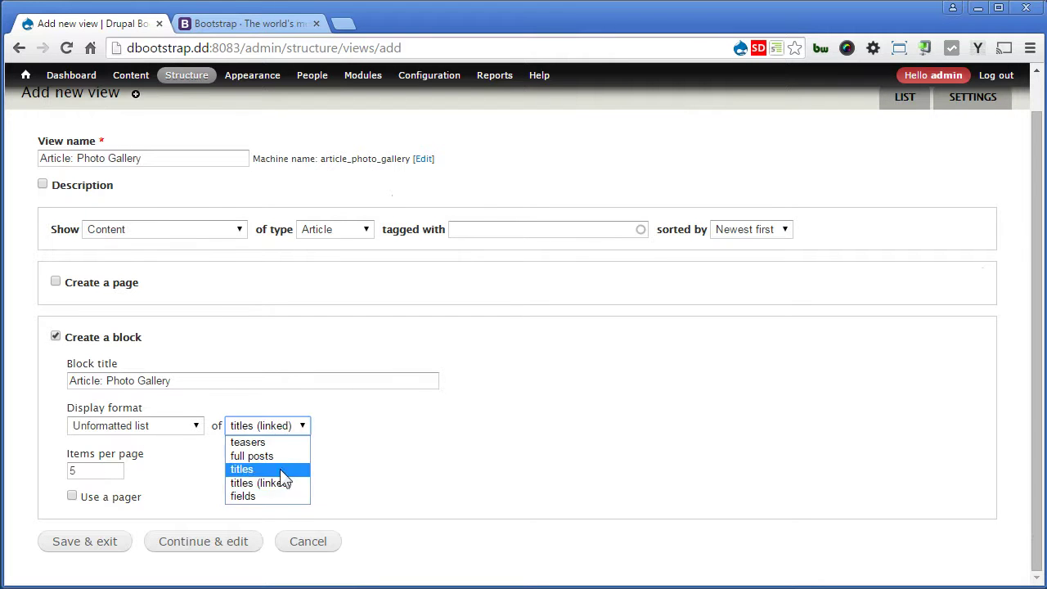
{"action": "left_click", "coordinate": [280, 496]}
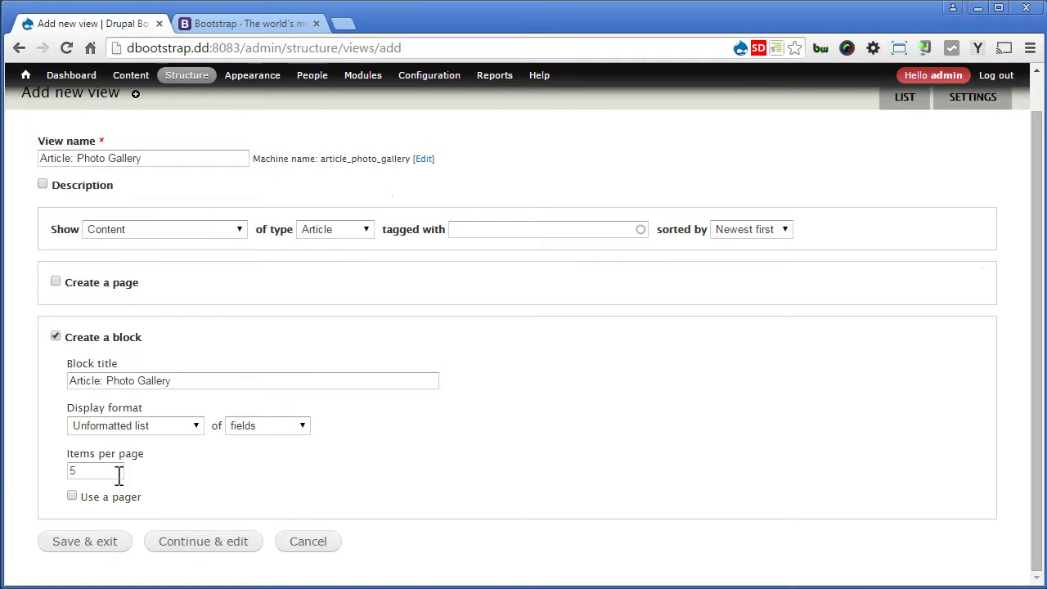
{"action": "left_click_drag", "start_coordinate": [112, 472], "coordinate": [16, 474]}
{"action": "key", "text": "BackSpace"}
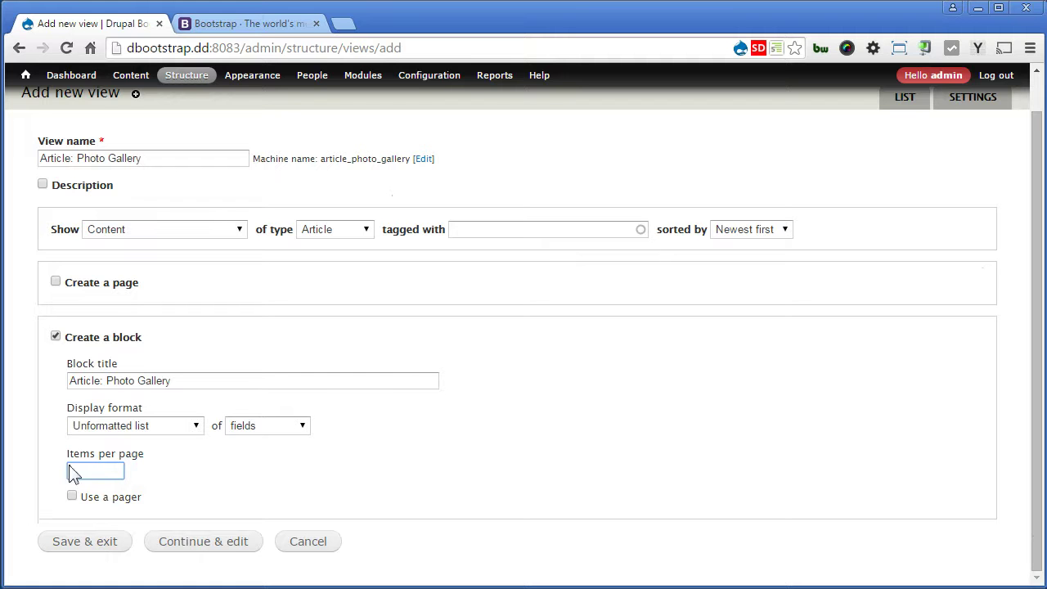
{"action": "left_click", "coordinate": [223, 544]}
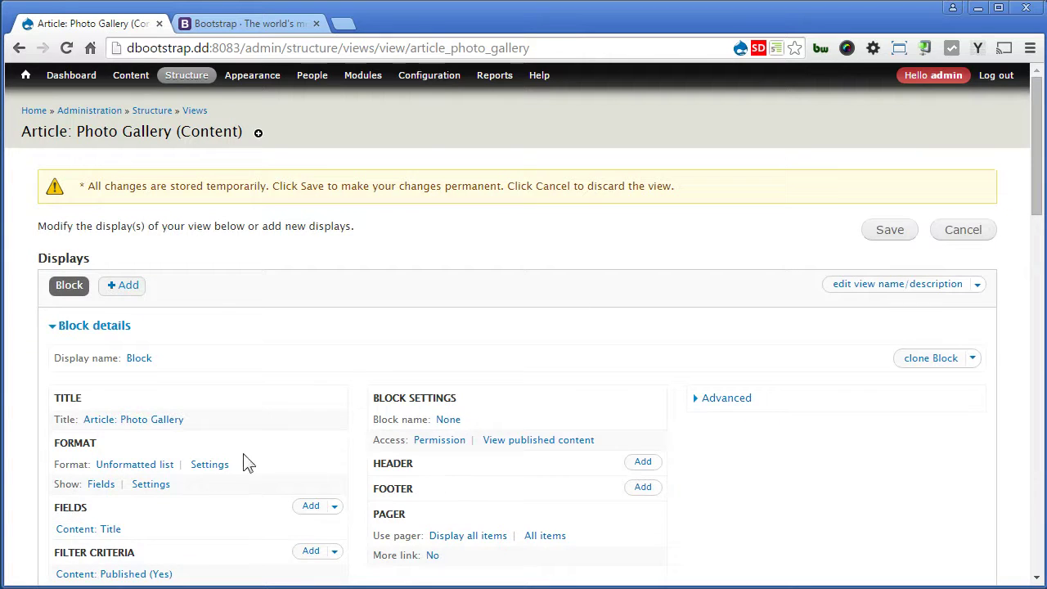
Set the list row class to 'col col-sm-6 col-md-4' and disable default row and striping classes
{"action": "left_click", "coordinate": [214, 465]}
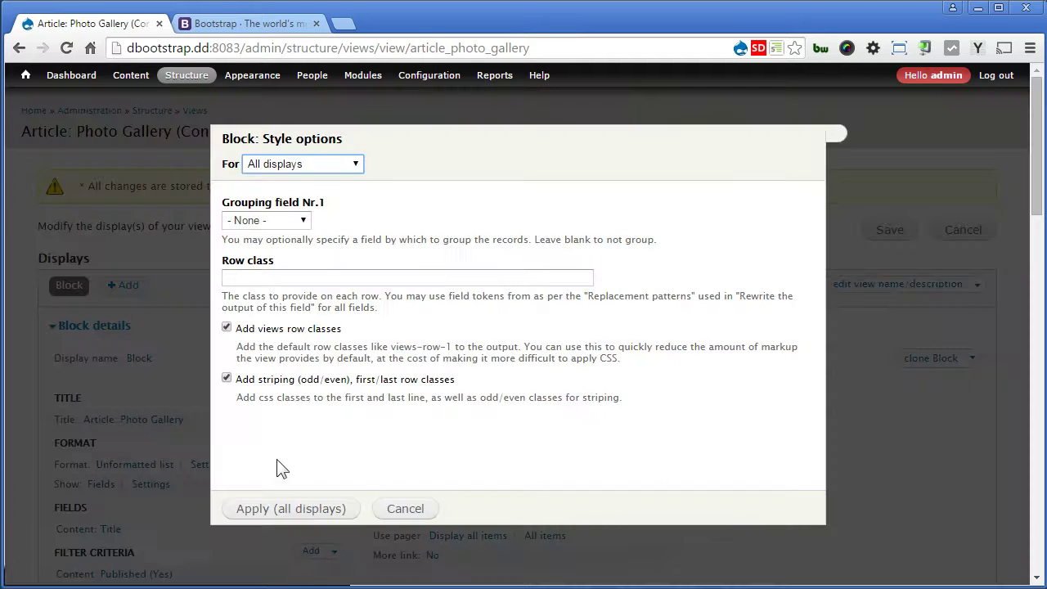
{"action": "left_click", "coordinate": [305, 278]}
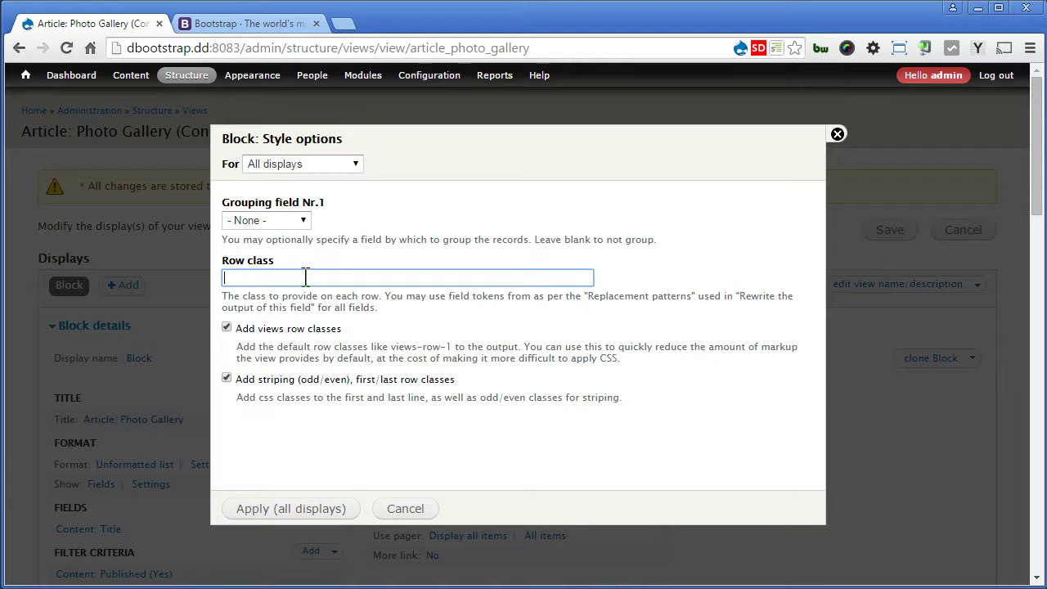
{"action": "type", "text": "col col-sm-6"}
{"action": "type", "text": "col-md-4"}
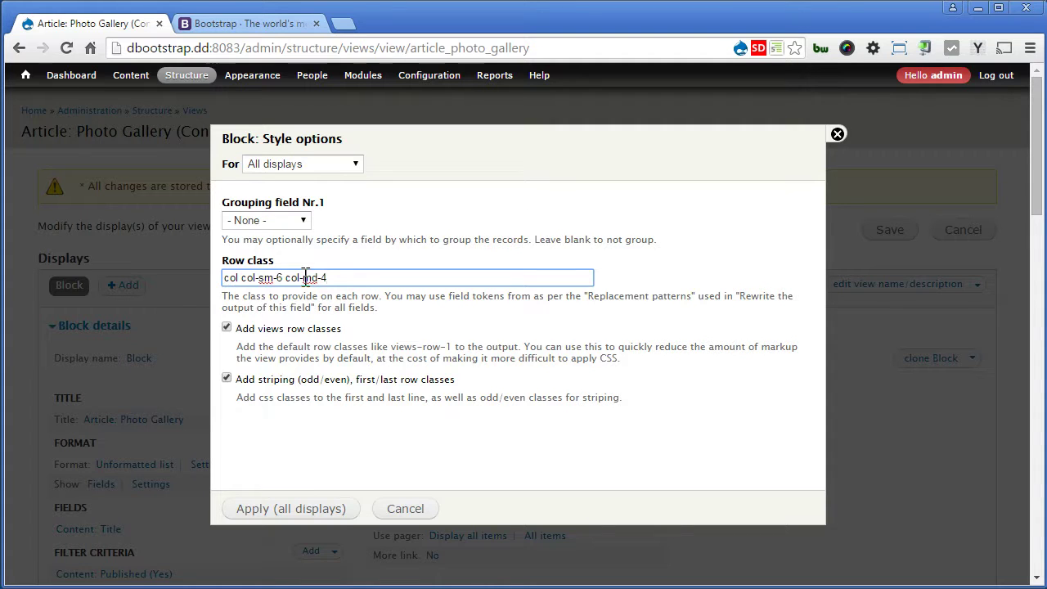
{"action": "left_click", "coordinate": [313, 328]}
{"action": "left_click", "coordinate": [342, 379]}
{"action": "left_click", "coordinate": [276, 507]}
{"action": "scroll", "coordinate": [408, 384], "scroll_direction": "down", "scroll_amount": 1}
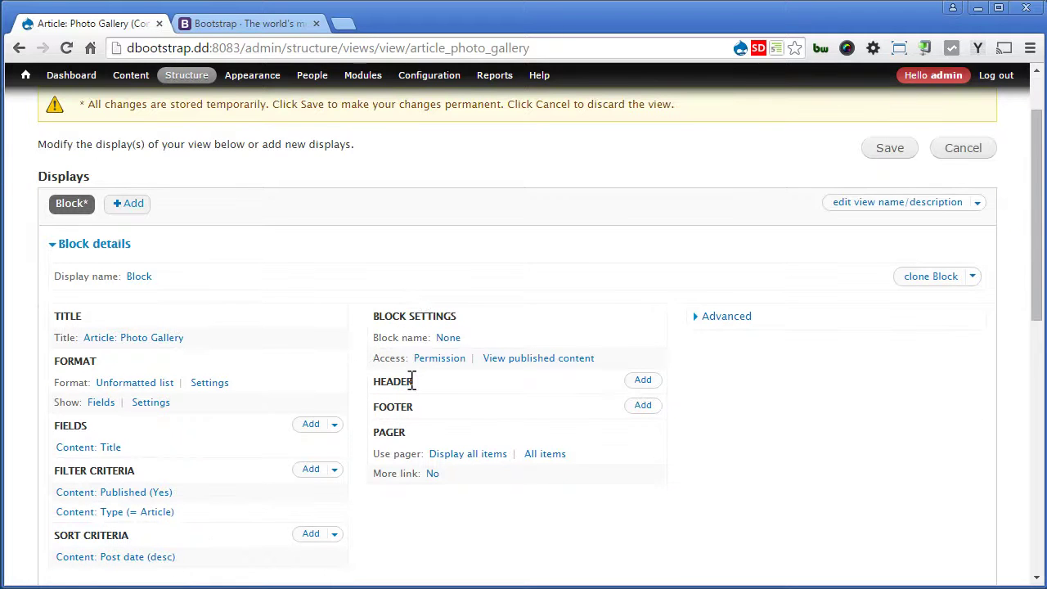
Add the Content: Photos field to the view
{"action": "left_click", "coordinate": [309, 424]}
{"action": "left_click", "coordinate": [320, 210]}
{"action": "type", "text": "photo"}
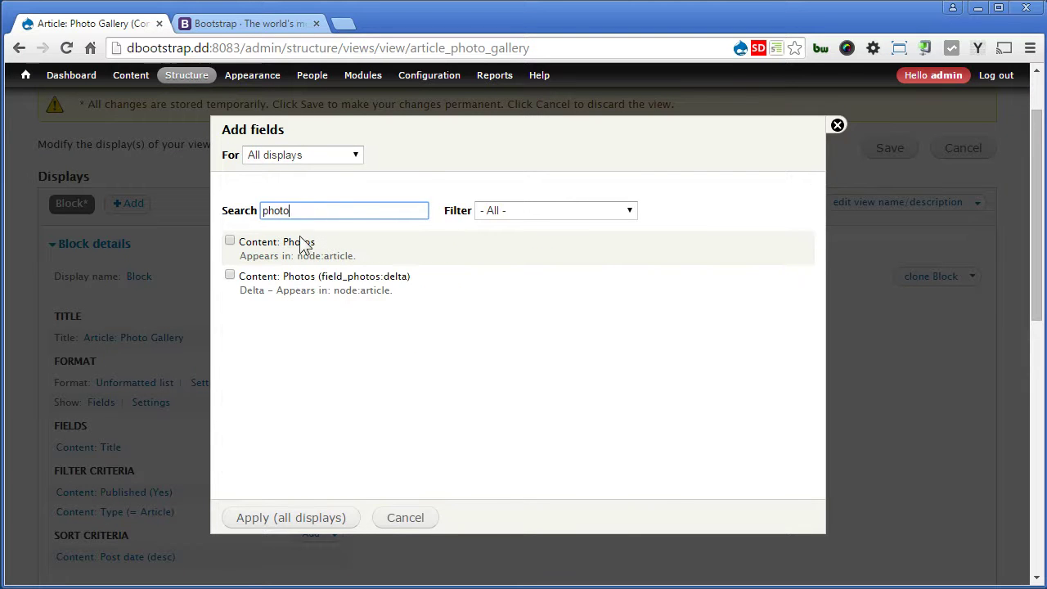
{"action": "left_click", "coordinate": [302, 243]}
{"action": "left_click", "coordinate": [306, 523]}
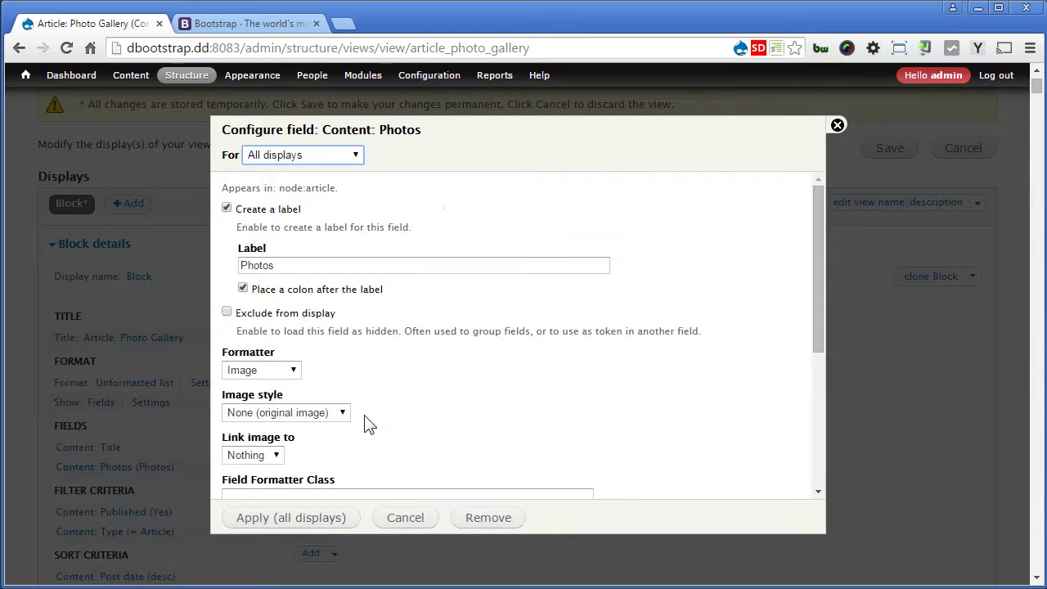
Hide the Photos label, use Bootstrap Thumbnails style, and give each photo its own row
{"action": "left_click", "coordinate": [281, 209]}
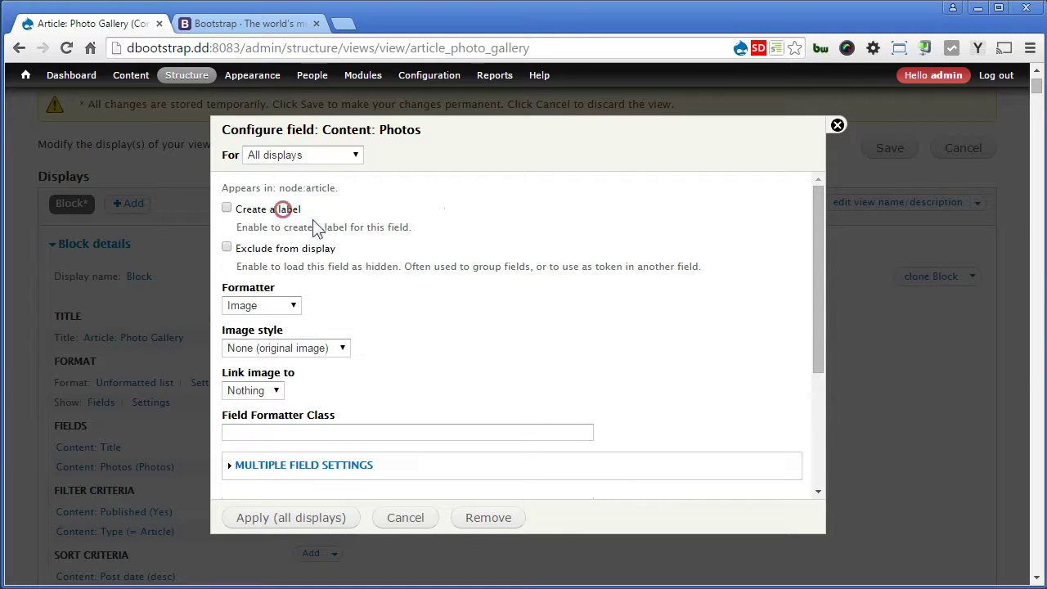
{"action": "left_click", "coordinate": [341, 350]}
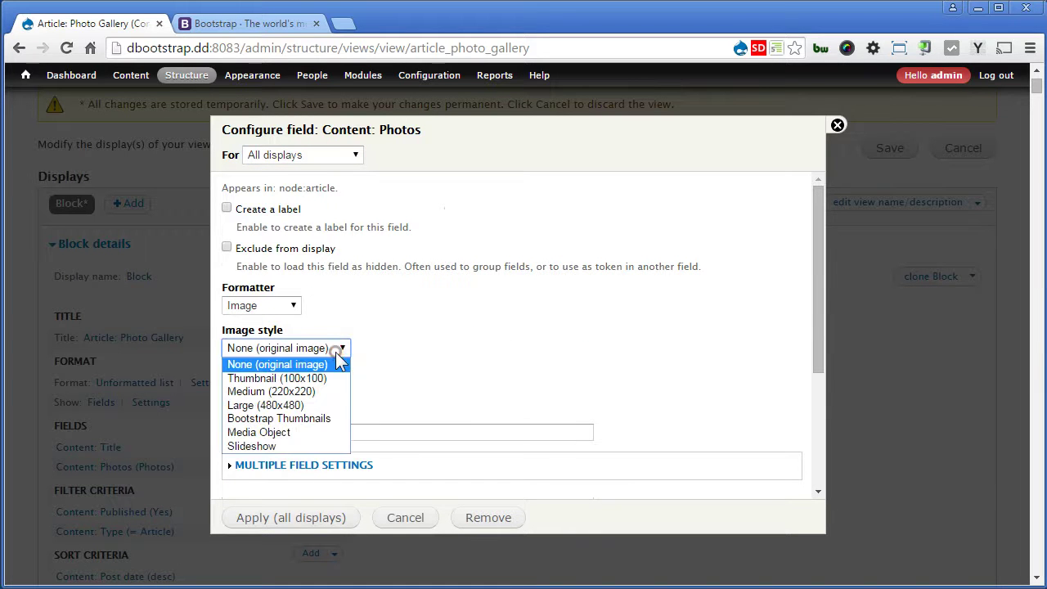
{"action": "left_click", "coordinate": [322, 419]}
{"action": "scroll", "coordinate": [442, 394], "scroll_direction": "down", "scroll_amount": 2}
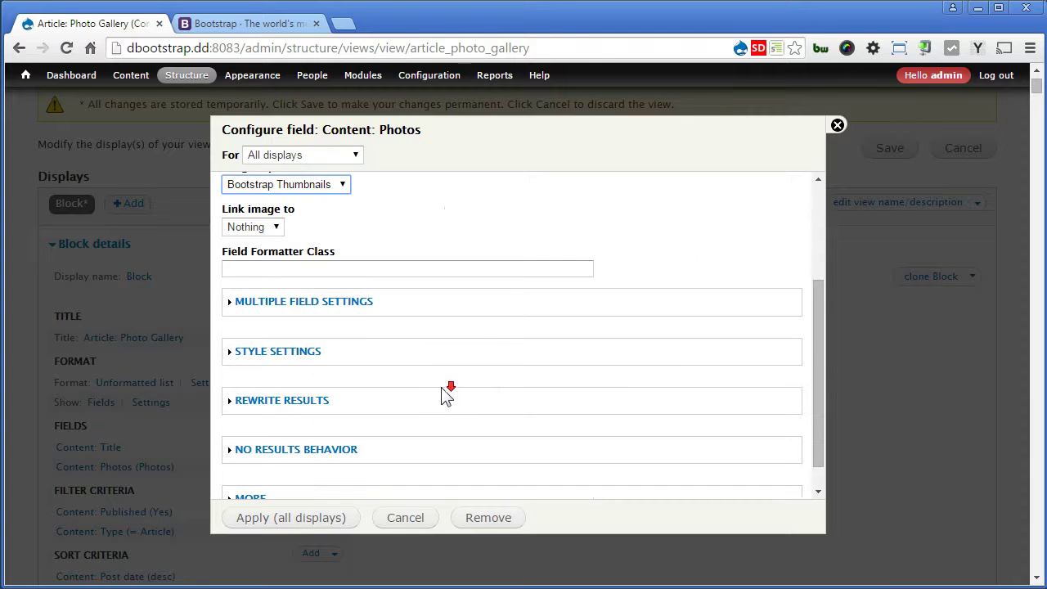
{"action": "left_click", "coordinate": [327, 303]}
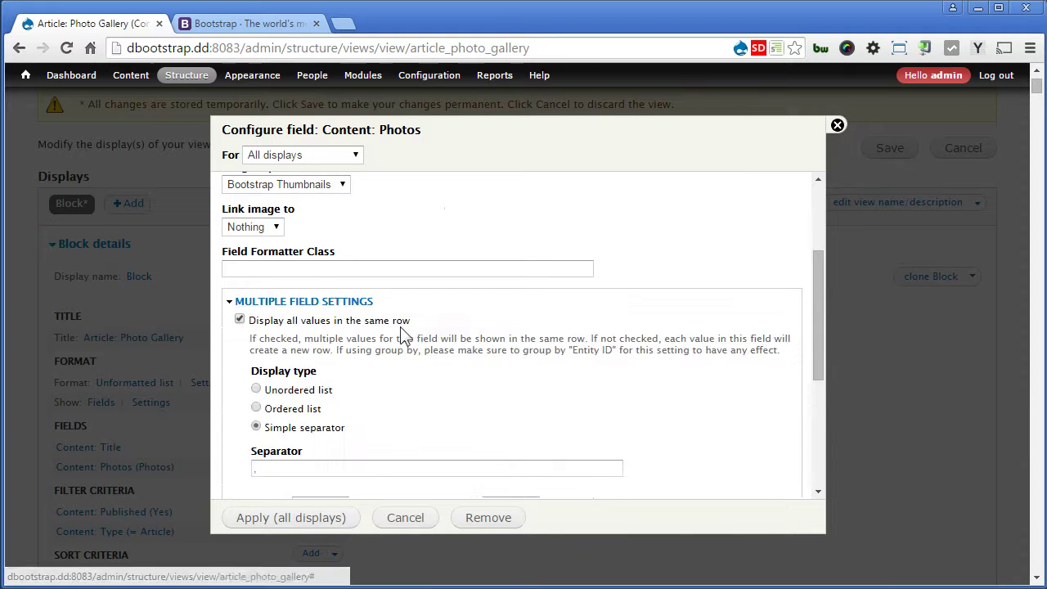
{"action": "left_click", "coordinate": [334, 321]}
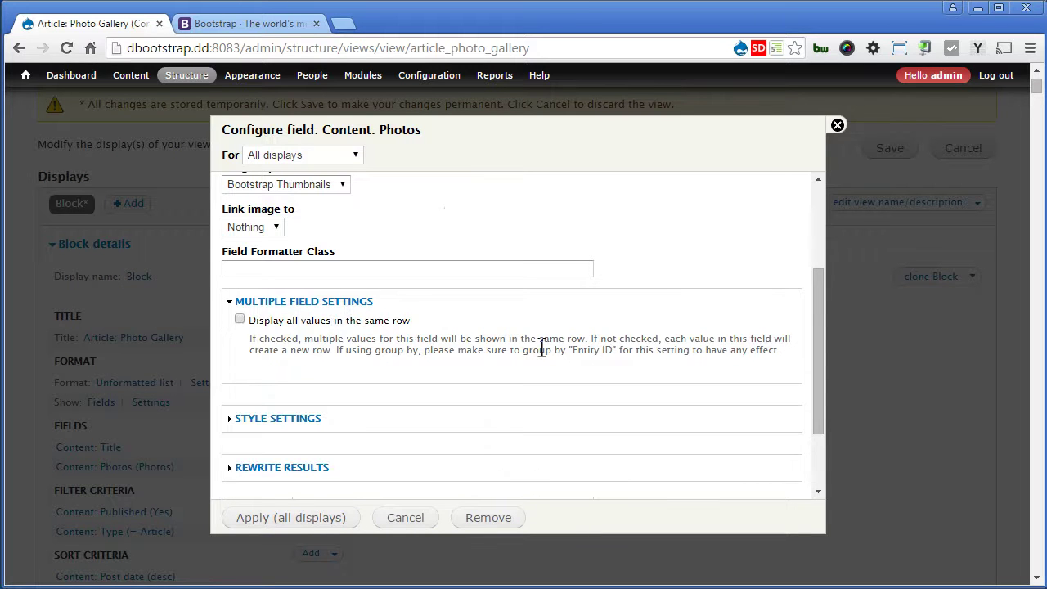
{"action": "left_click_drag", "start_coordinate": [817, 350], "coordinate": [833, 446]}
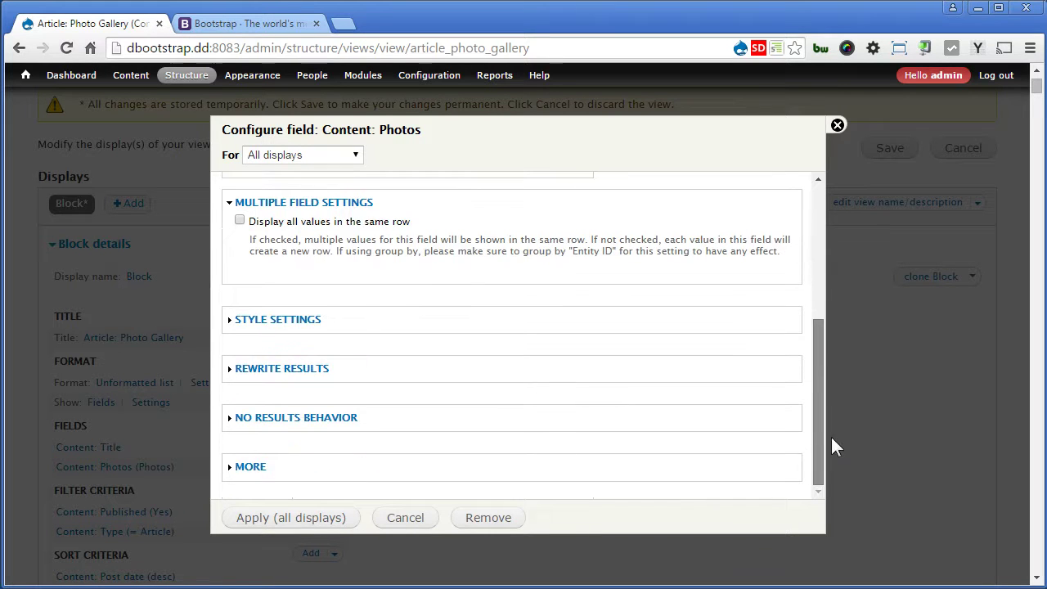
Enable rewriting the Photos field output and enlarge the empty rewrite text box
{"action": "left_click", "coordinate": [314, 369]}
{"action": "scroll", "coordinate": [530, 380], "scroll_direction": "down", "scroll_amount": 2}
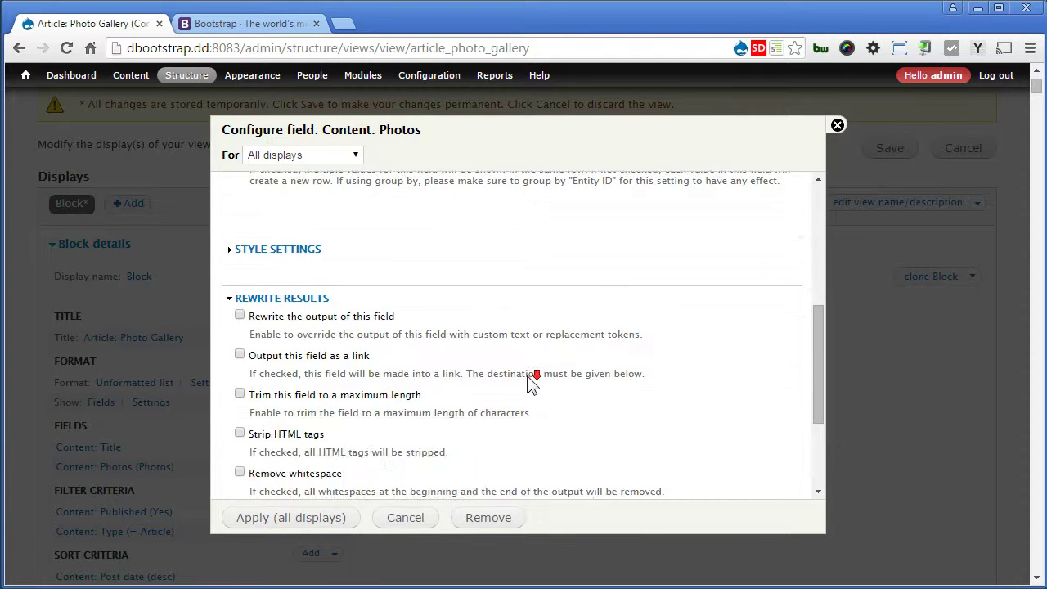
{"action": "left_click", "coordinate": [374, 237]}
{"action": "left_click", "coordinate": [516, 369]}
{"action": "left_click_drag", "start_coordinate": [521, 416], "coordinate": [530, 508]}
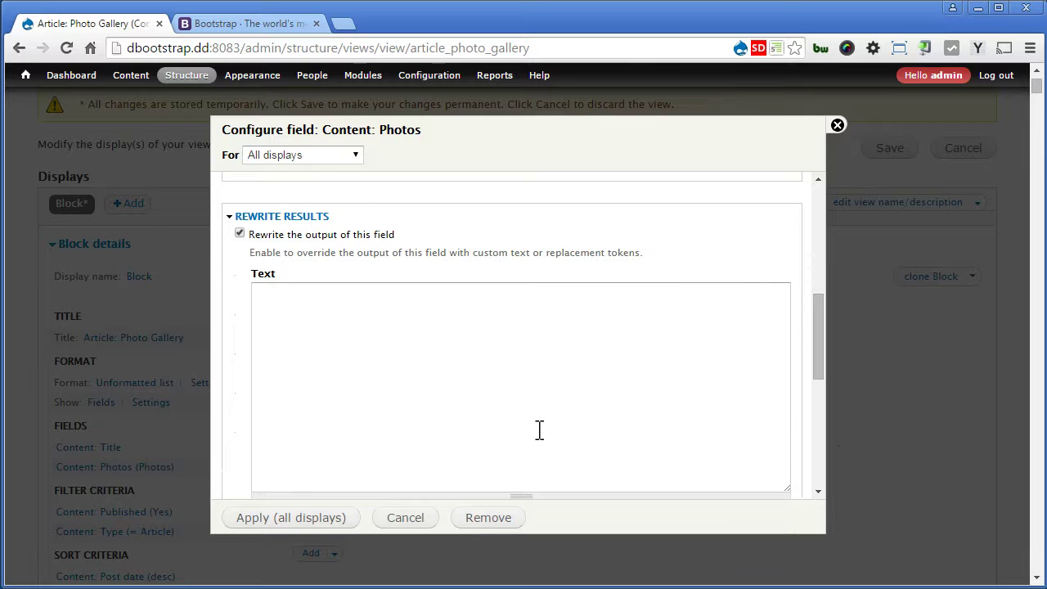
Go to the Modals section of the Bootstrap JavaScript documentation
{"action": "left_click", "coordinate": [254, 22]}
{"action": "left_click", "coordinate": [384, 123]}
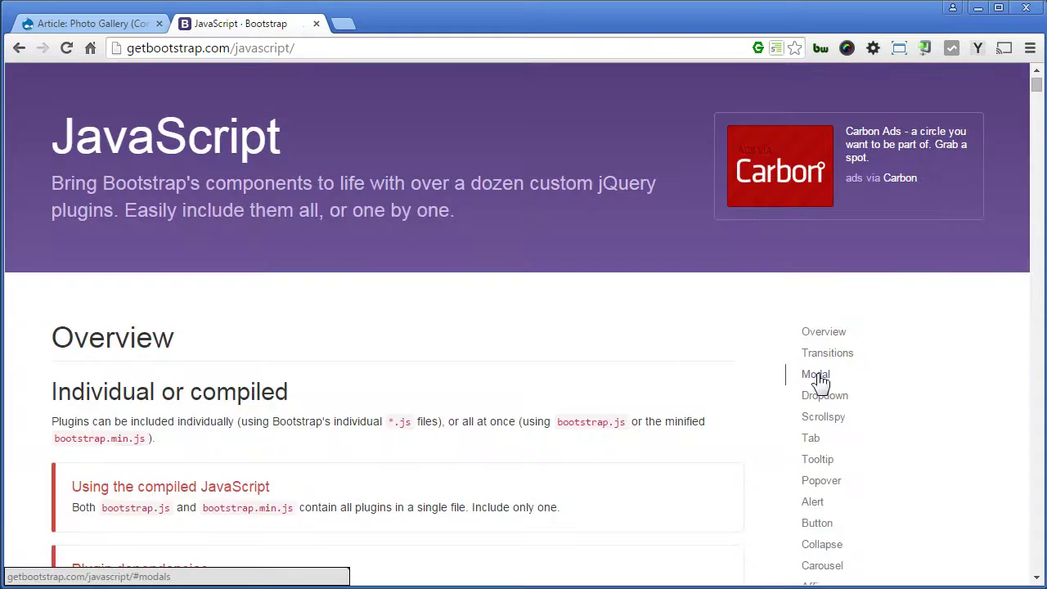
{"action": "left_click", "coordinate": [818, 381]}
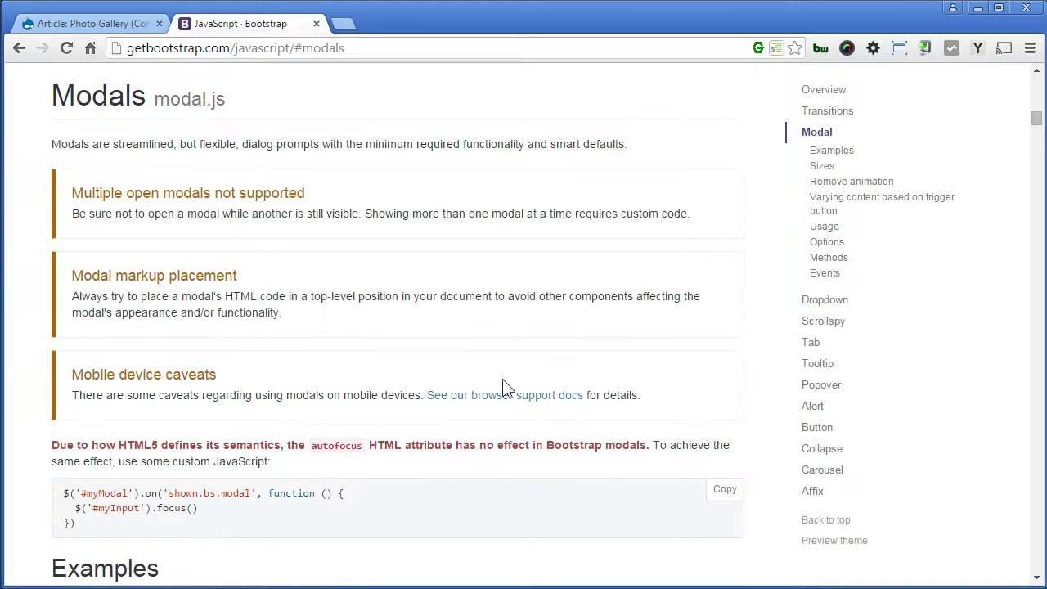
{"action": "scroll", "coordinate": [503, 382], "scroll_direction": "down", "scroll_amount": 12}
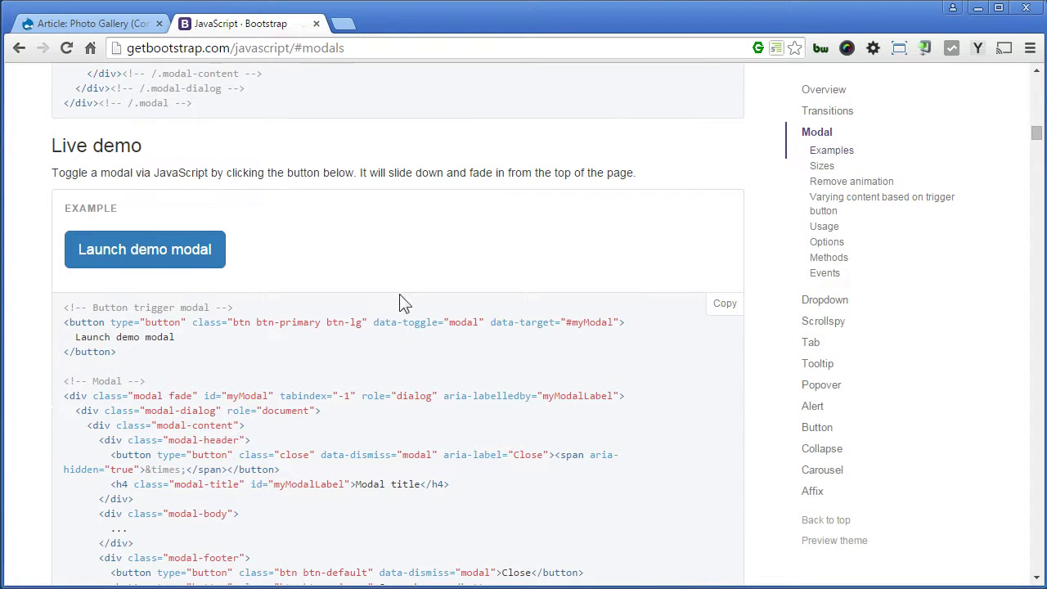
Preview the live demo modal, close it, and copy its example code
{"action": "left_click", "coordinate": [192, 253]}
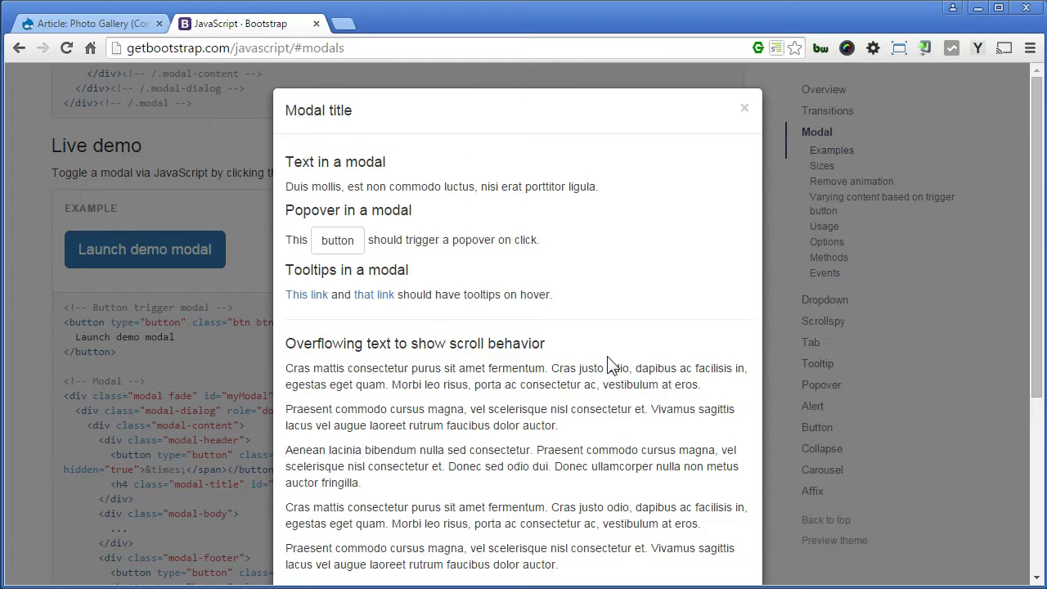
{"action": "left_click", "coordinate": [743, 109]}
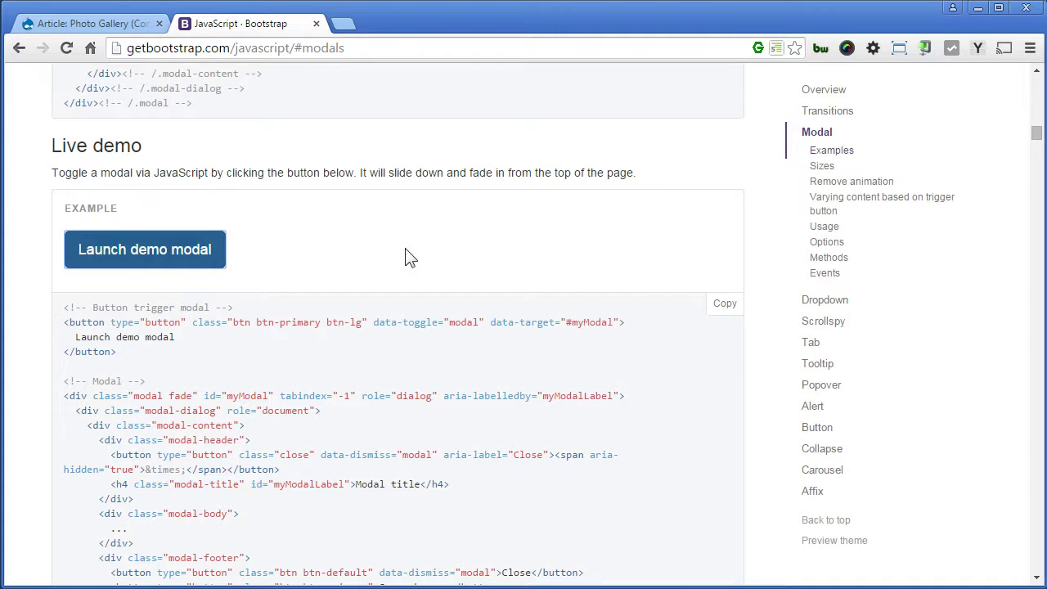
{"action": "scroll", "coordinate": [409, 258], "scroll_direction": "down", "scroll_amount": 2}
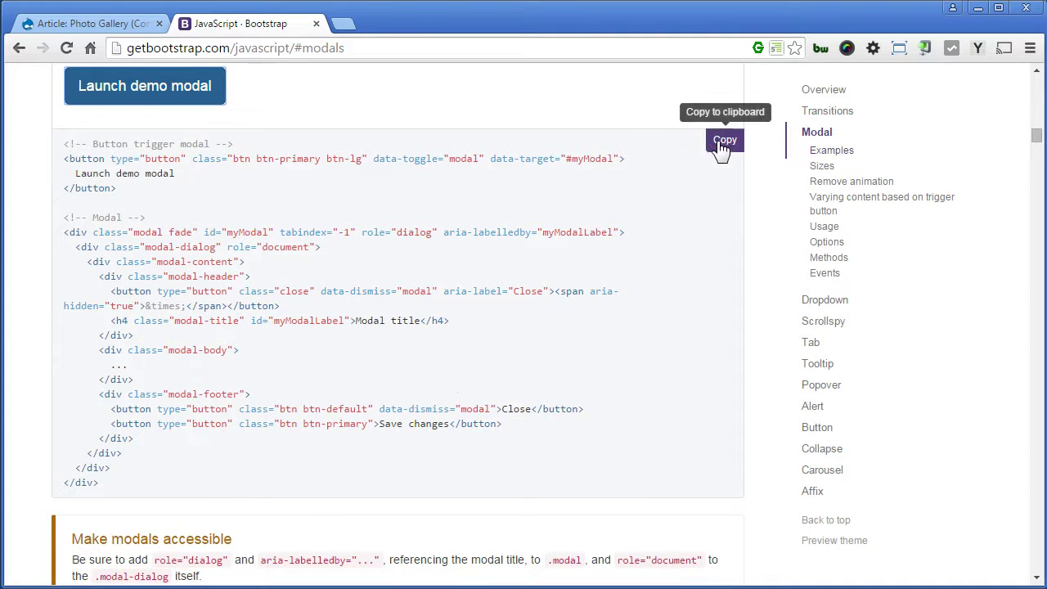
{"action": "left_click", "coordinate": [725, 140]}
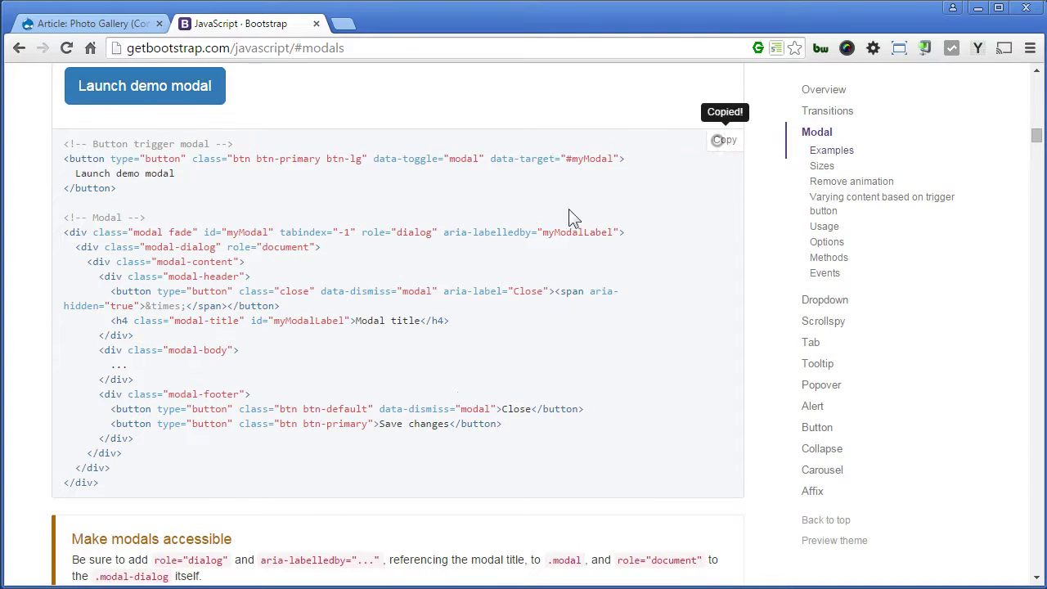
Paste the Bootstrap demo modal markup into the Photos rewrite text in Drupal
{"action": "left_click", "coordinate": [90, 23]}
{"action": "left_click", "coordinate": [493, 339]}
{"action": "key", "text": "ctrl+v"}
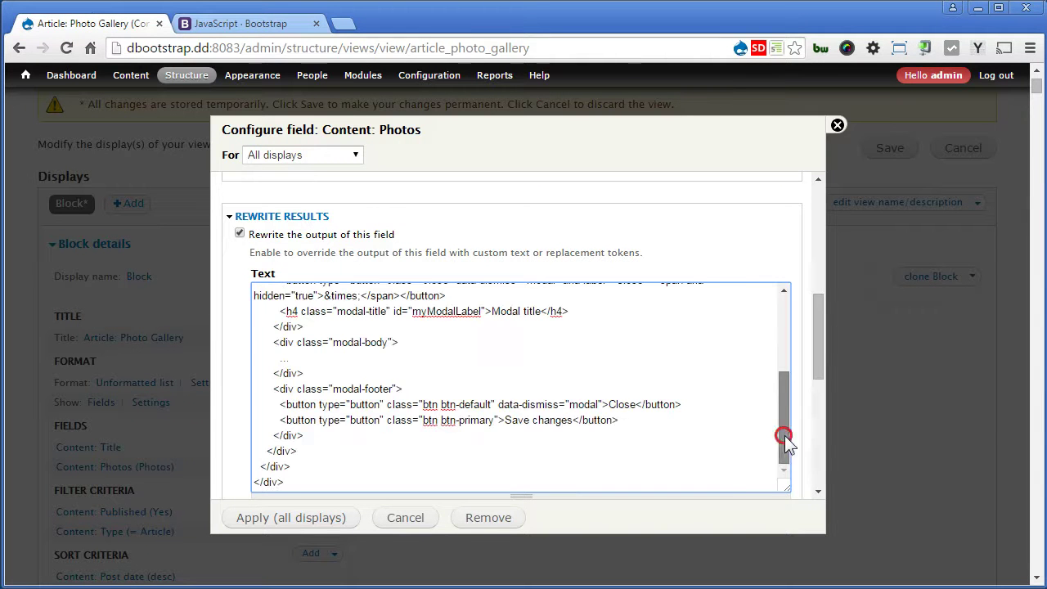
{"action": "left_click_drag", "start_coordinate": [785, 430], "coordinate": [780, 353]}
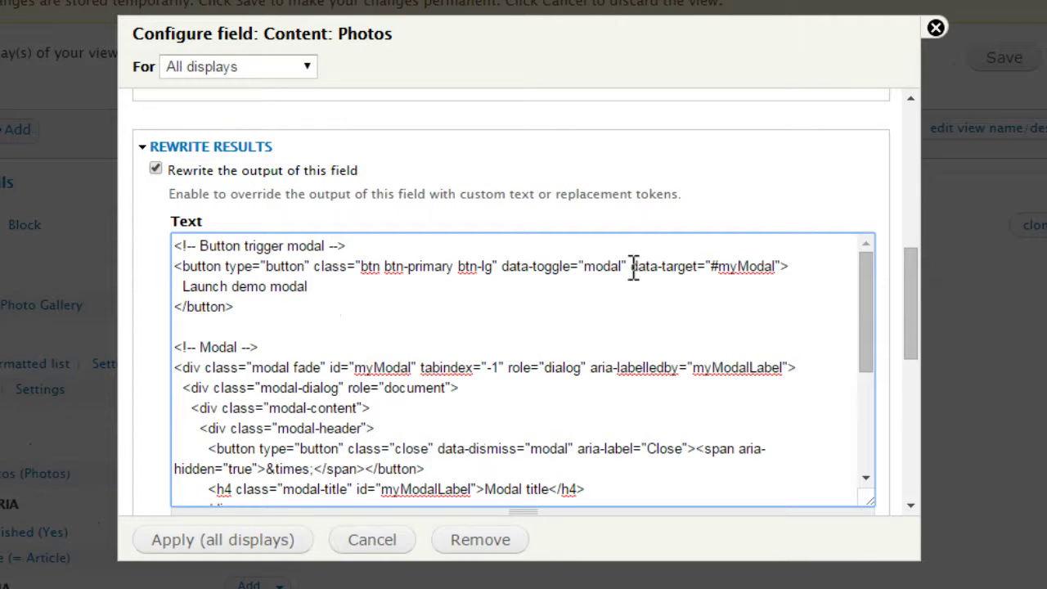
Check that the button's data-target and the modal's id both use myModal
{"action": "left_click_drag", "start_coordinate": [629, 267], "coordinate": [696, 266]}
{"action": "left_click_drag", "start_coordinate": [718, 267], "coordinate": [775, 267]}
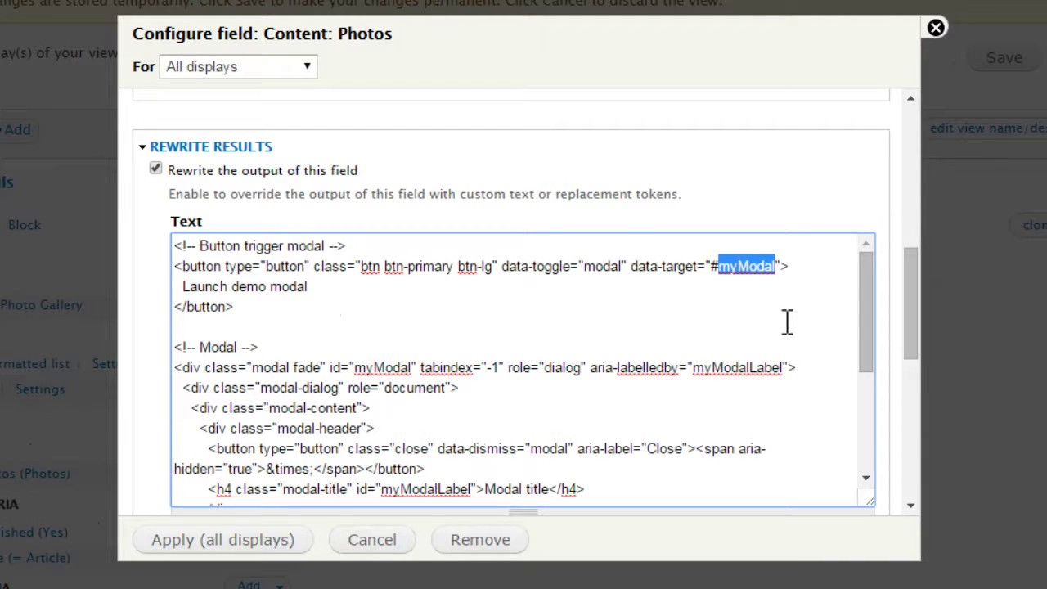
{"action": "left_click_drag", "start_coordinate": [354, 367], "coordinate": [412, 367]}
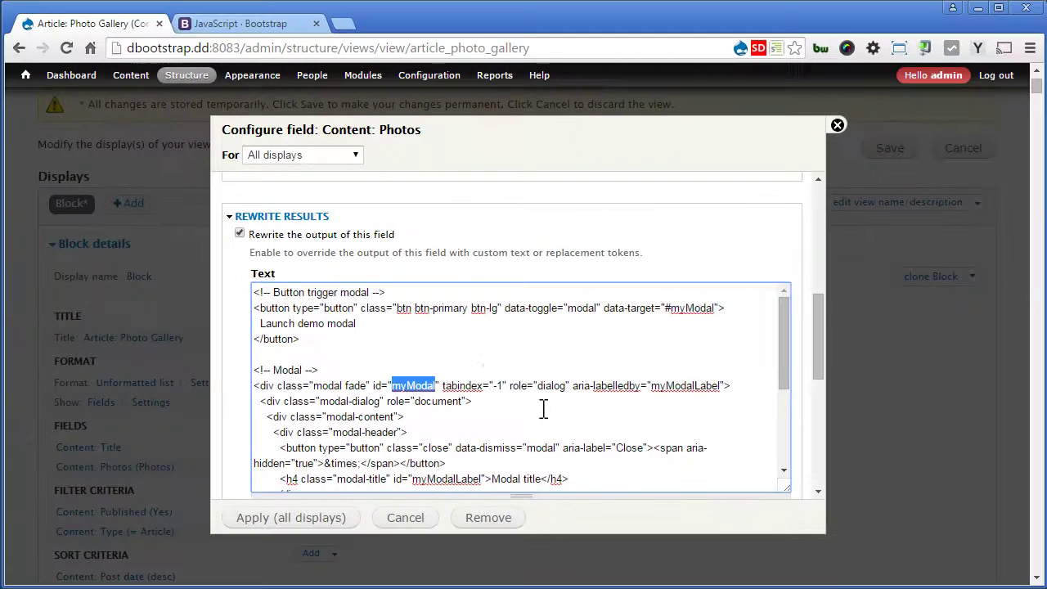
{"action": "left_click", "coordinate": [544, 406]}
Apply the Photos settings and add the Global: View result counter field
{"action": "left_click", "coordinate": [271, 516]}
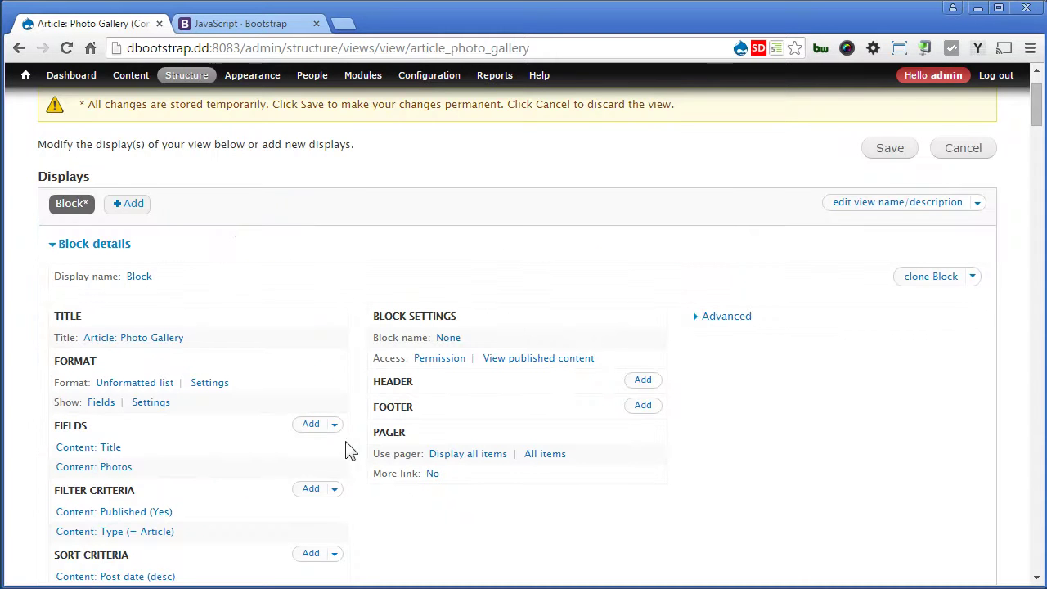
{"action": "left_click", "coordinate": [312, 427]}
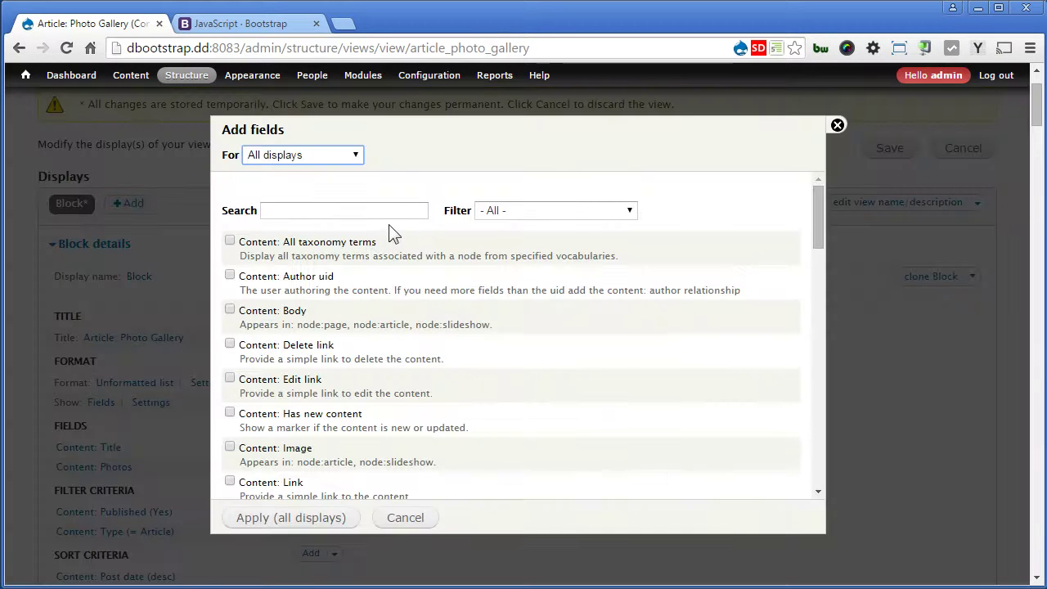
{"action": "left_click", "coordinate": [387, 211]}
{"action": "type", "text": "counter"}
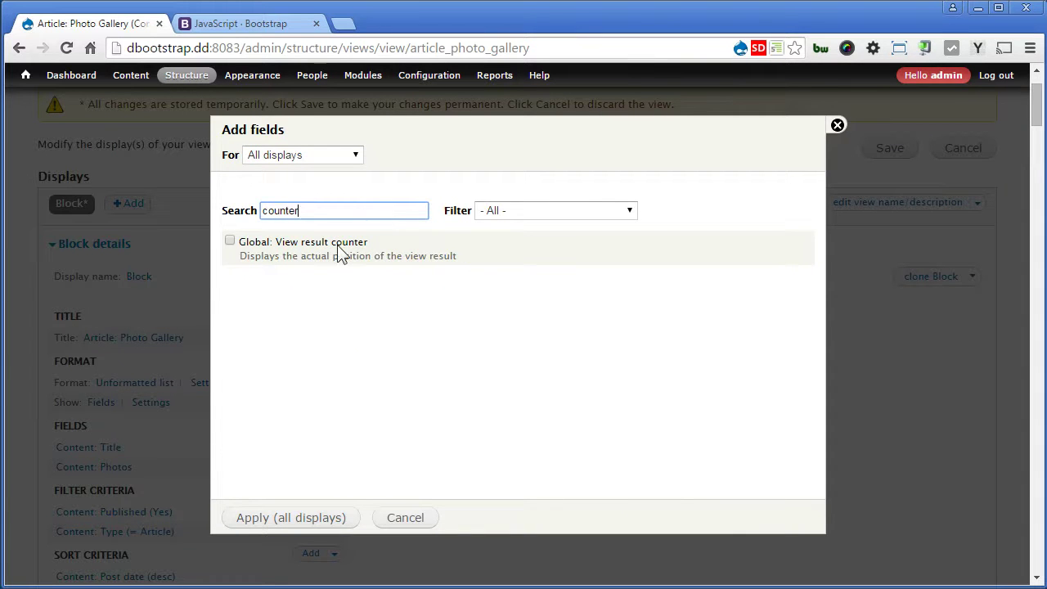
{"action": "left_click", "coordinate": [338, 244]}
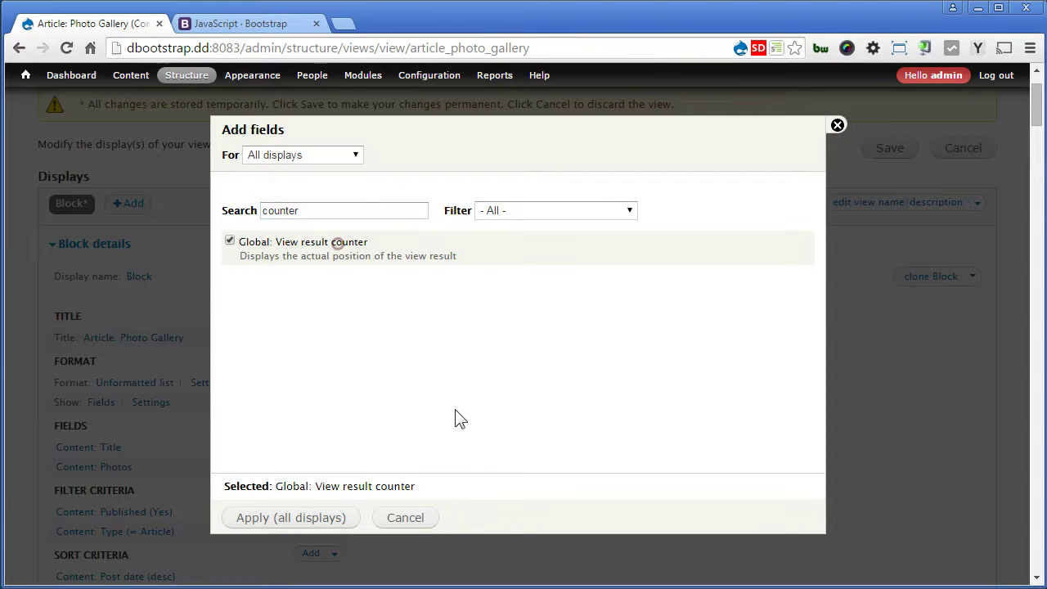
{"action": "left_click", "coordinate": [317, 512]}
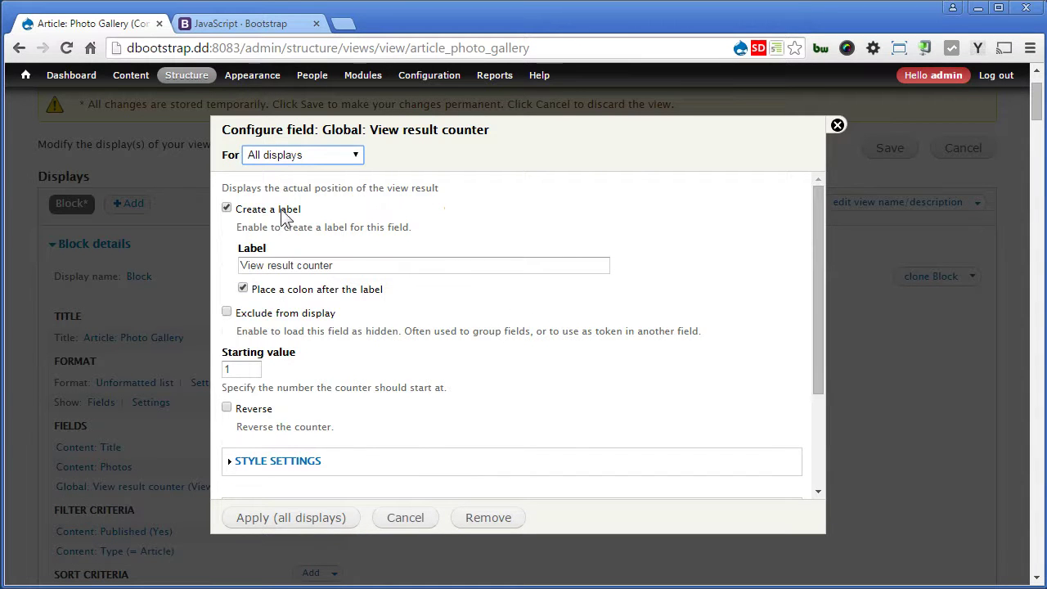
Label the counter 'hidden' and exclude it from display
{"action": "triple_click", "coordinate": [349, 265]}
{"action": "type", "text": "hidden"}
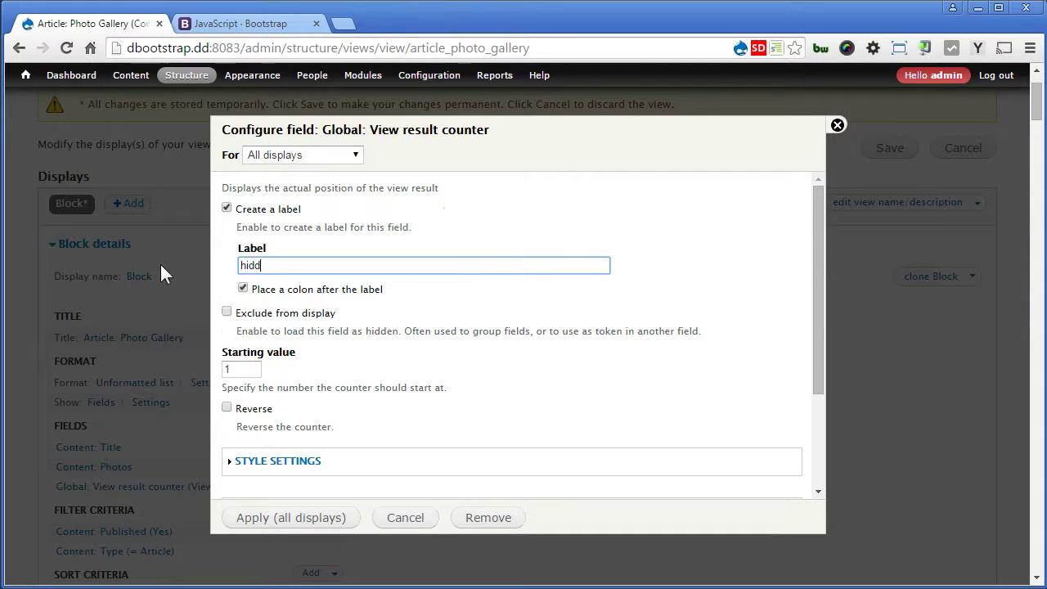
{"action": "left_click", "coordinate": [226, 312]}
{"action": "scroll", "coordinate": [439, 354], "scroll_direction": "down", "scroll_amount": 3}
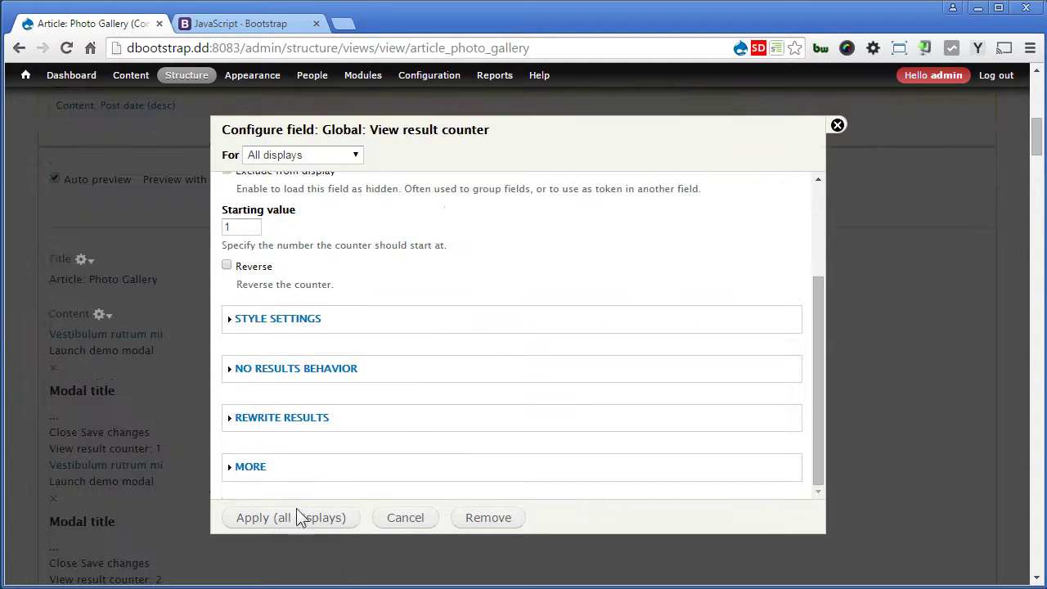
{"action": "left_click", "coordinate": [297, 517]}
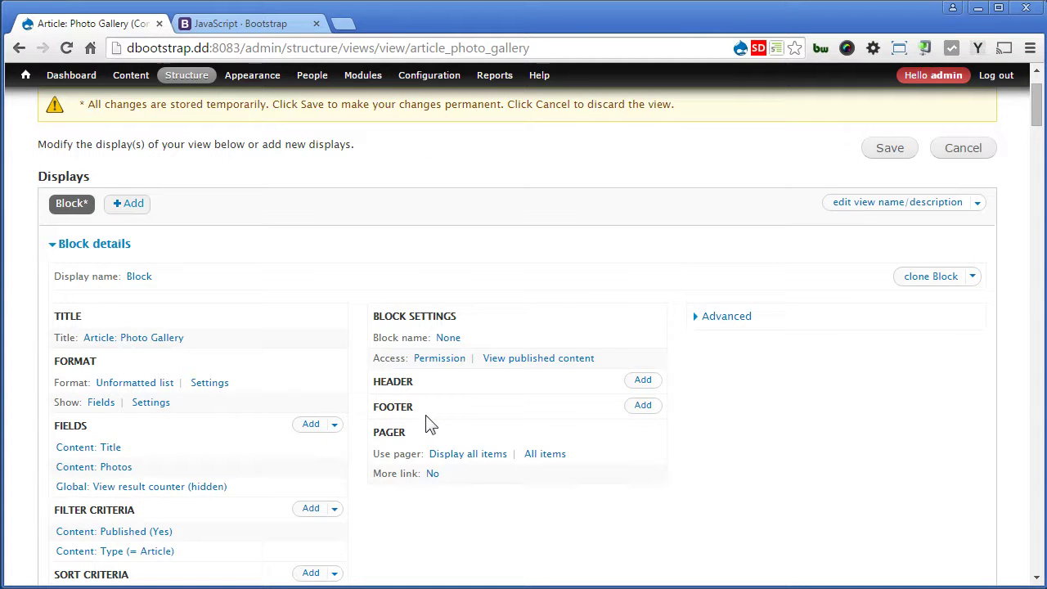
Remove Content: Title and move the result counter above Content: Photos in field order
{"action": "left_click", "coordinate": [334, 424]}
{"action": "left_click", "coordinate": [303, 444]}
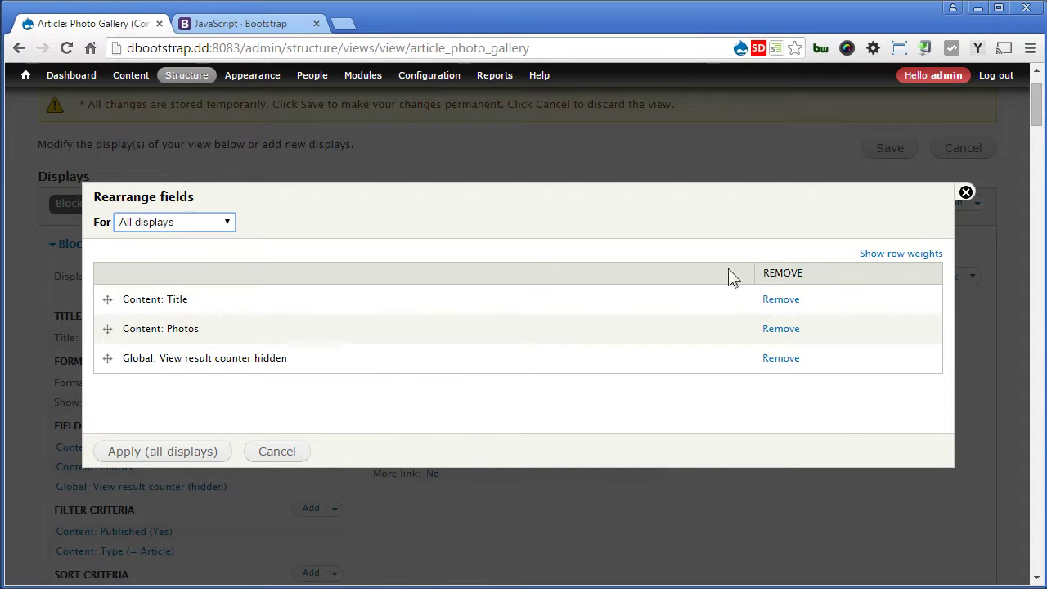
{"action": "left_click", "coordinate": [781, 299]}
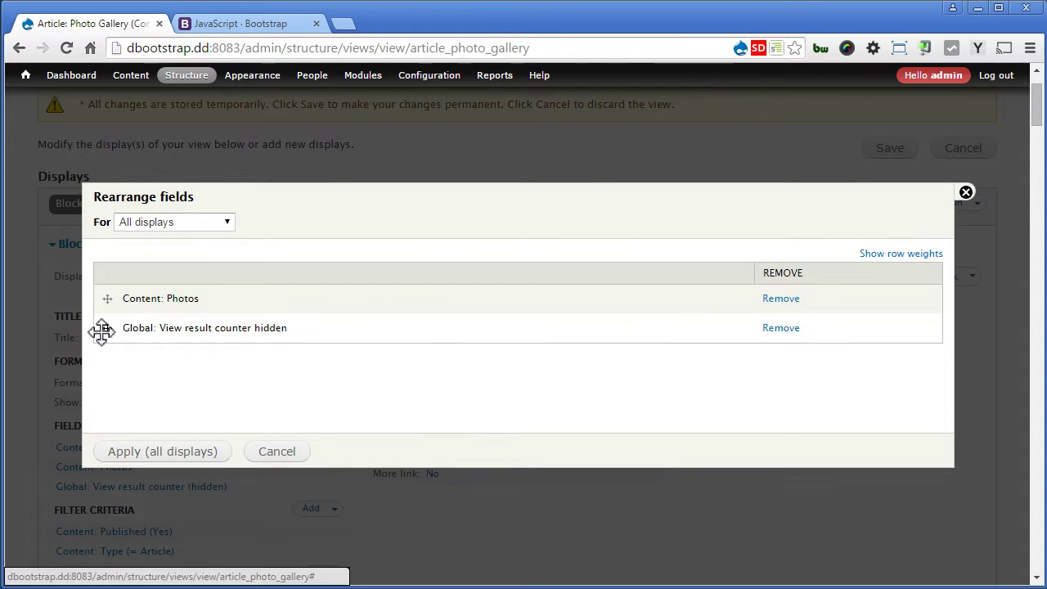
{"action": "left_click_drag", "start_coordinate": [99, 330], "coordinate": [115, 299]}
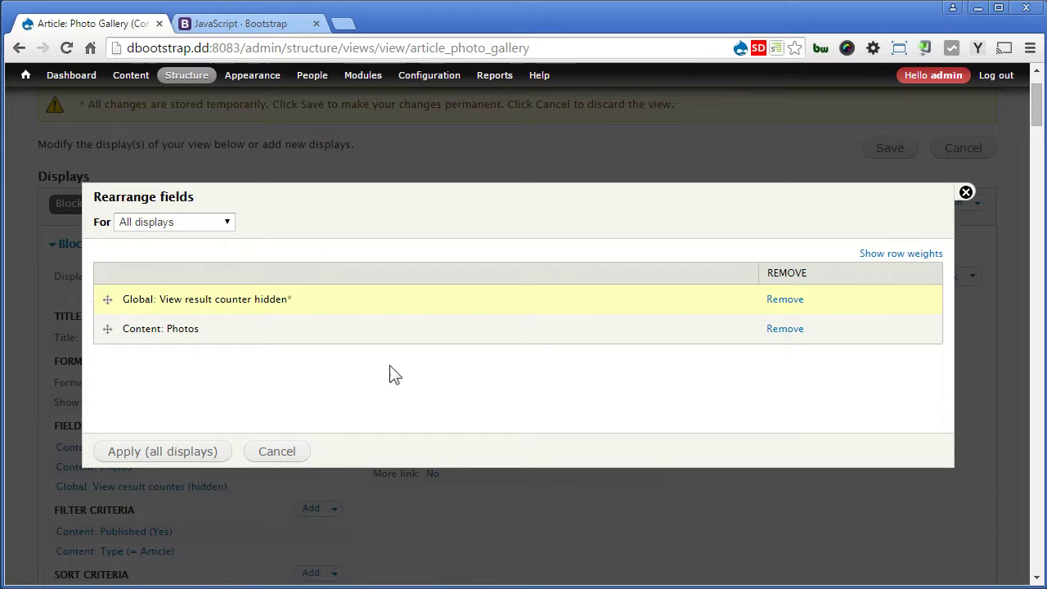
{"action": "left_click", "coordinate": [168, 452]}
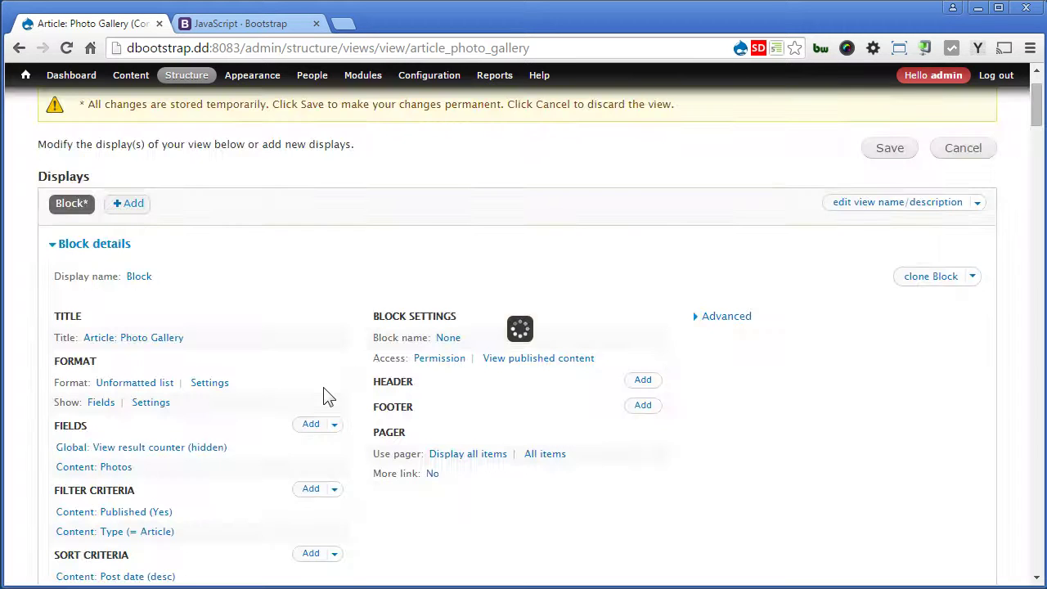
Reopen the Content: Photos field's rewrite results text
{"action": "left_click", "coordinate": [121, 468]}
{"action": "left_click_drag", "start_coordinate": [816, 283], "coordinate": [810, 415]}
{"action": "left_click", "coordinate": [283, 370]}
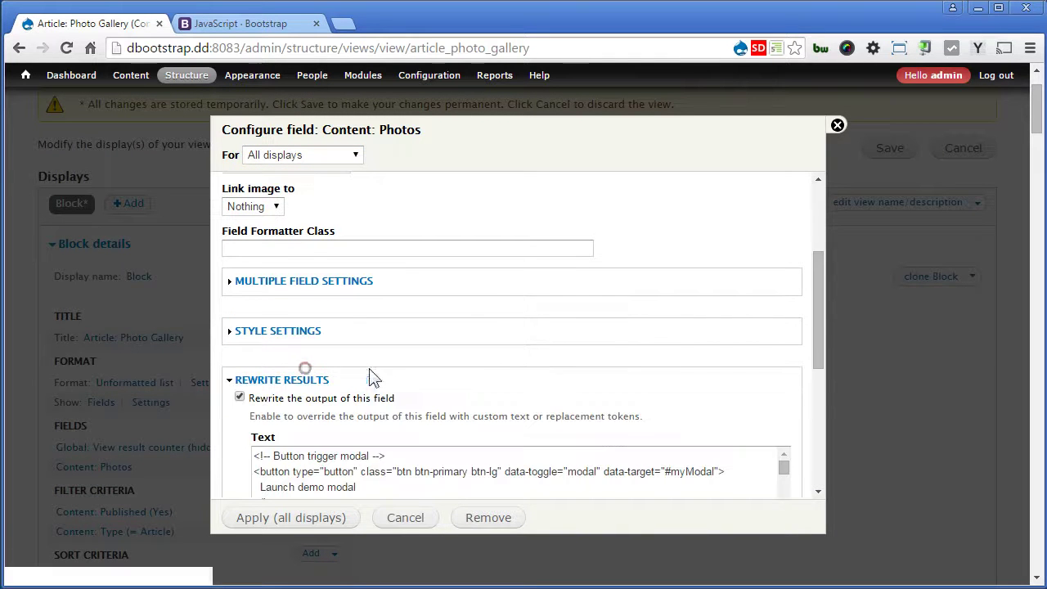
{"action": "scroll", "coordinate": [588, 405], "scroll_direction": "down", "scroll_amount": 2}
{"action": "scroll", "coordinate": [588, 403], "scroll_direction": "down", "scroll_amount": 2}
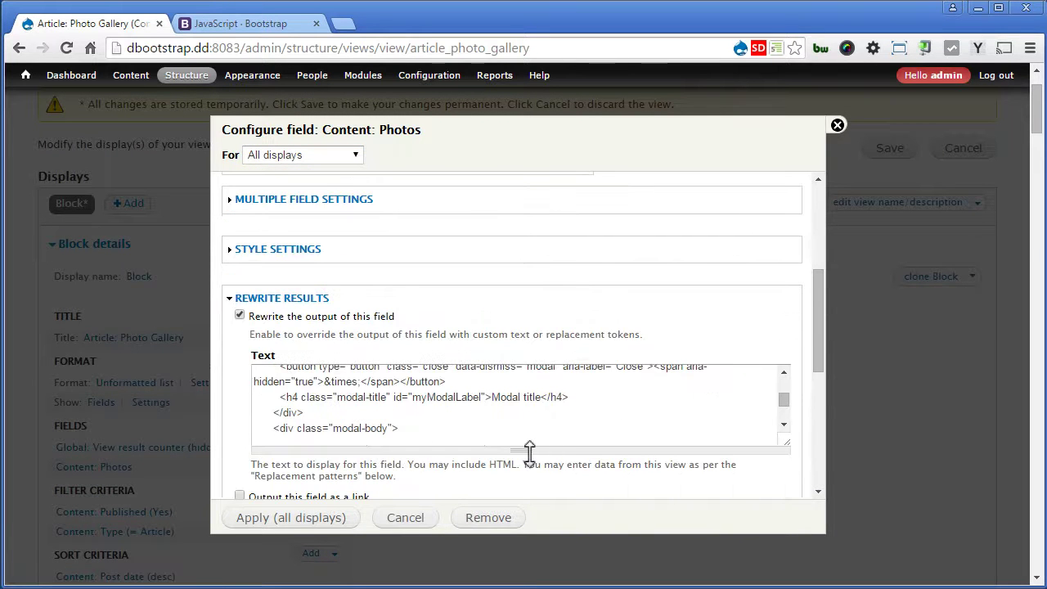
{"action": "left_click_drag", "start_coordinate": [529, 450], "coordinate": [549, 516]}
{"action": "left_click_drag", "start_coordinate": [820, 317], "coordinate": [812, 452]}
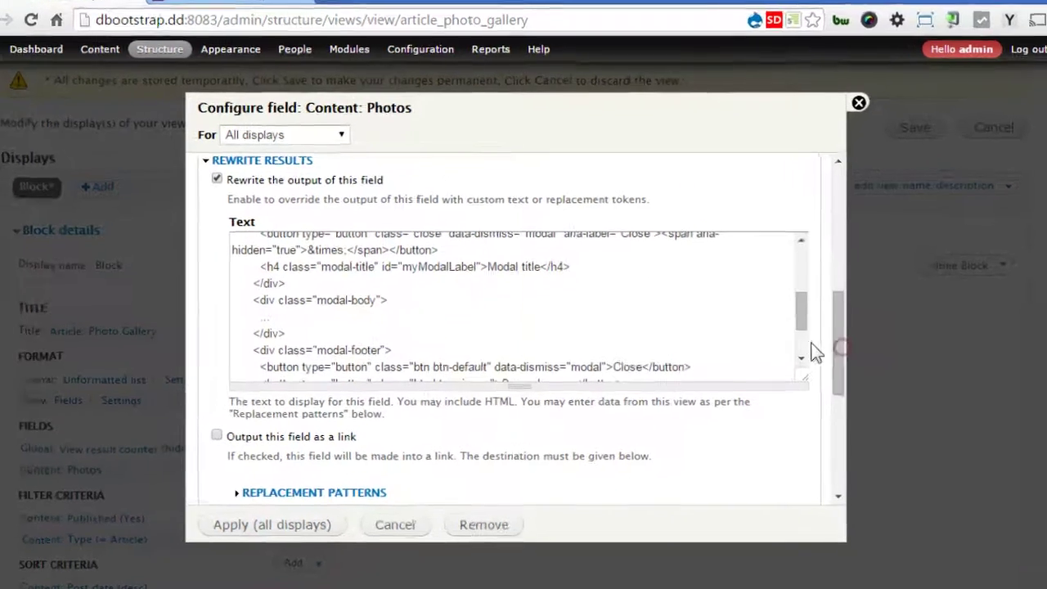
{"action": "left_click_drag", "start_coordinate": [809, 395], "coordinate": [894, 335]}
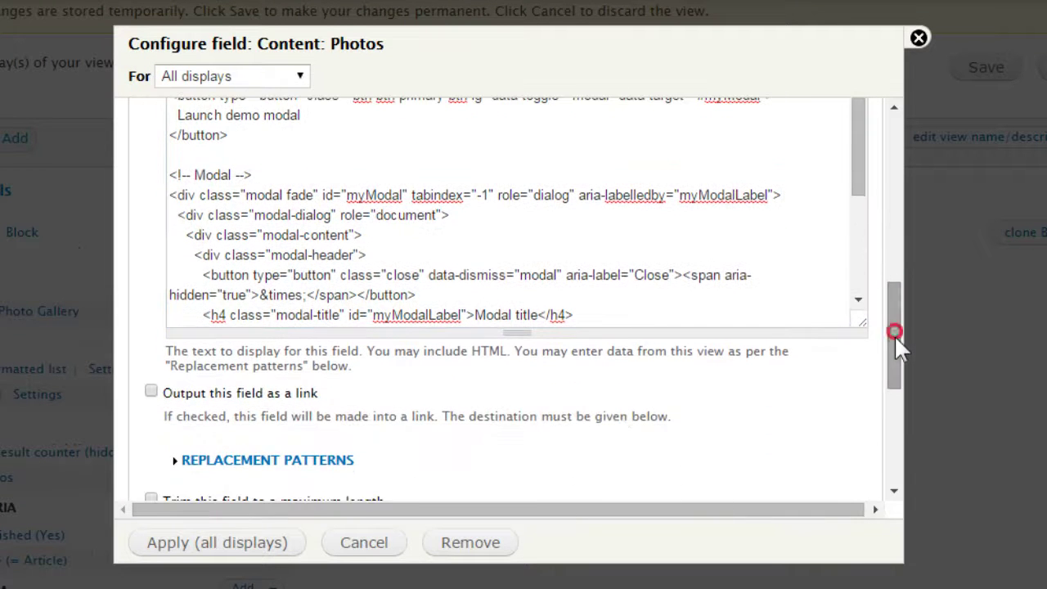
Copy the [counter] token from the available replacement patterns
{"action": "left_click", "coordinate": [348, 459]}
{"action": "scroll", "coordinate": [521, 442], "scroll_direction": "down", "scroll_amount": 2}
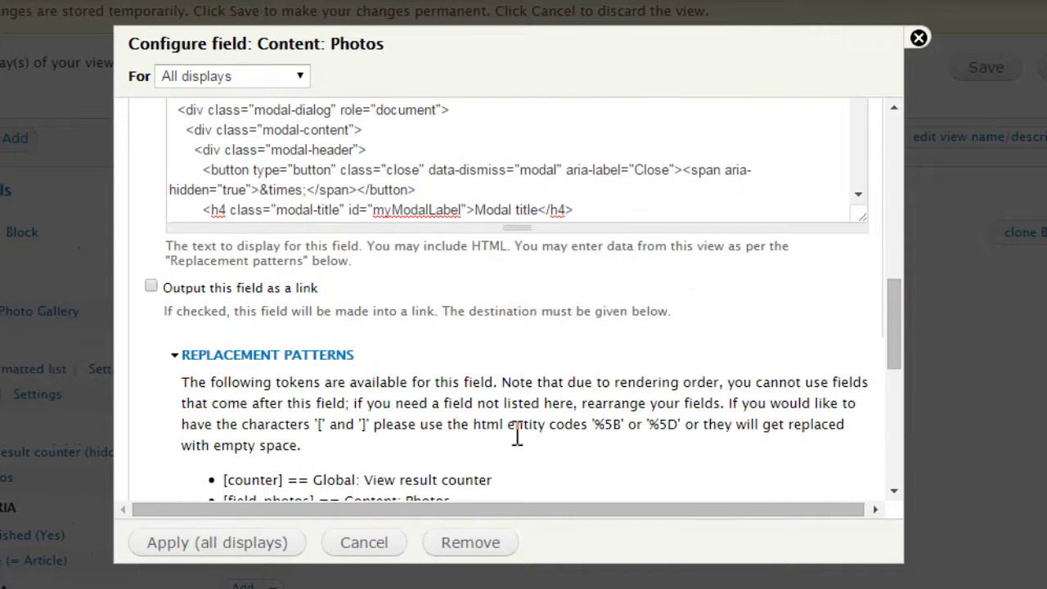
{"action": "scroll", "coordinate": [286, 483], "scroll_direction": "down", "scroll_amount": 2}
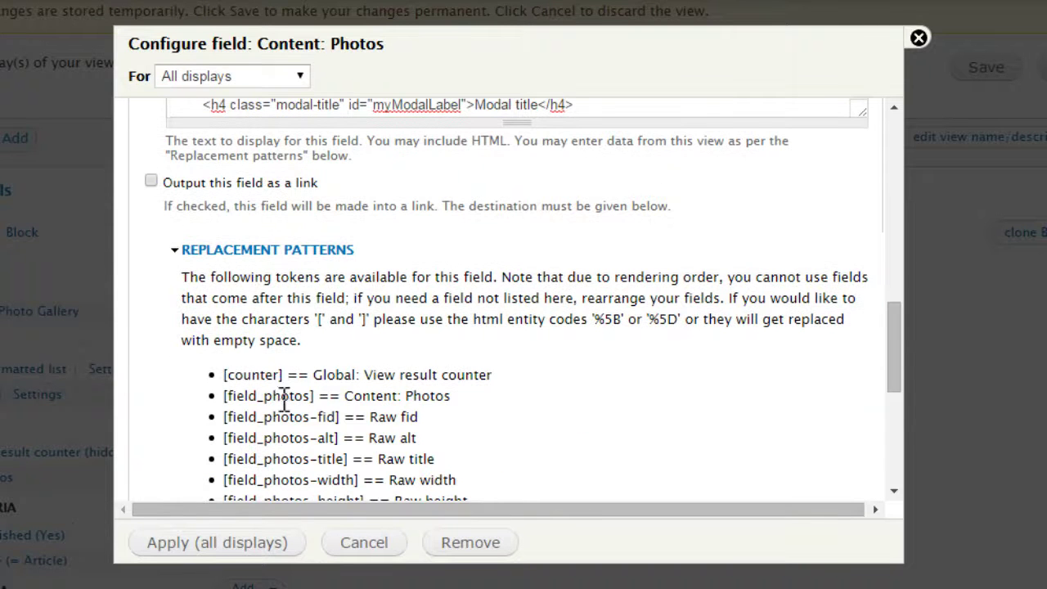
{"action": "left_click_drag", "start_coordinate": [288, 378], "coordinate": [224, 377]}
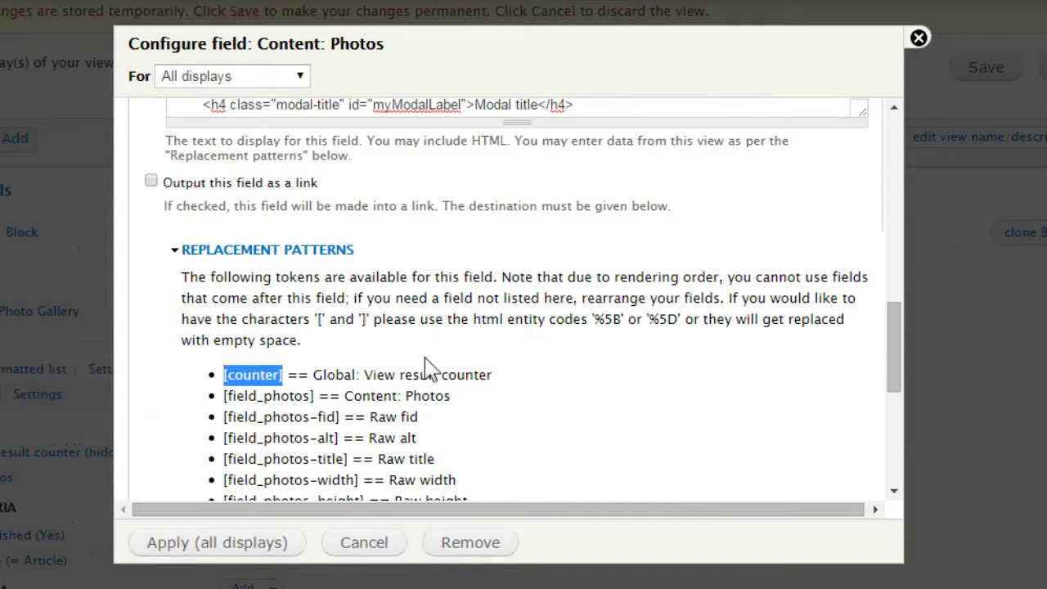
{"action": "left_click_drag", "start_coordinate": [891, 321], "coordinate": [896, 239]}
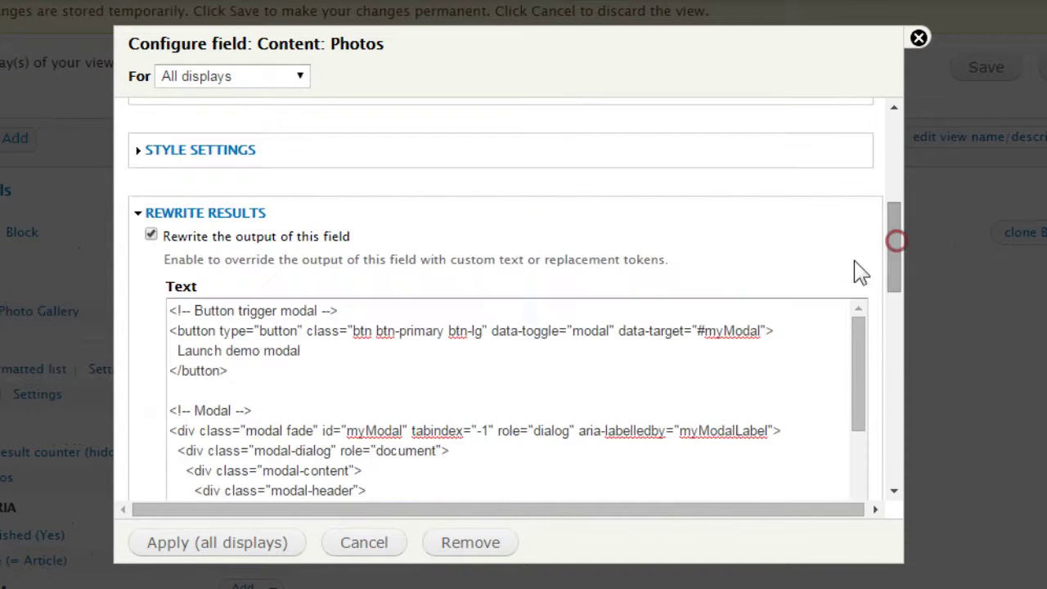
Append [counter] to the button's #myModal- target and to the modal's myModal- id
{"action": "left_click", "coordinate": [765, 330]}
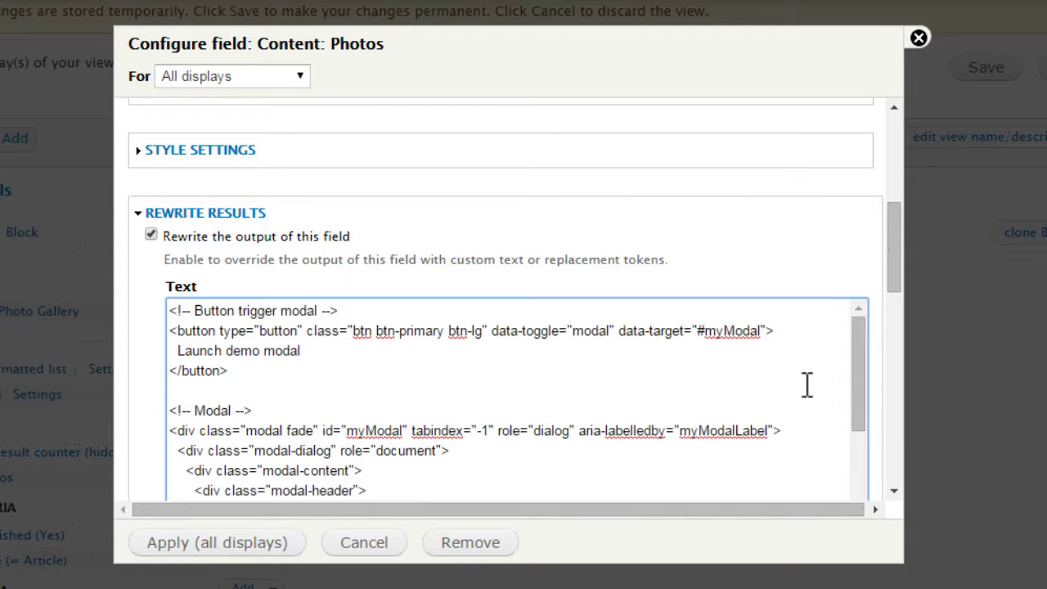
{"action": "type", "text": "[counter]"}
{"action": "left_click", "coordinate": [404, 430]}
{"action": "type", "text": "-"}
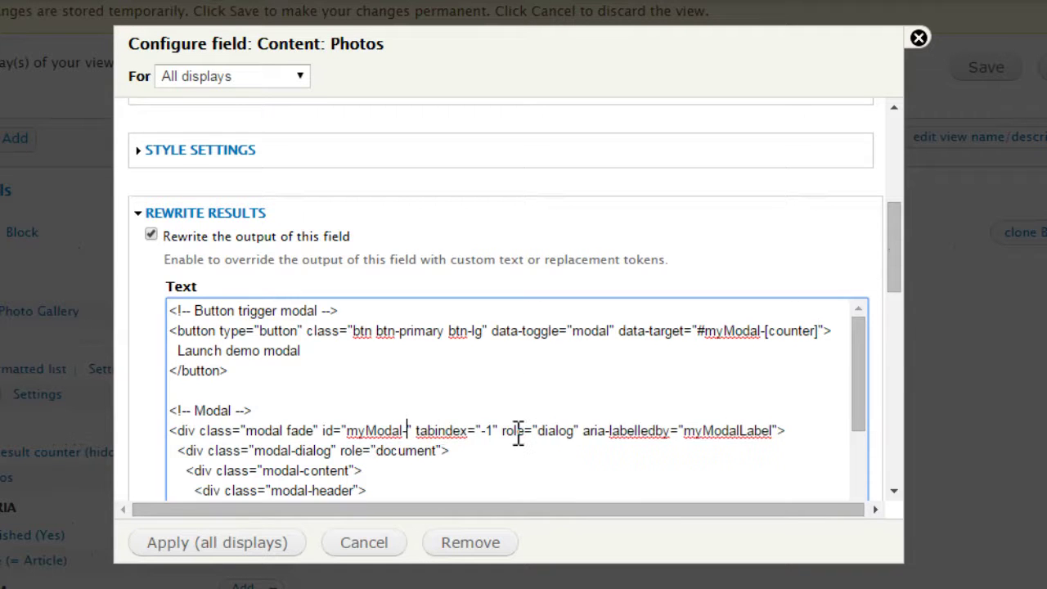
{"action": "type", "text": "[counter]"}
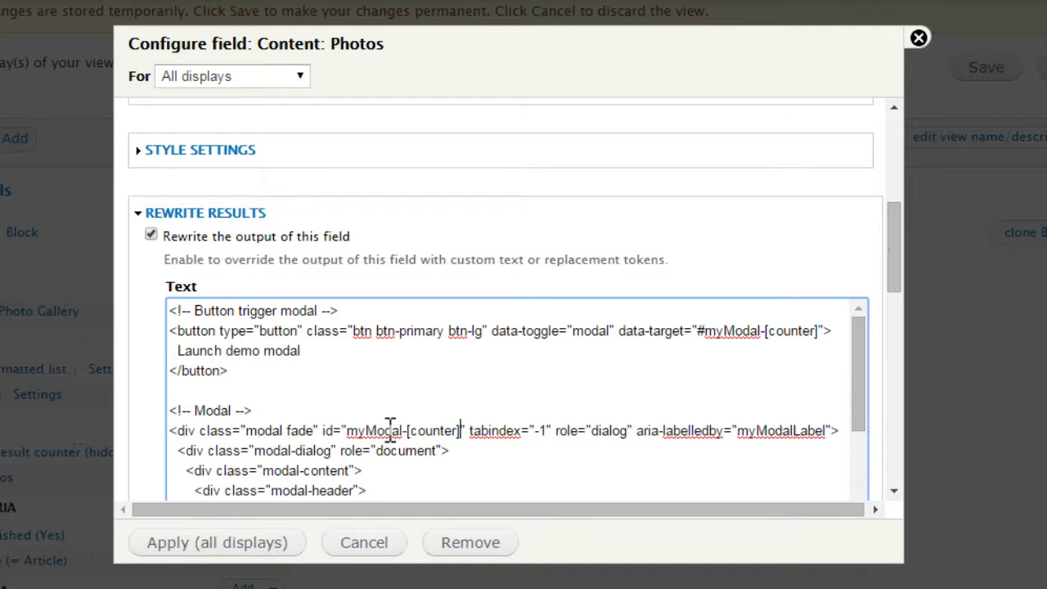
Replace the 'Launch demo modal' button label with <img src="" class="img-responsive">
{"action": "left_click_drag", "start_coordinate": [373, 351], "coordinate": [156, 354]}
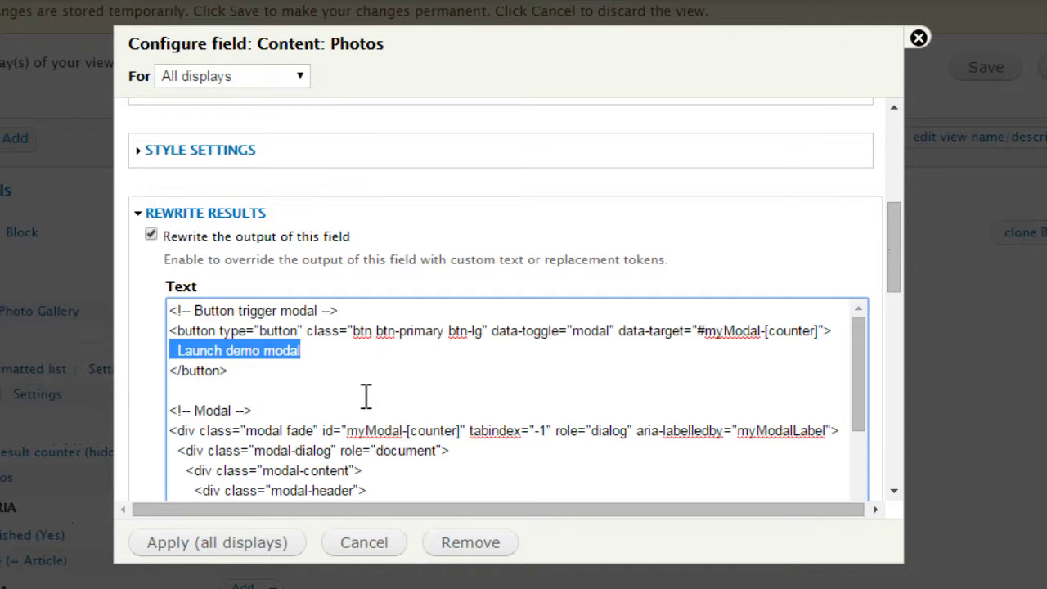
{"action": "key", "text": "BackSpace"}
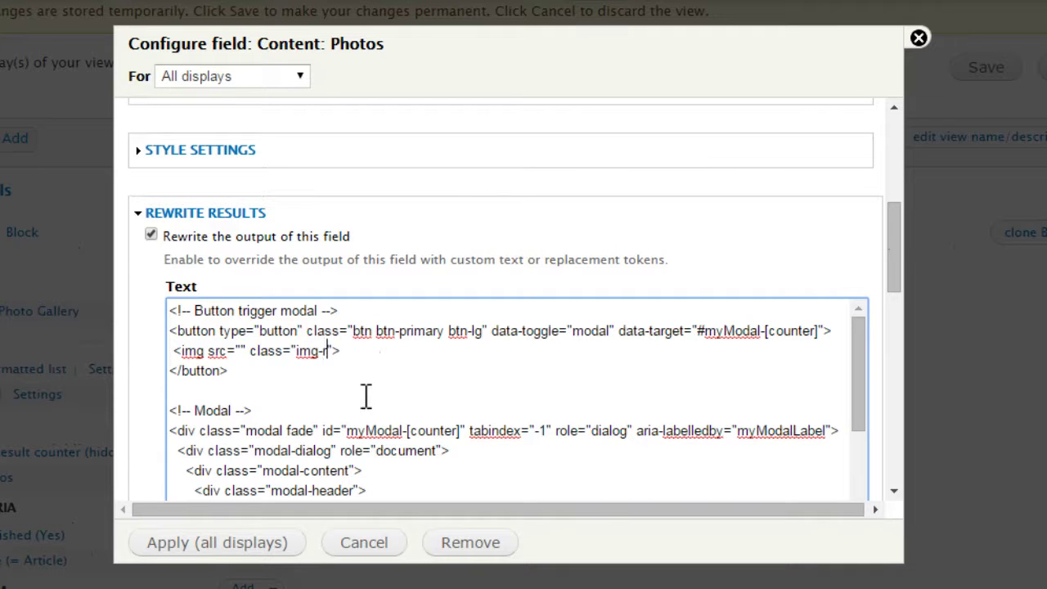
{"action": "type", "text": "nsive"}
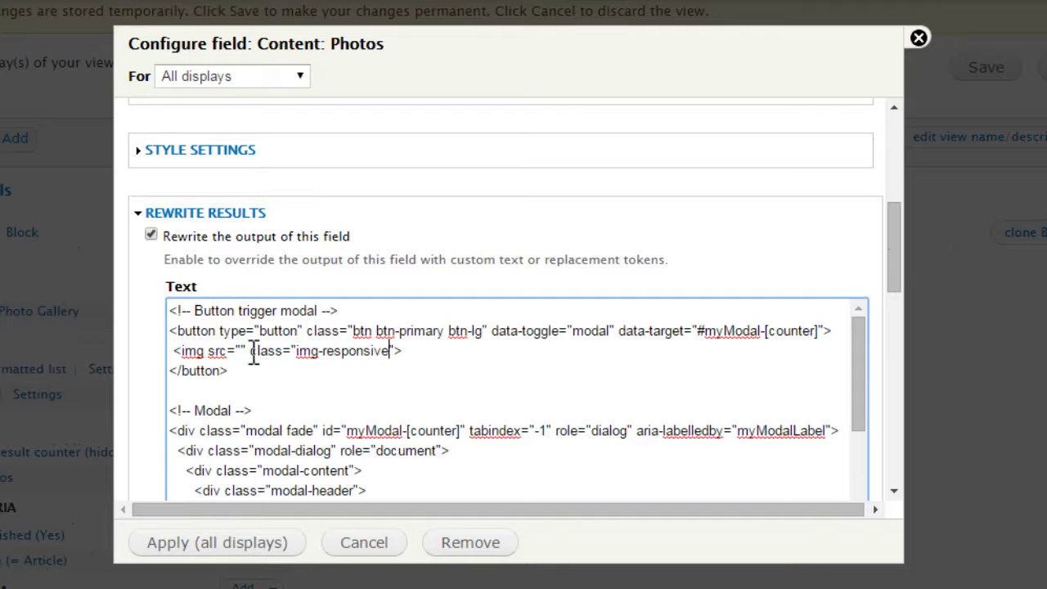
{"action": "left_click", "coordinate": [238, 350]}
{"action": "left_click", "coordinate": [238, 350]}
Switch the Photos formatter to Image URL with an absolute file path, then expand Rewrite Results
{"action": "left_click_drag", "start_coordinate": [898, 271], "coordinate": [908, 182]}
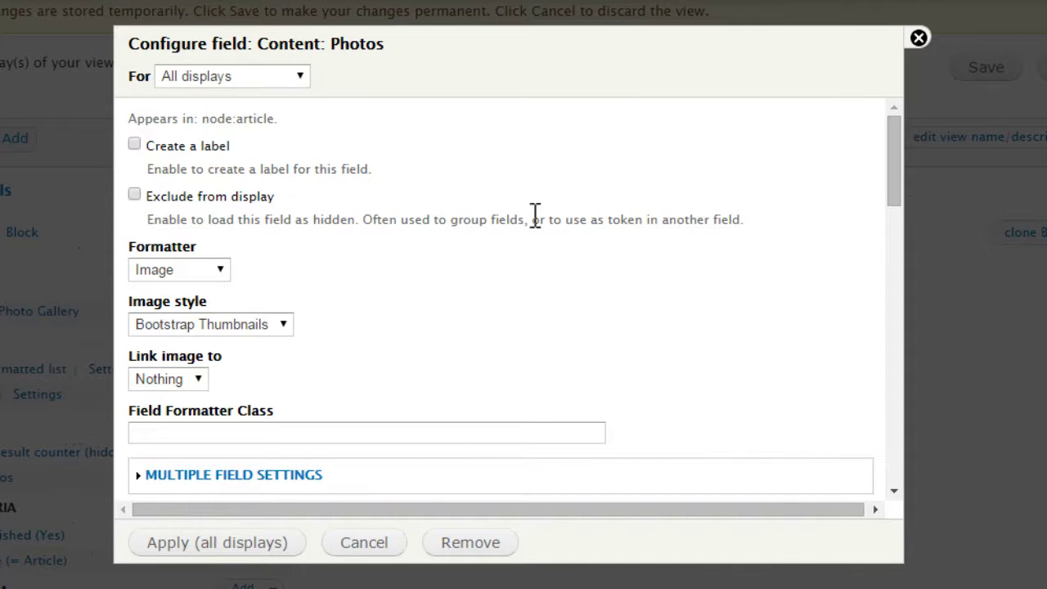
{"action": "left_click", "coordinate": [190, 271]}
{"action": "left_click", "coordinate": [199, 308]}
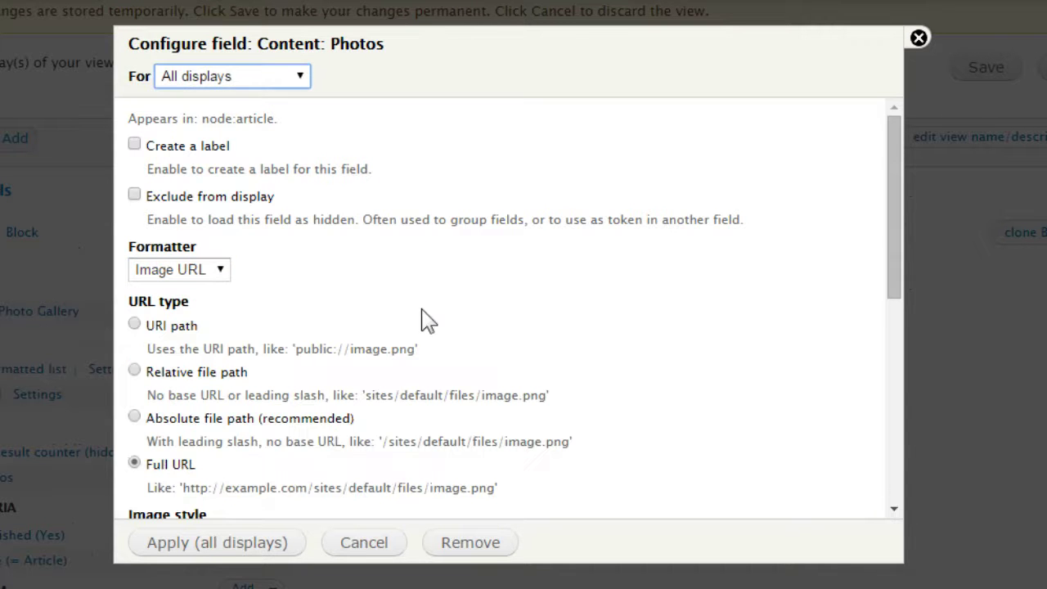
{"action": "left_click", "coordinate": [175, 417]}
{"action": "scroll", "coordinate": [446, 419], "scroll_direction": "down", "scroll_amount": 5}
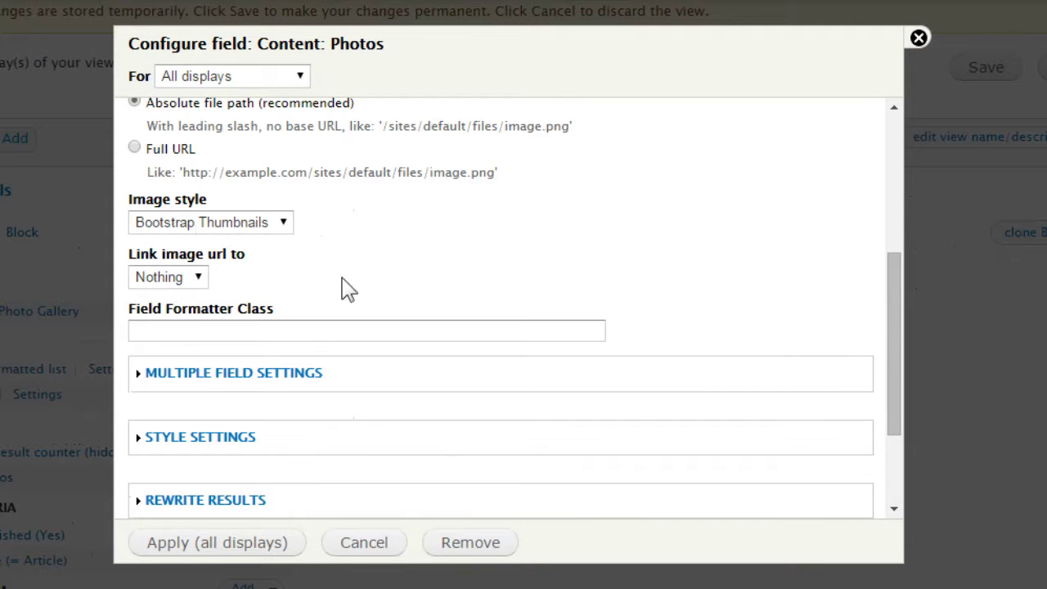
{"action": "left_click_drag", "start_coordinate": [893, 313], "coordinate": [907, 414]}
{"action": "left_click", "coordinate": [245, 352]}
Fill the trigger image's empty src with the [field_photos] token
{"action": "left_click_drag", "start_coordinate": [894, 321], "coordinate": [906, 387]}
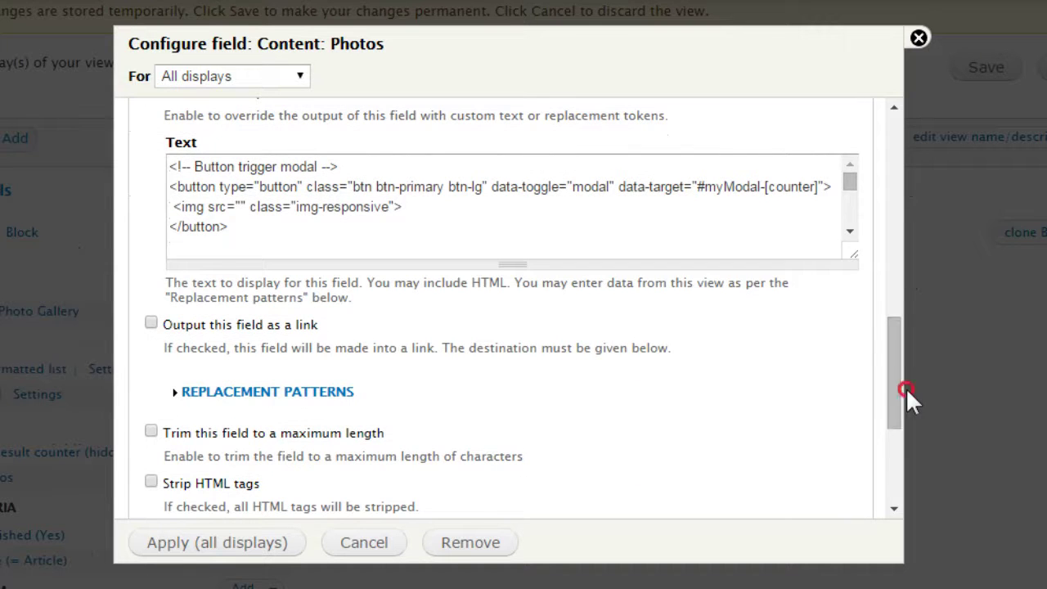
{"action": "left_click", "coordinate": [299, 396]}
{"action": "scroll", "coordinate": [560, 394], "scroll_direction": "down", "scroll_amount": 5}
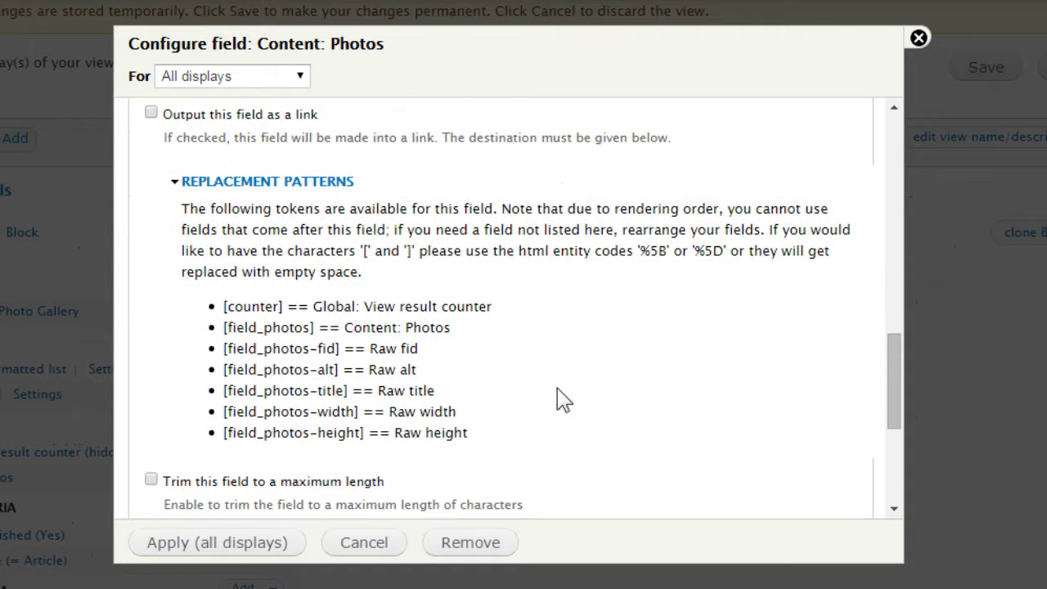
{"action": "left_click_drag", "start_coordinate": [316, 327], "coordinate": [225, 335]}
{"action": "key", "text": "ctrl+c"}
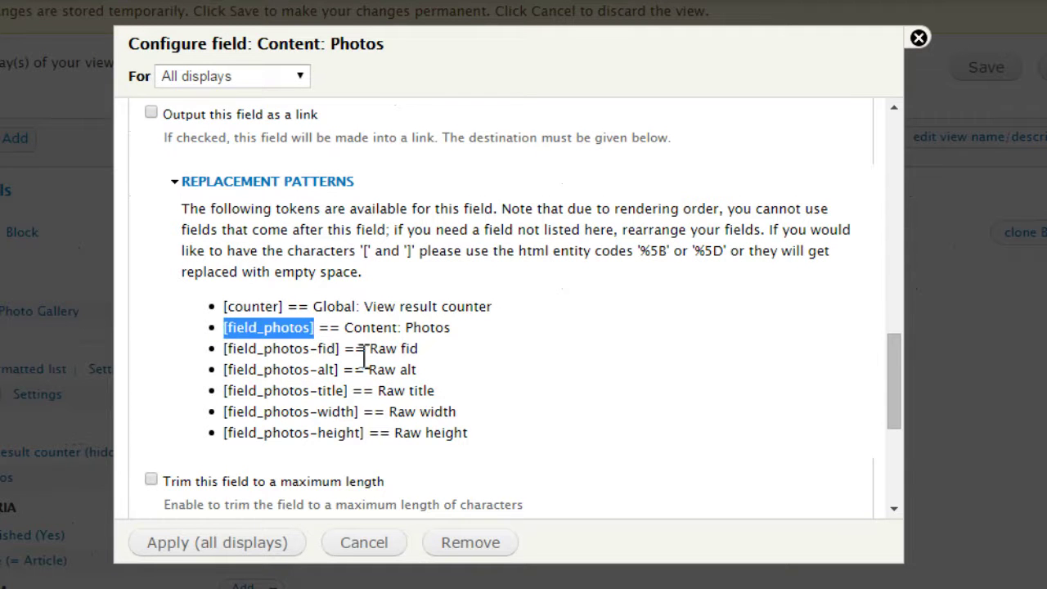
{"action": "scroll", "coordinate": [468, 347], "scroll_direction": "up", "scroll_amount": 4}
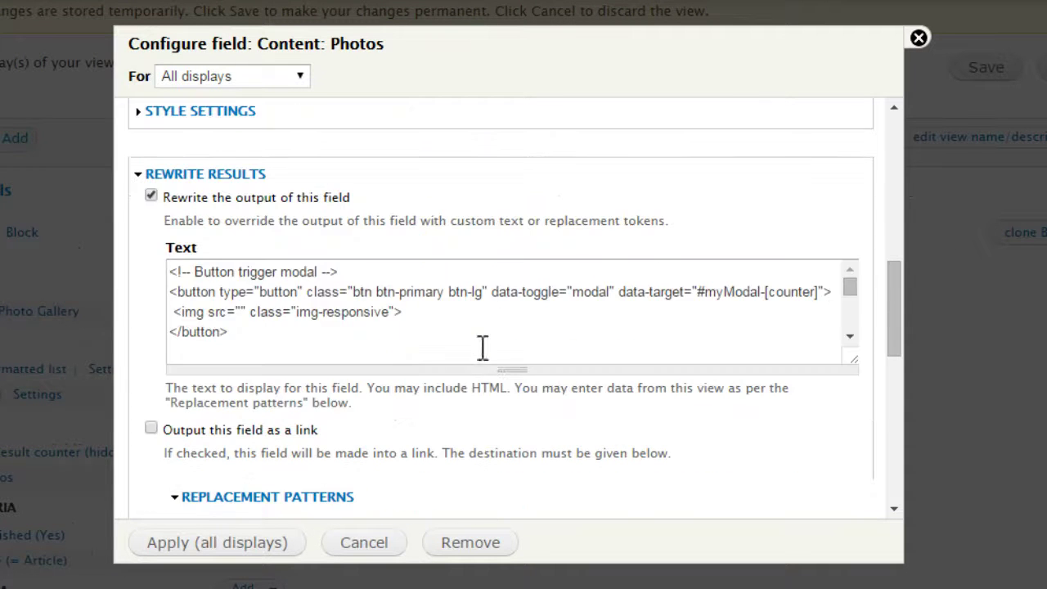
{"action": "left_click_drag", "start_coordinate": [499, 367], "coordinate": [502, 459]}
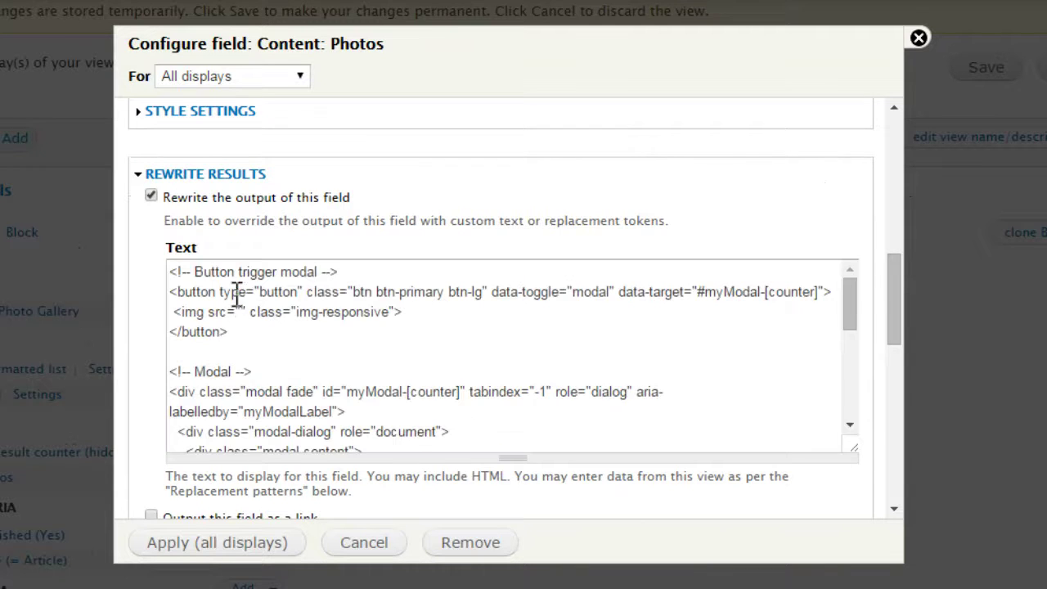
{"action": "left_click", "coordinate": [242, 309]}
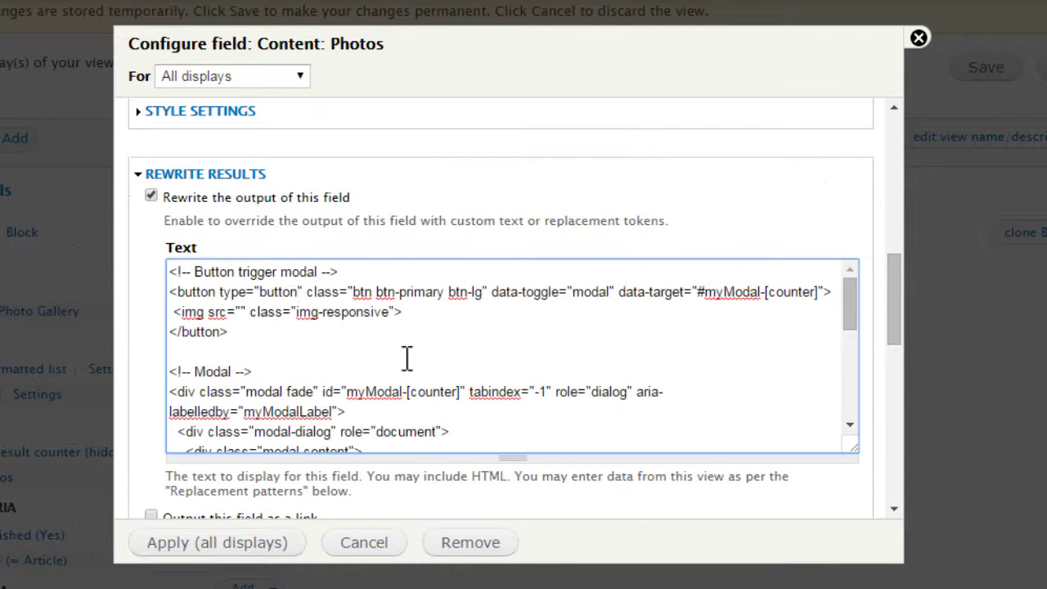
{"action": "key", "text": "ctrl+v"}
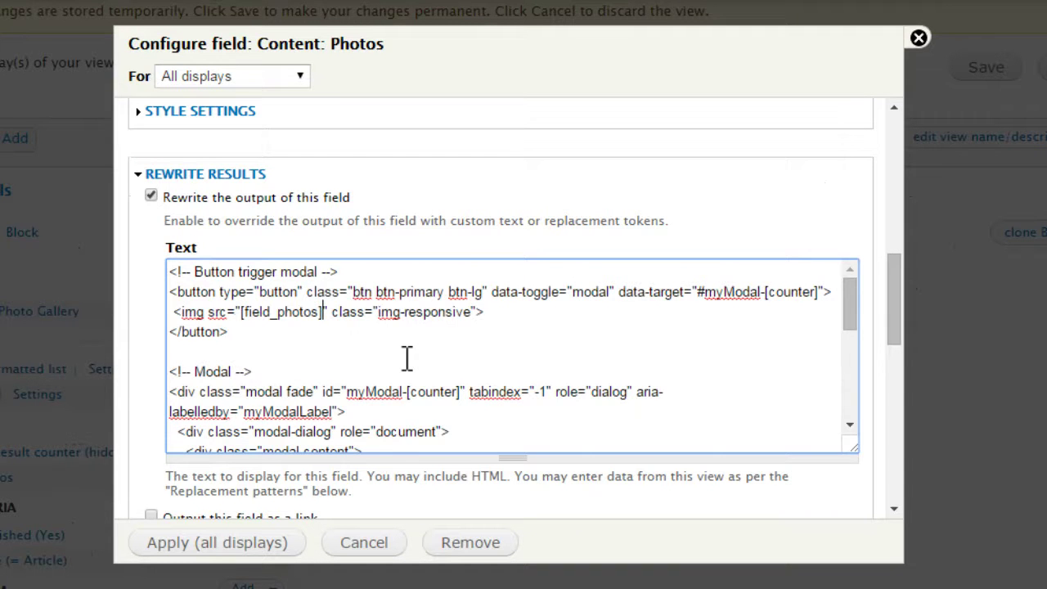
Replace the modal body's placeholder dots with a copy of the image line
{"action": "scroll", "coordinate": [353, 400], "scroll_direction": "down", "scroll_amount": 2}
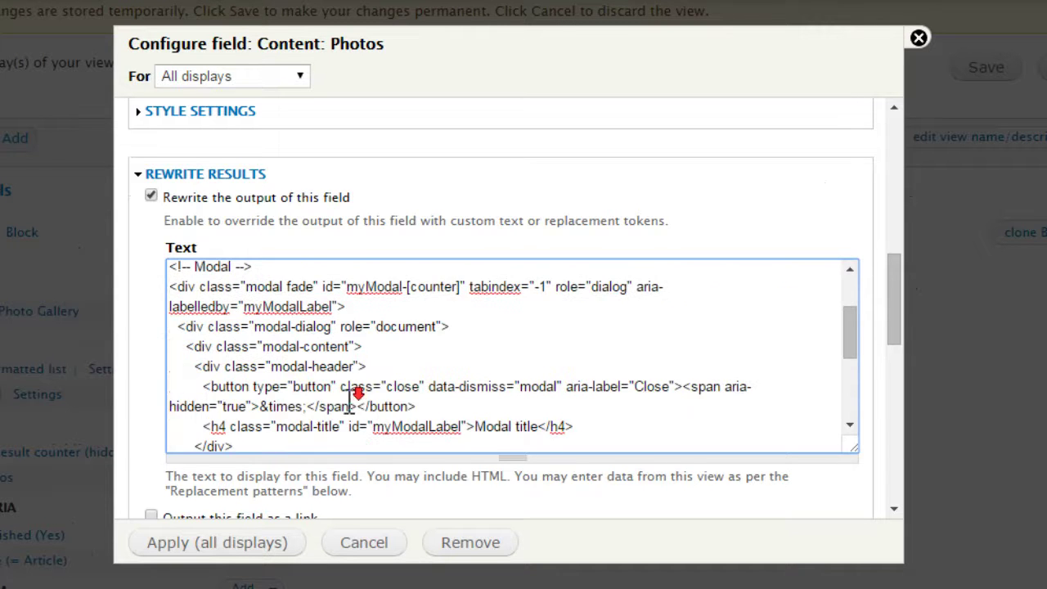
{"action": "scroll", "coordinate": [350, 401], "scroll_direction": "down", "scroll_amount": 2}
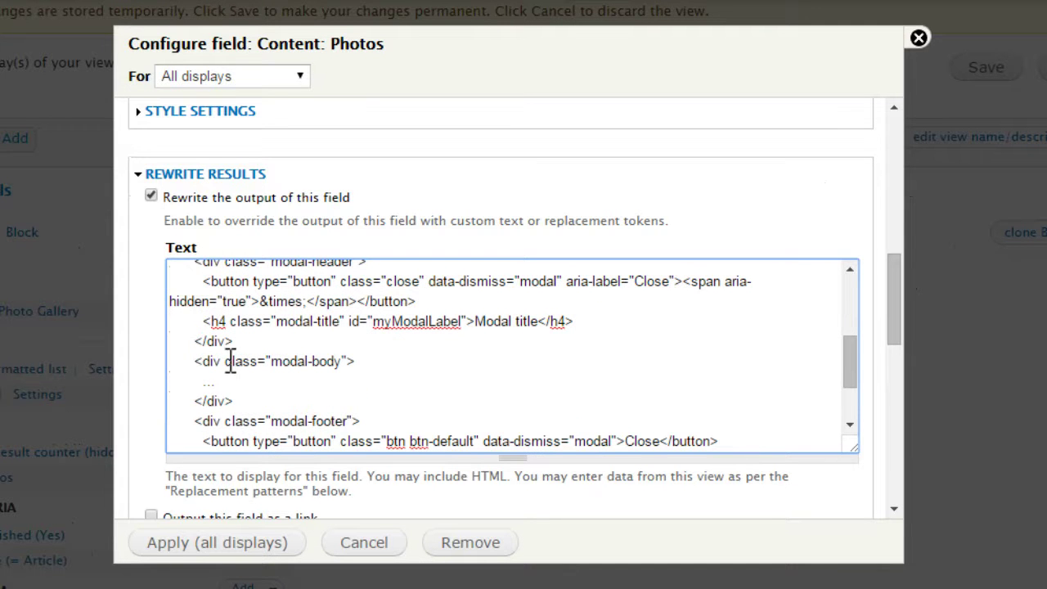
{"action": "left_click_drag", "start_coordinate": [201, 381], "coordinate": [283, 390]}
{"action": "scroll", "coordinate": [350, 384], "scroll_direction": "up", "scroll_amount": 4}
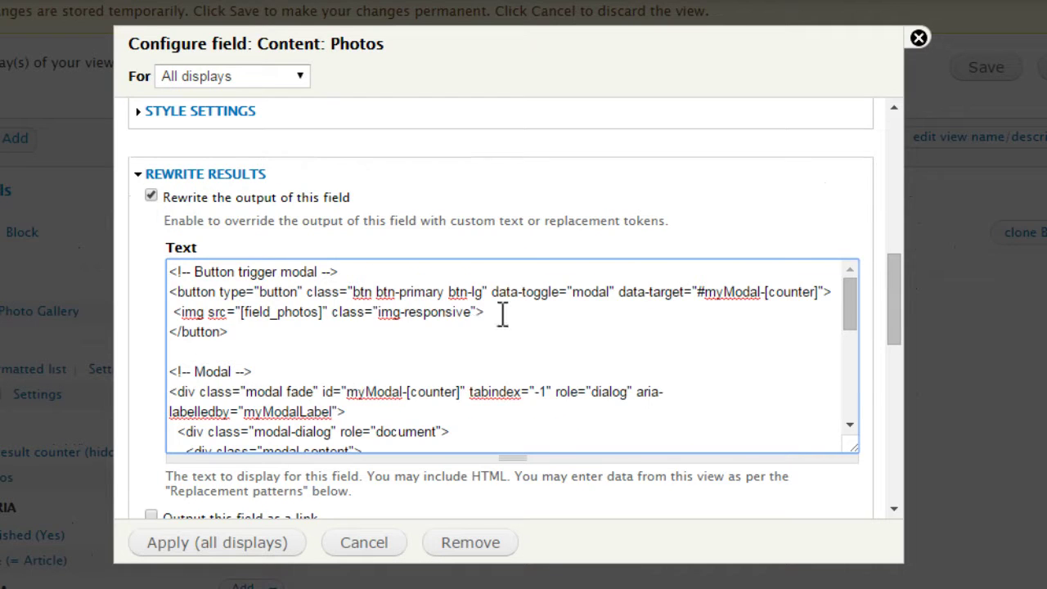
{"action": "left_click_drag", "start_coordinate": [512, 312], "coordinate": [147, 327]}
{"action": "key", "text": "ctrl+c"}
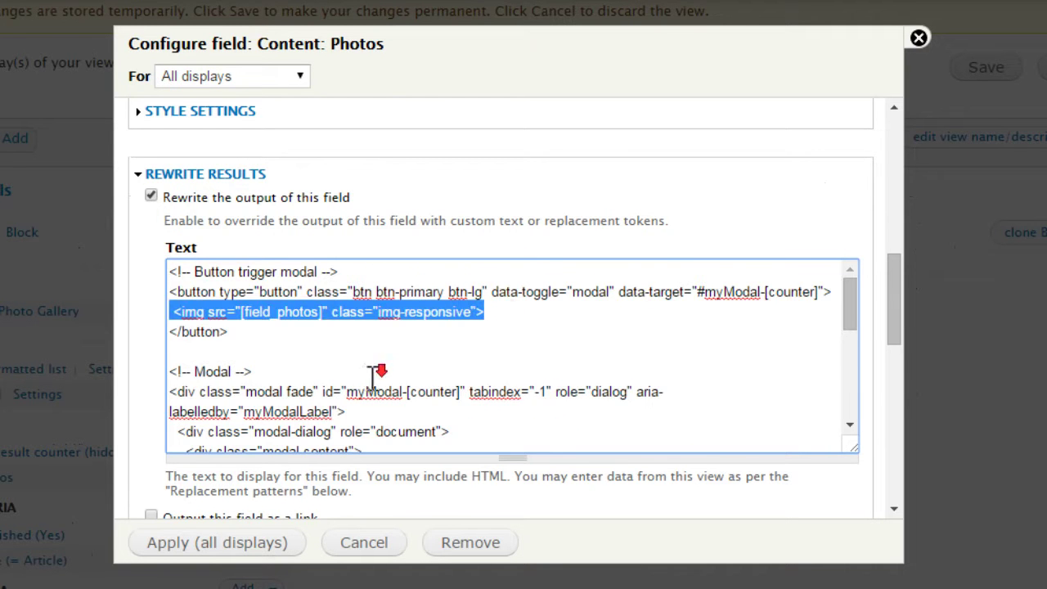
{"action": "scroll", "coordinate": [357, 372], "scroll_direction": "down", "scroll_amount": 4}
{"action": "double_click", "coordinate": [206, 381]}
{"action": "key", "text": "ctrl+v"}
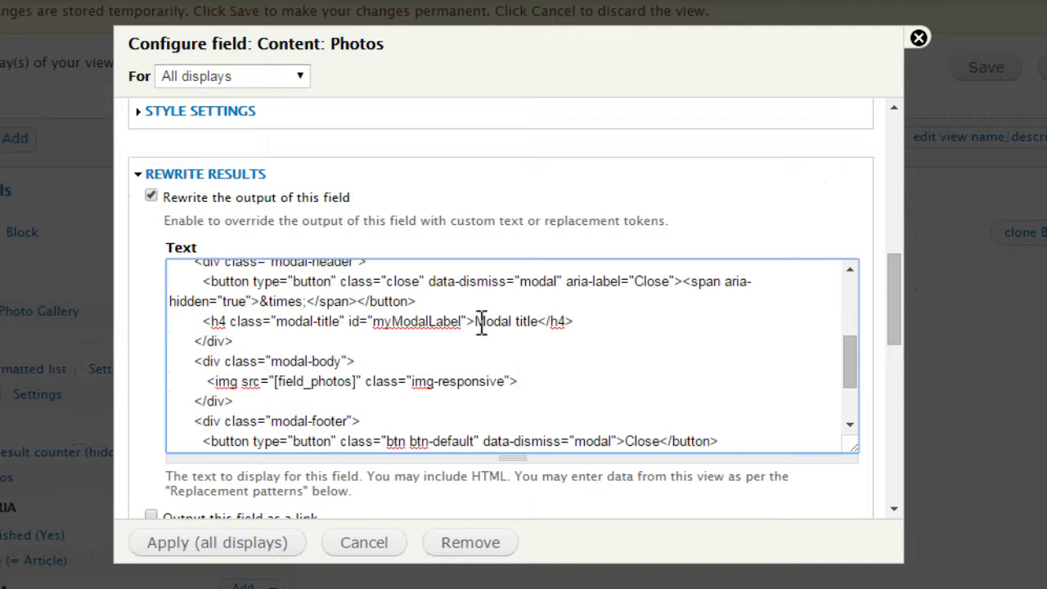
Replace the 'Modal title' placeholder with the [field_photos-alt] token
{"action": "left_click_drag", "start_coordinate": [477, 321], "coordinate": [534, 332]}
{"action": "left_click_drag", "start_coordinate": [890, 334], "coordinate": [894, 390]}
{"action": "scroll", "coordinate": [427, 402], "scroll_direction": "down", "scroll_amount": 2}
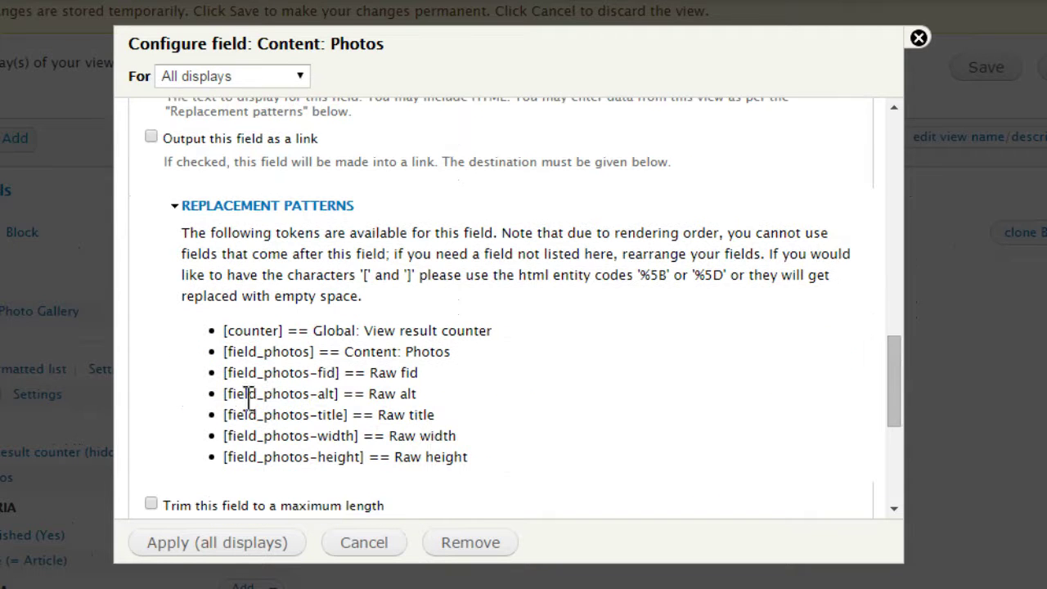
{"action": "left_click_drag", "start_coordinate": [224, 393], "coordinate": [336, 397]}
{"action": "key", "text": "ctrl+c"}
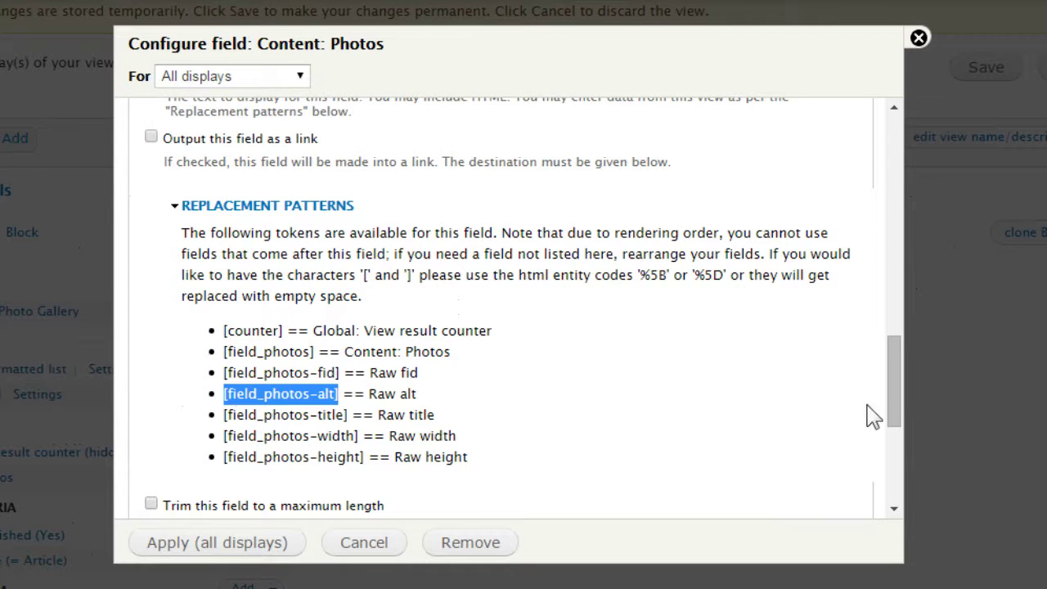
{"action": "left_click_drag", "start_coordinate": [896, 396], "coordinate": [892, 319]}
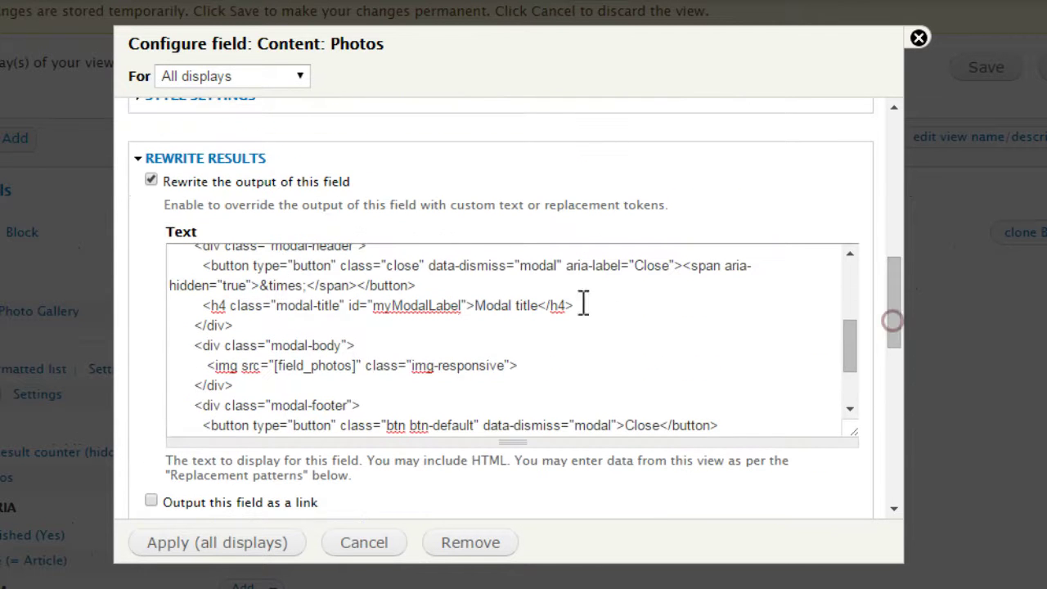
{"action": "left_click_drag", "start_coordinate": [475, 306], "coordinate": [540, 307]}
{"action": "key", "text": "ctrl+v"}
{"action": "left_click_drag", "start_coordinate": [851, 350], "coordinate": [850, 272]}
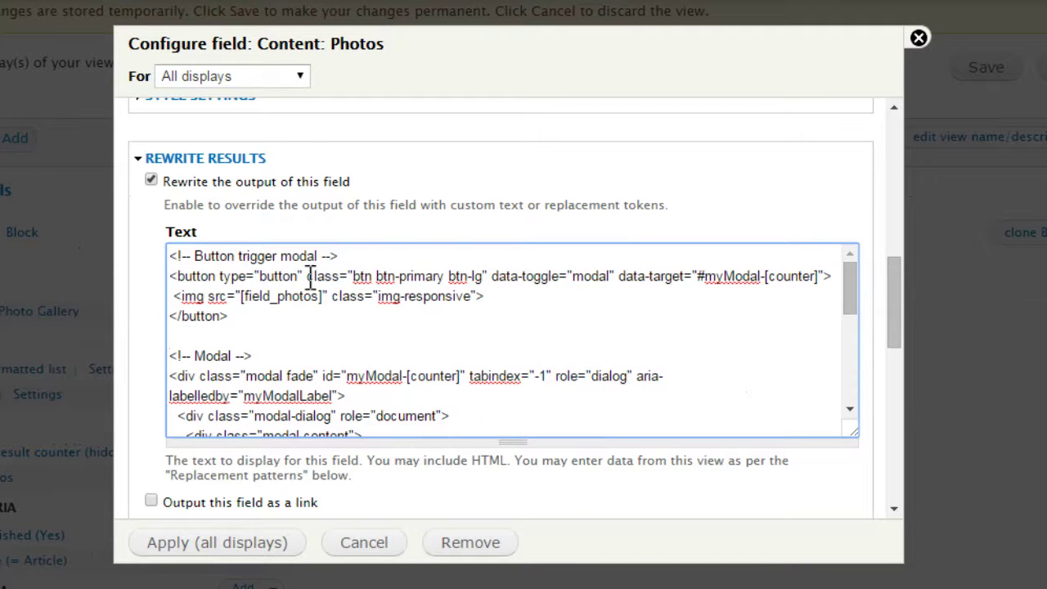
Convert the trigger button and the header close button tags into <a> tags
{"action": "left_click_drag", "start_coordinate": [306, 276], "coordinate": [171, 277]}
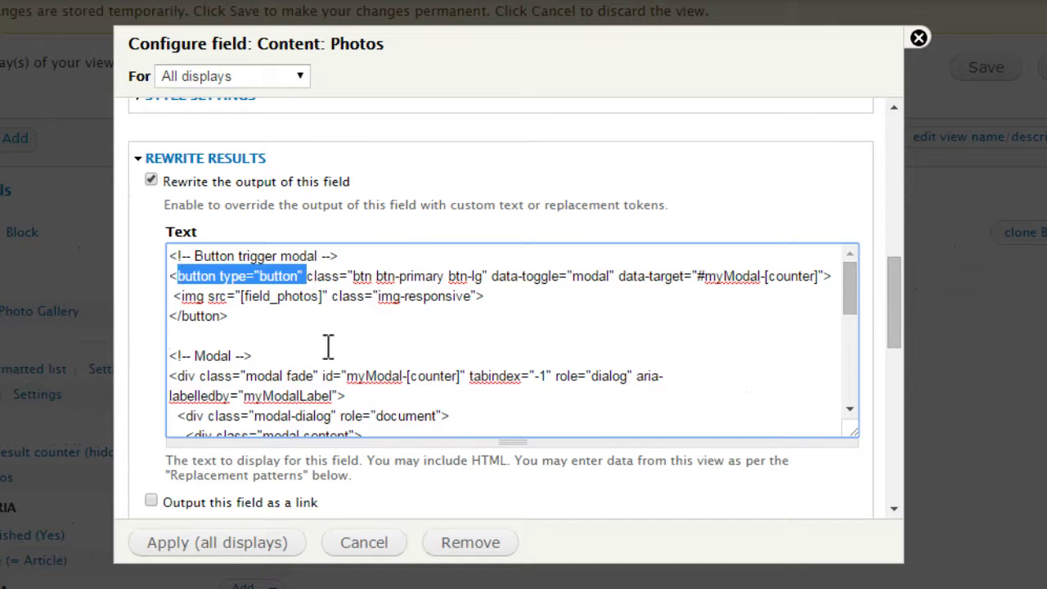
{"action": "type", "text": "a"}
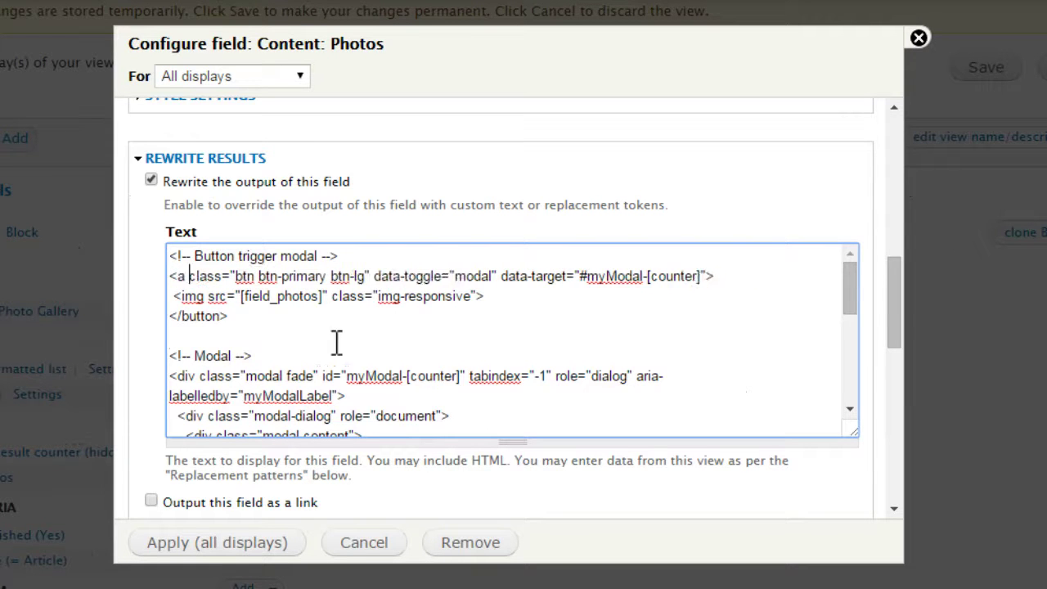
{"action": "left_click_drag", "start_coordinate": [222, 317], "coordinate": [182, 317]}
{"action": "type", "text": "a>"}
{"action": "left_click_drag", "start_coordinate": [846, 286], "coordinate": [855, 342]}
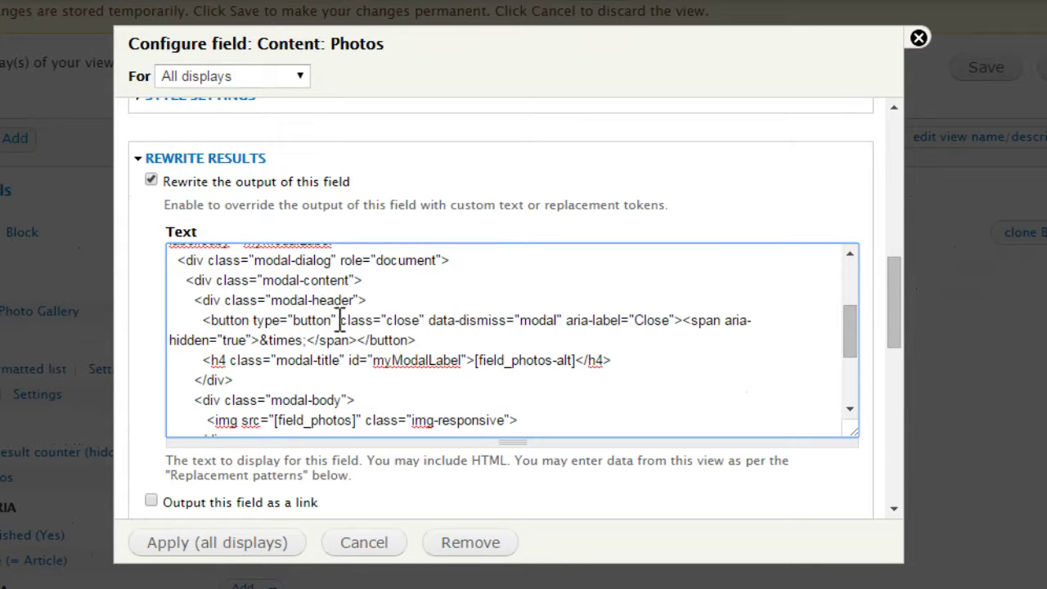
{"action": "left_click_drag", "start_coordinate": [340, 319], "coordinate": [211, 320]}
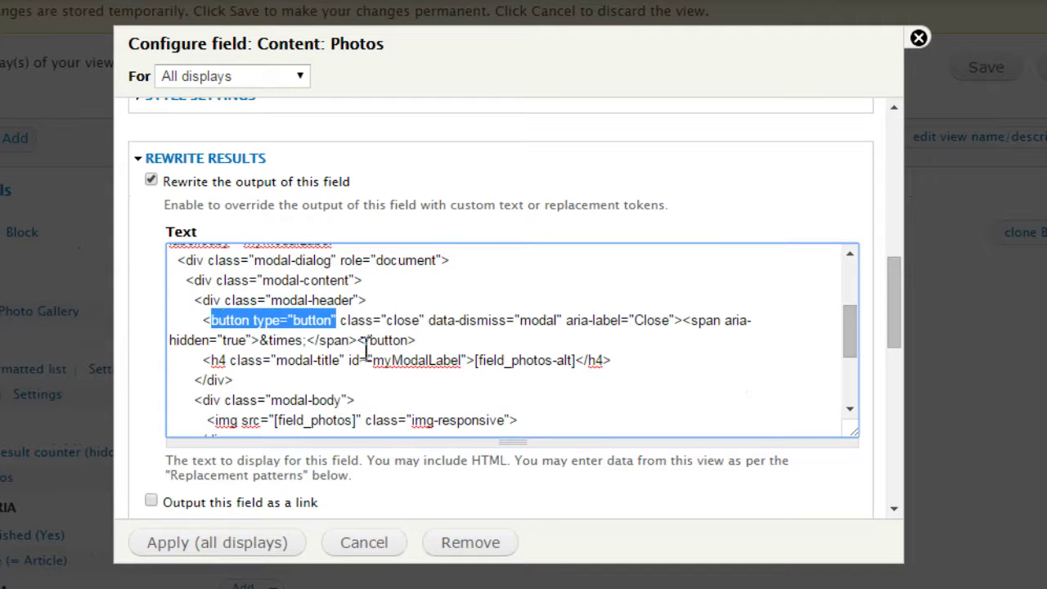
{"action": "type", "text": "a"}
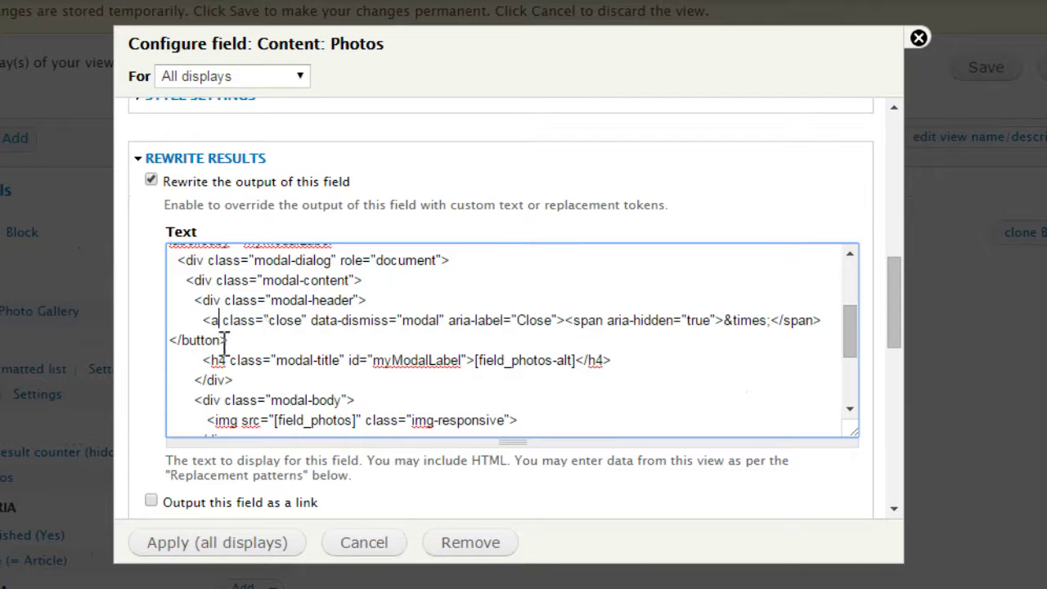
{"action": "left_click_drag", "start_coordinate": [221, 341], "coordinate": [180, 340]}
{"action": "type", "text": "a"}
Delete the Save changes button line and change the footer Close button into an <a> tag
{"action": "scroll", "coordinate": [345, 350], "scroll_direction": "down", "scroll_amount": 4}
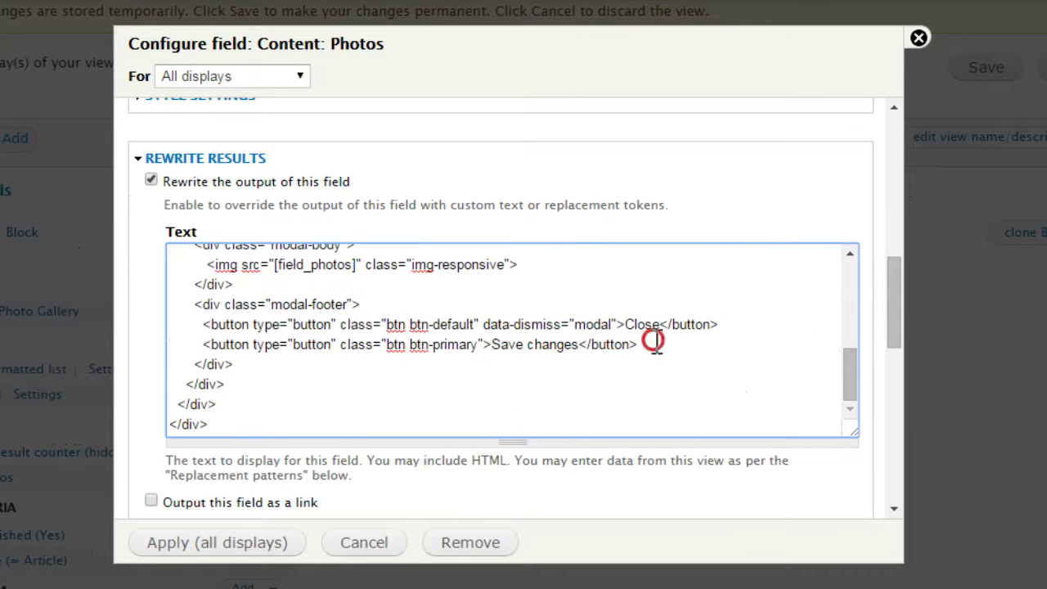
{"action": "left_click_drag", "start_coordinate": [639, 344], "coordinate": [148, 345]}
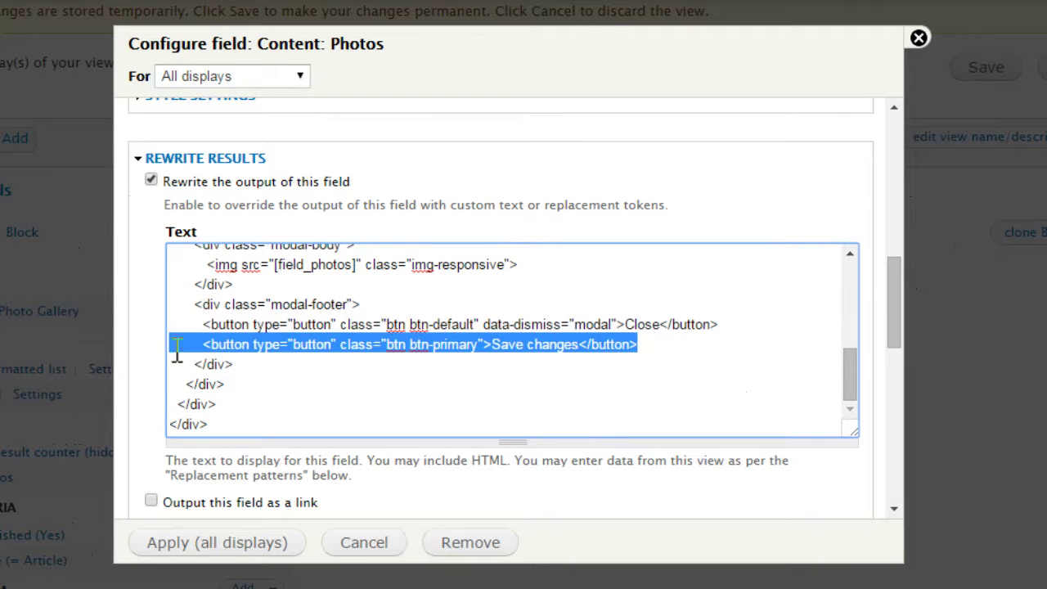
{"action": "key", "text": "Delete"}
{"action": "key", "text": "BackSpace"}
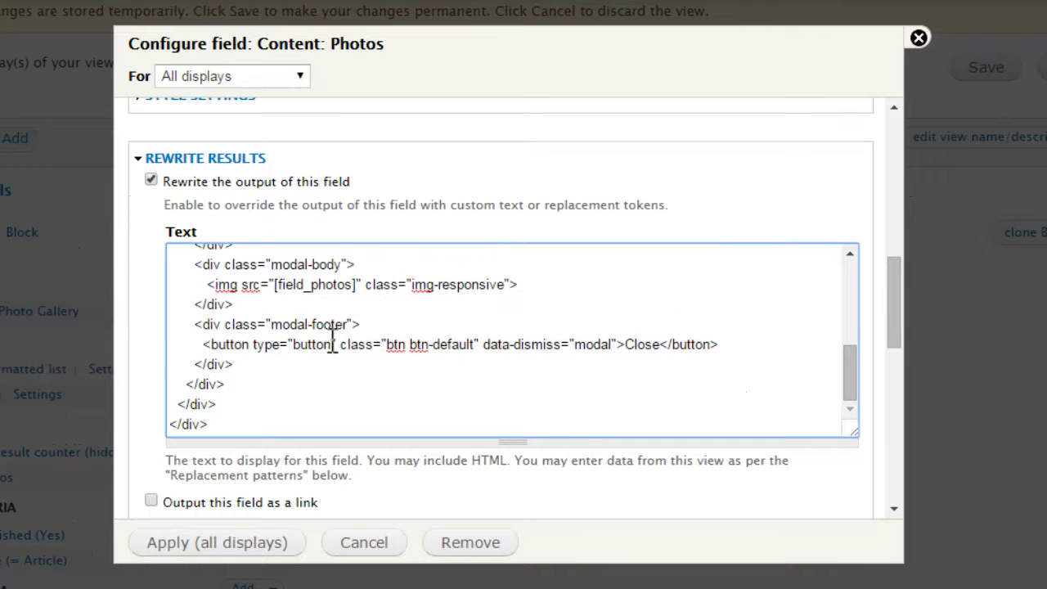
{"action": "left_click", "coordinate": [336, 344]}
{"action": "left_click_drag", "start_coordinate": [336, 345], "coordinate": [206, 345]}
{"action": "type", "text": "a"}
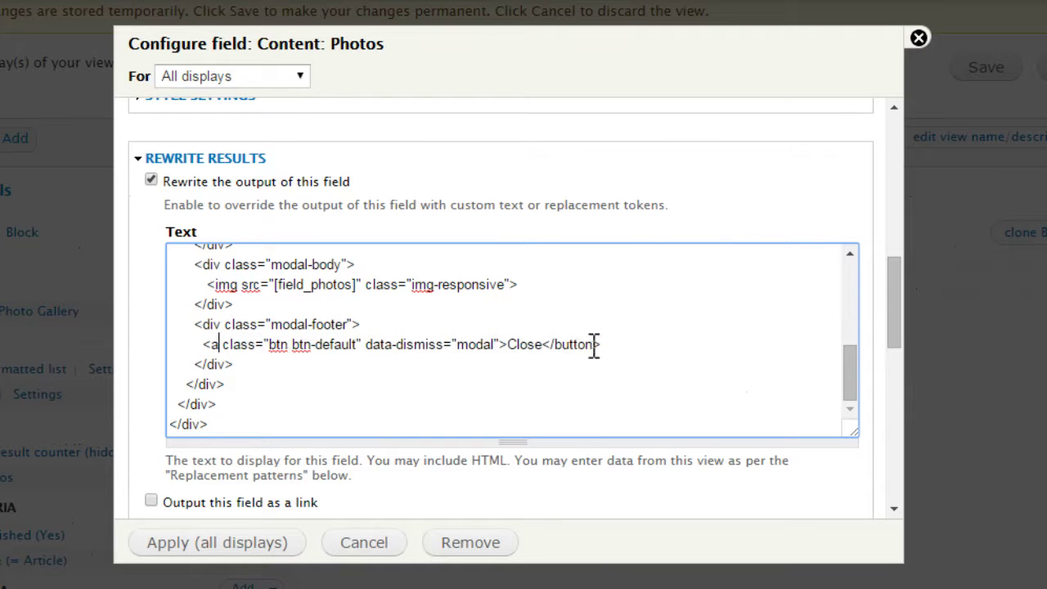
{"action": "left_click_drag", "start_coordinate": [593, 345], "coordinate": [557, 346]}
Finish the Close link's </a> tag, apply the markup, and add a second Content: Photos field
{"action": "type", "text": "/a"}
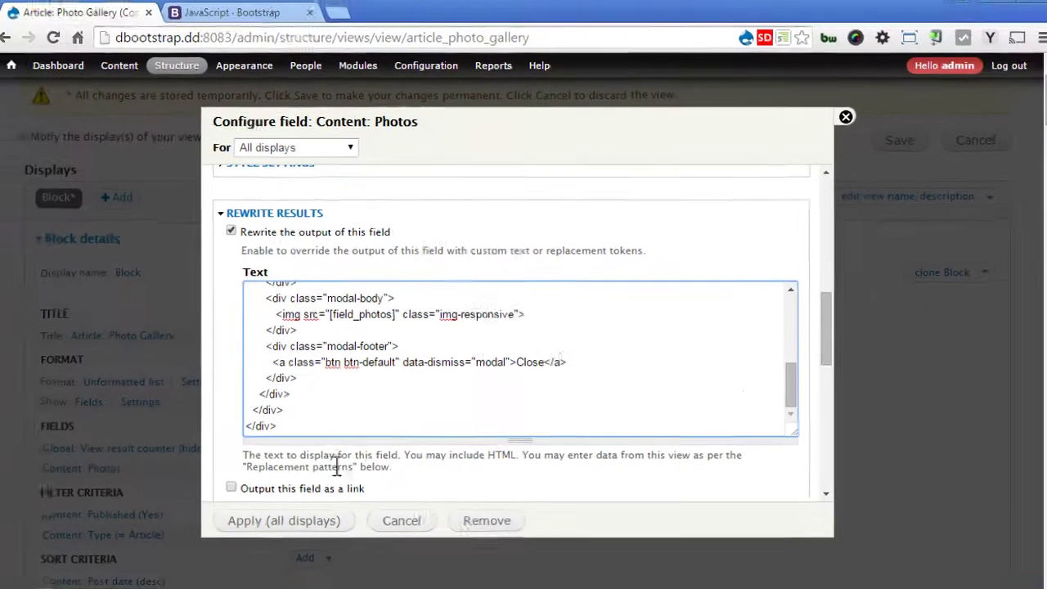
{"action": "left_click", "coordinate": [222, 545]}
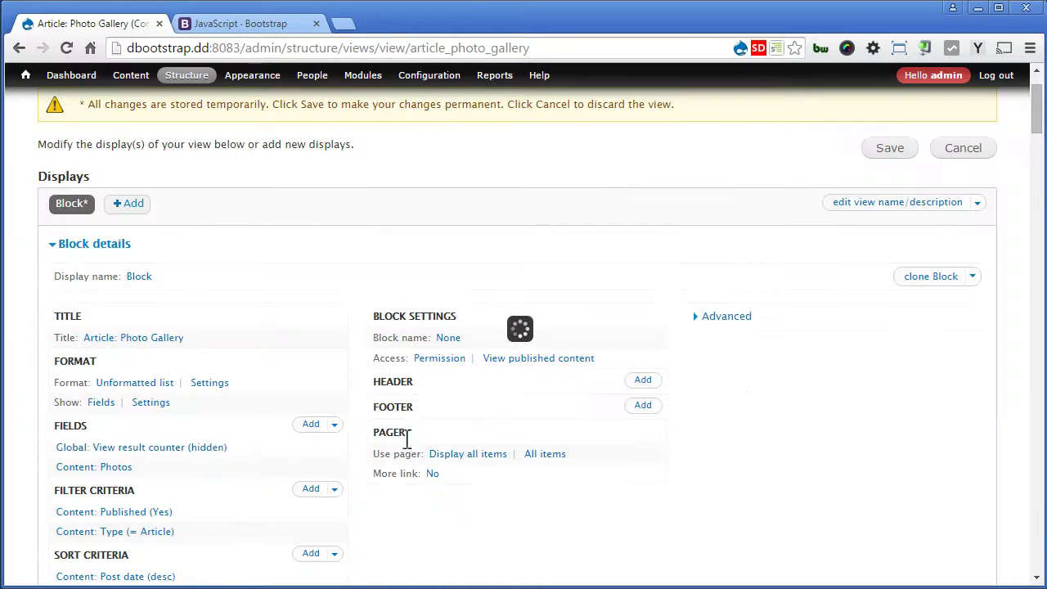
{"action": "left_click", "coordinate": [310, 424]}
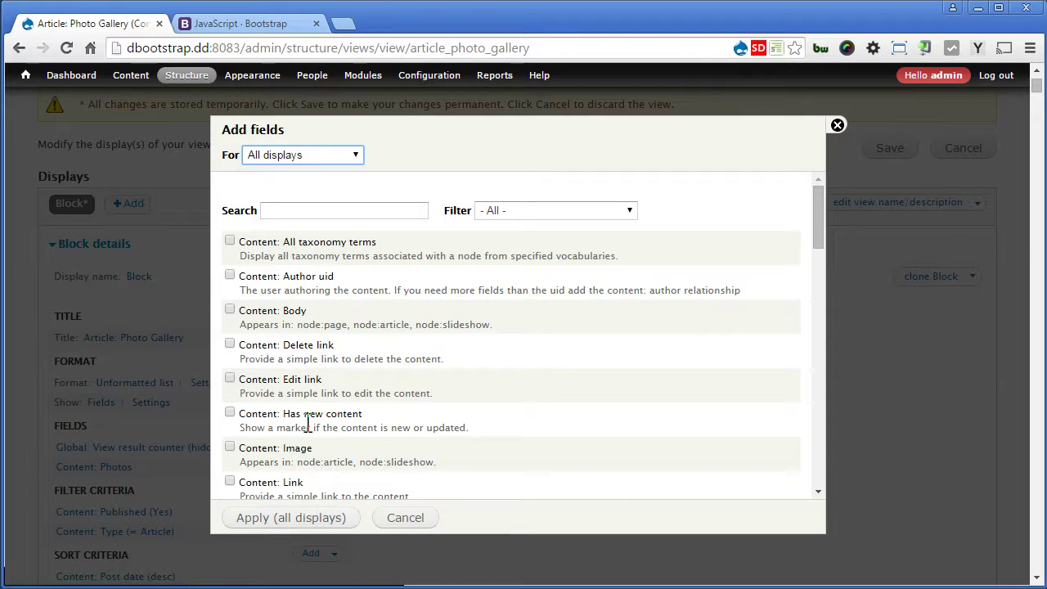
{"action": "left_click", "coordinate": [344, 210]}
{"action": "type", "text": "photo"}
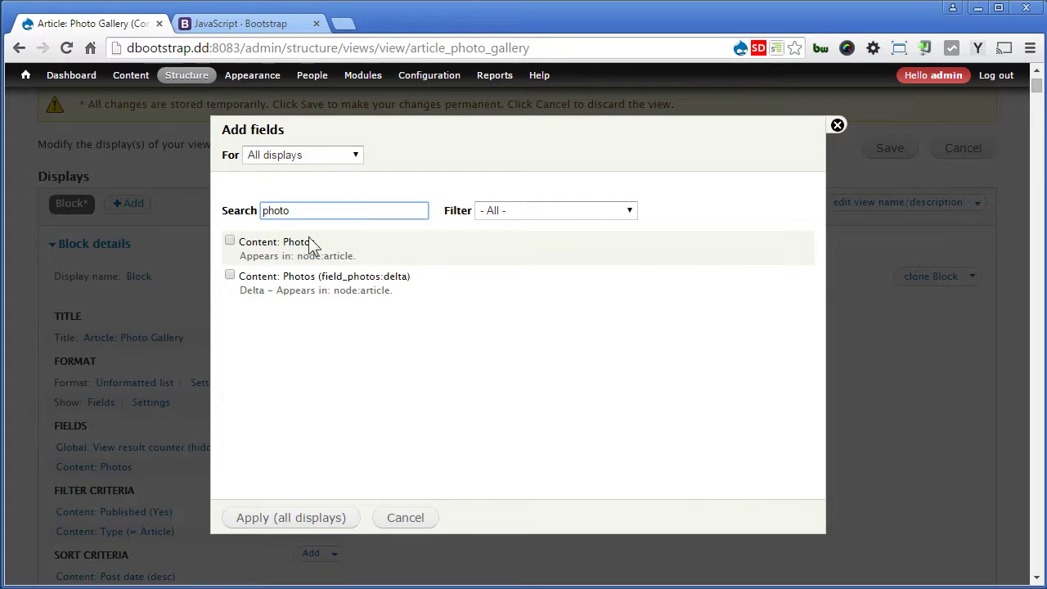
{"action": "left_click", "coordinate": [296, 242]}
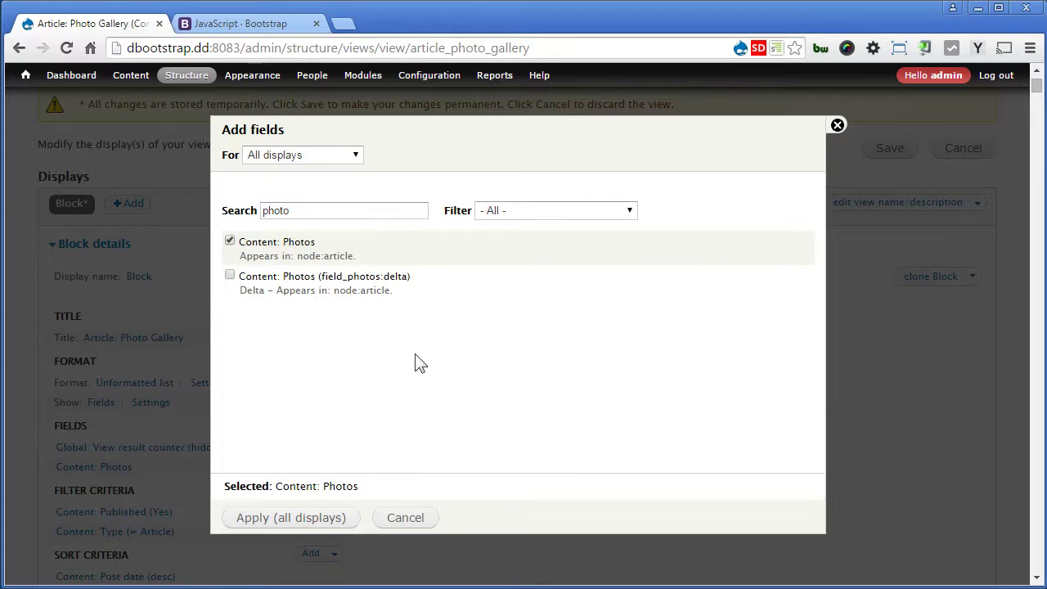
{"action": "left_click", "coordinate": [317, 520]}
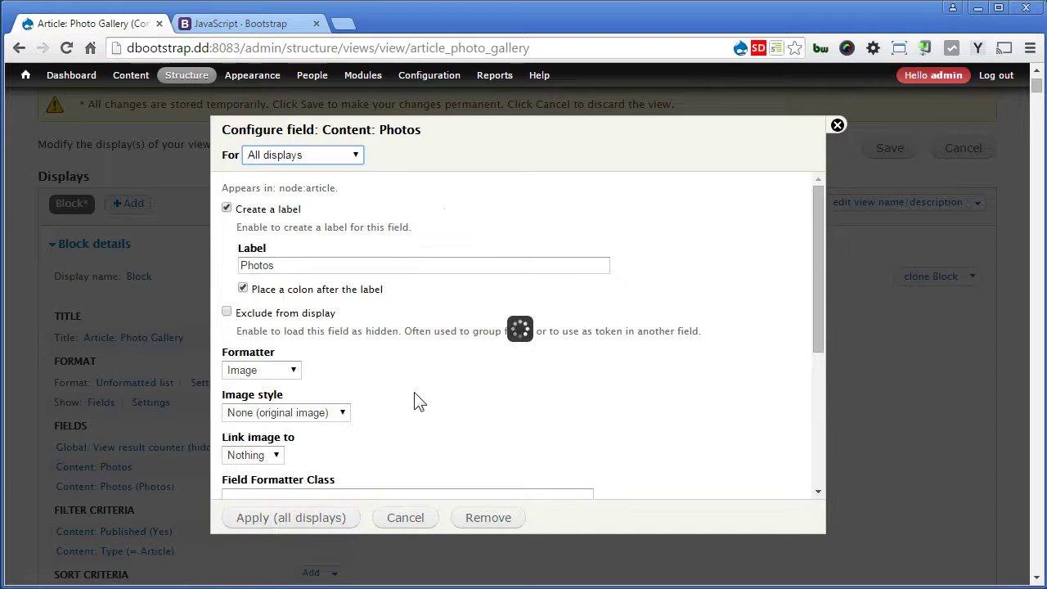
Exclude the new field, label it 'hidden', and output an absolute-path Large (480x480) Image URL
{"action": "left_click", "coordinate": [317, 316]}
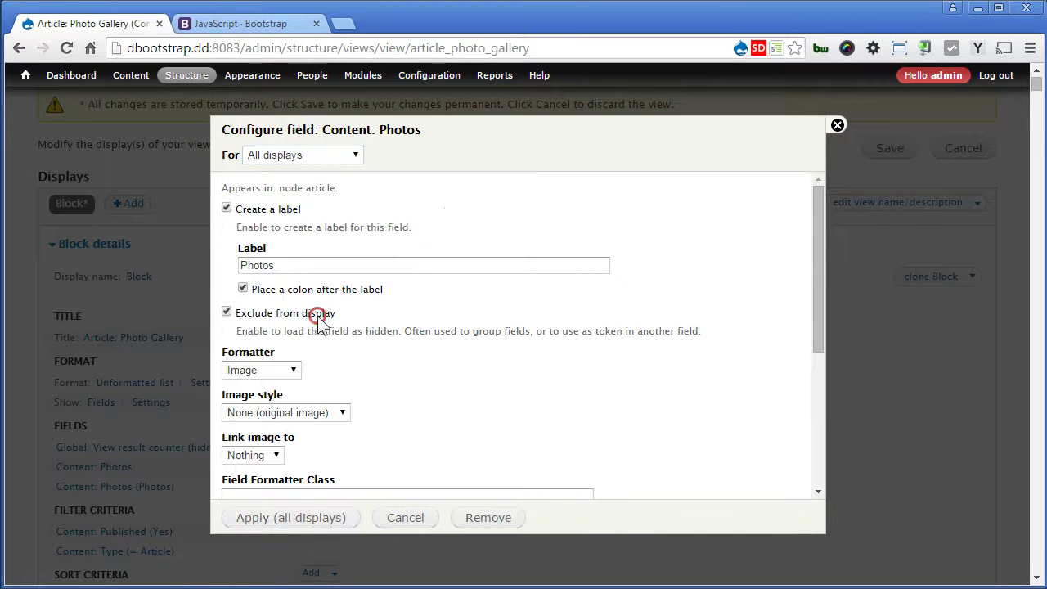
{"action": "double_click", "coordinate": [300, 265]}
{"action": "type", "text": "hidden"}
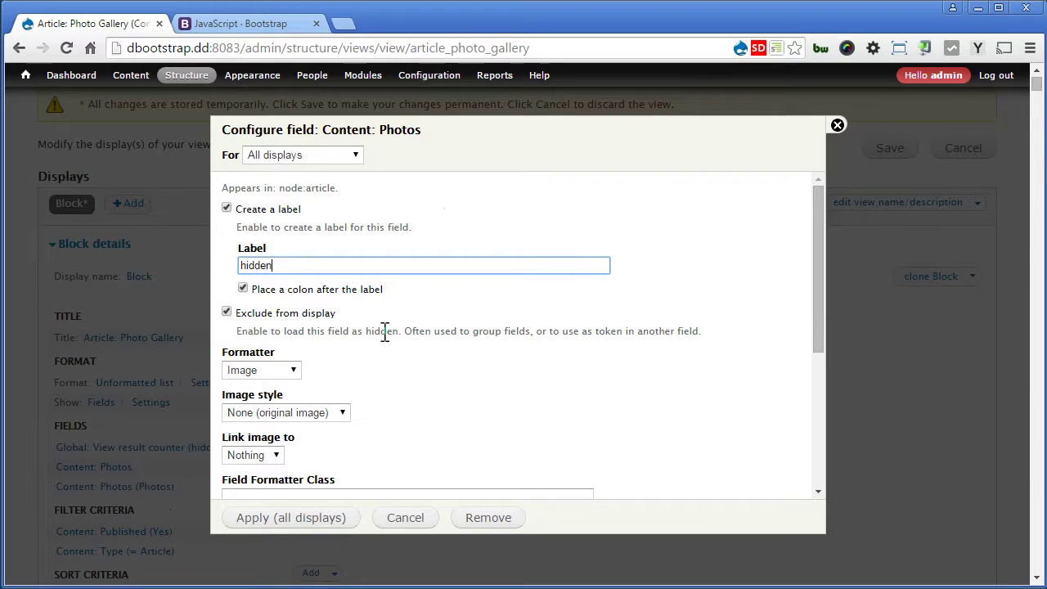
{"action": "left_click", "coordinate": [291, 369]}
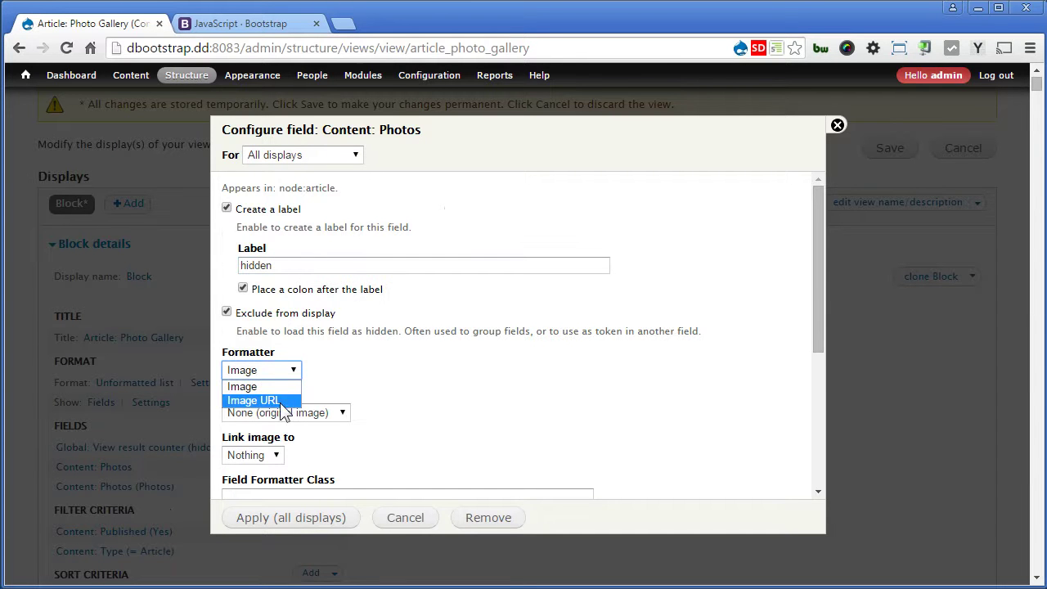
{"action": "left_click", "coordinate": [278, 400]}
{"action": "scroll", "coordinate": [473, 409], "scroll_direction": "down", "scroll_amount": 2}
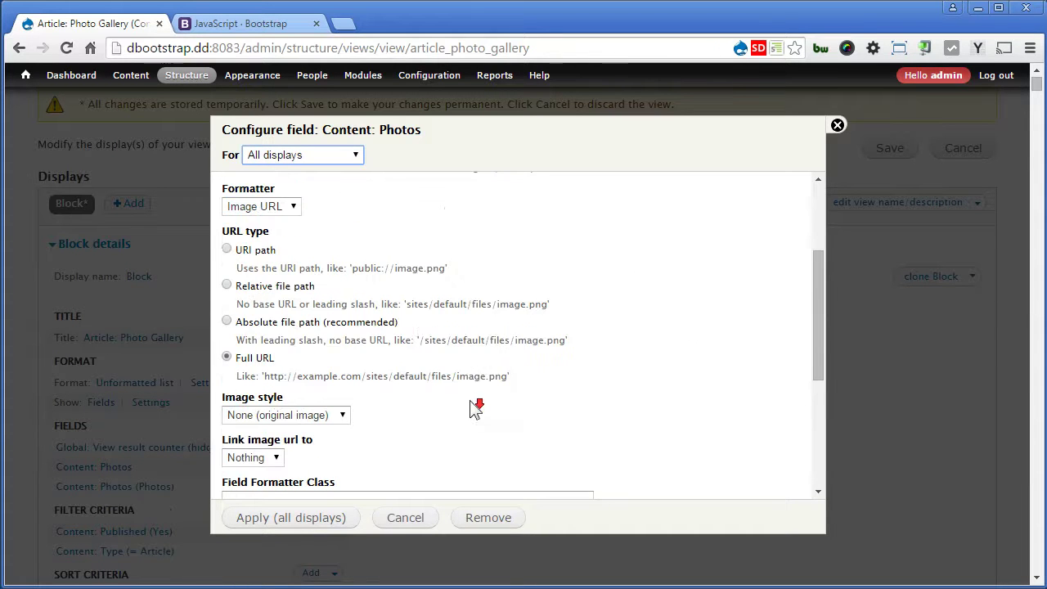
{"action": "left_click", "coordinate": [364, 327]}
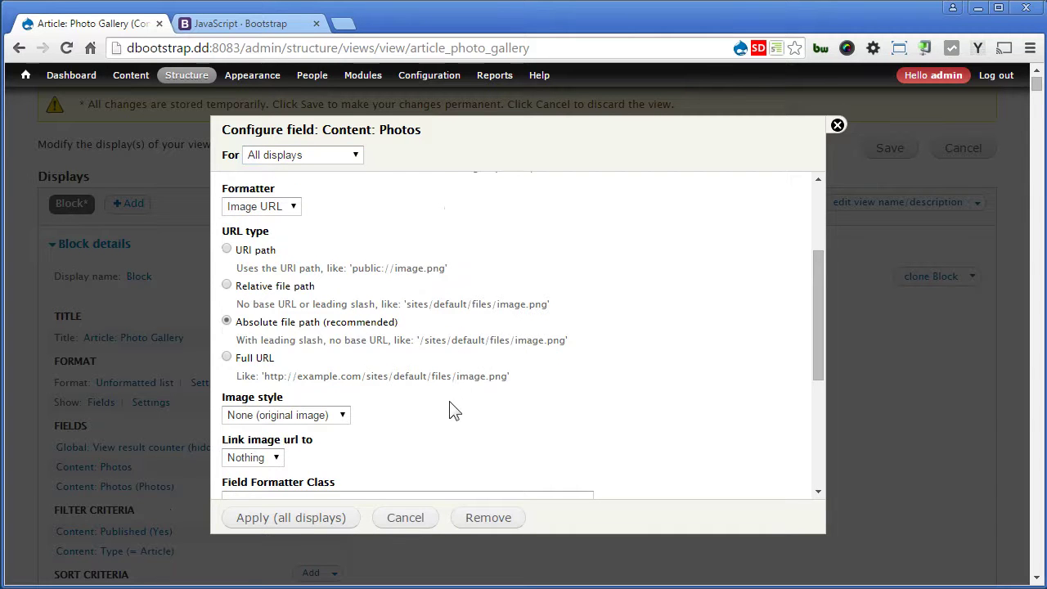
{"action": "scroll", "coordinate": [454, 409], "scroll_direction": "down", "scroll_amount": 1}
{"action": "left_click", "coordinate": [342, 337]}
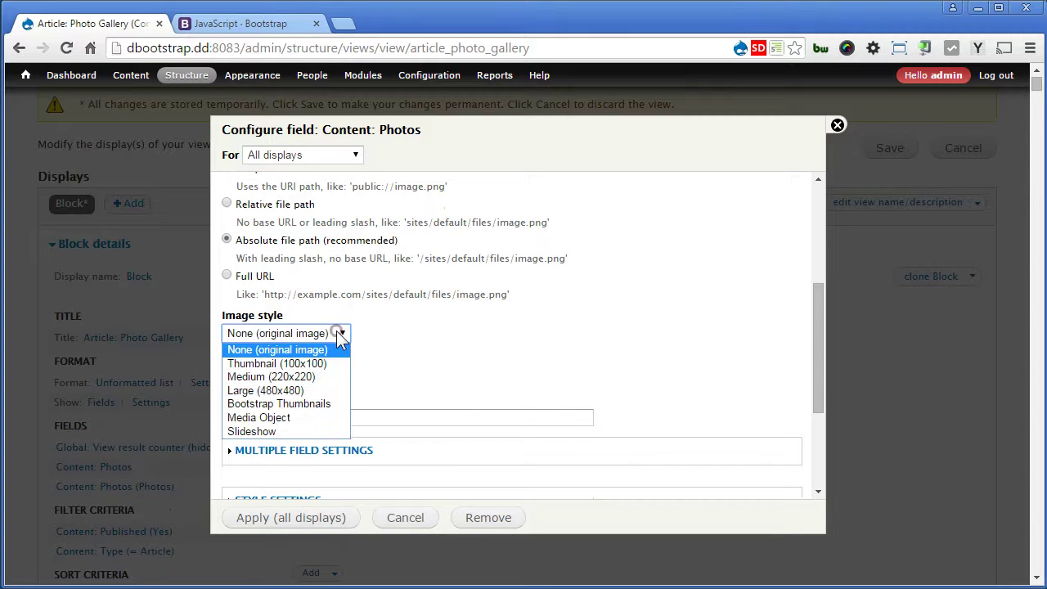
{"action": "left_click", "coordinate": [260, 390]}
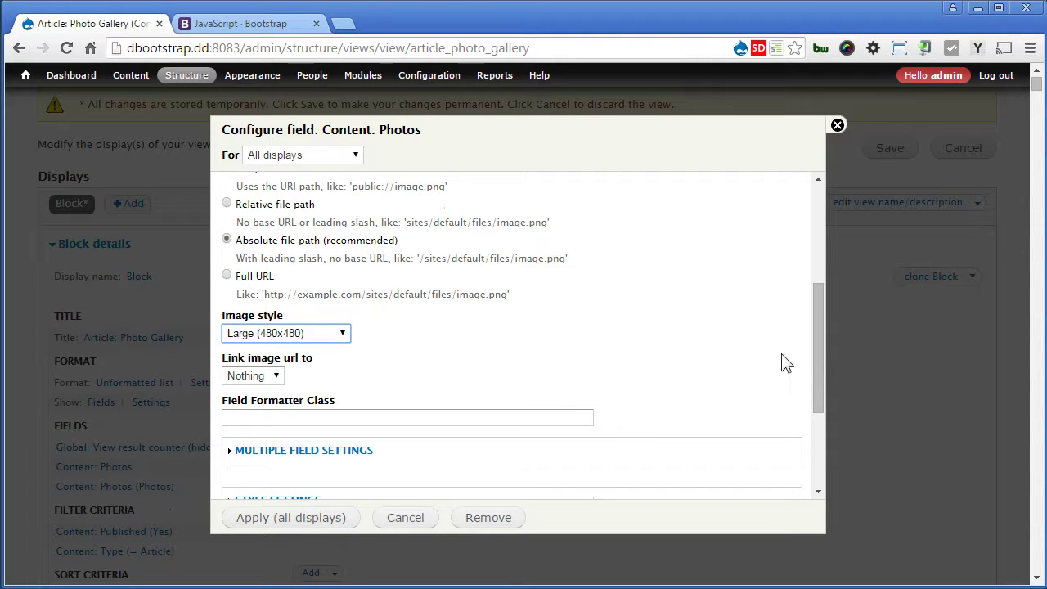
Put each photo value on its own row, title it 'Content: Photo in Modal', and apply
{"action": "left_click_drag", "start_coordinate": [820, 360], "coordinate": [822, 428]}
{"action": "left_click", "coordinate": [331, 313]}
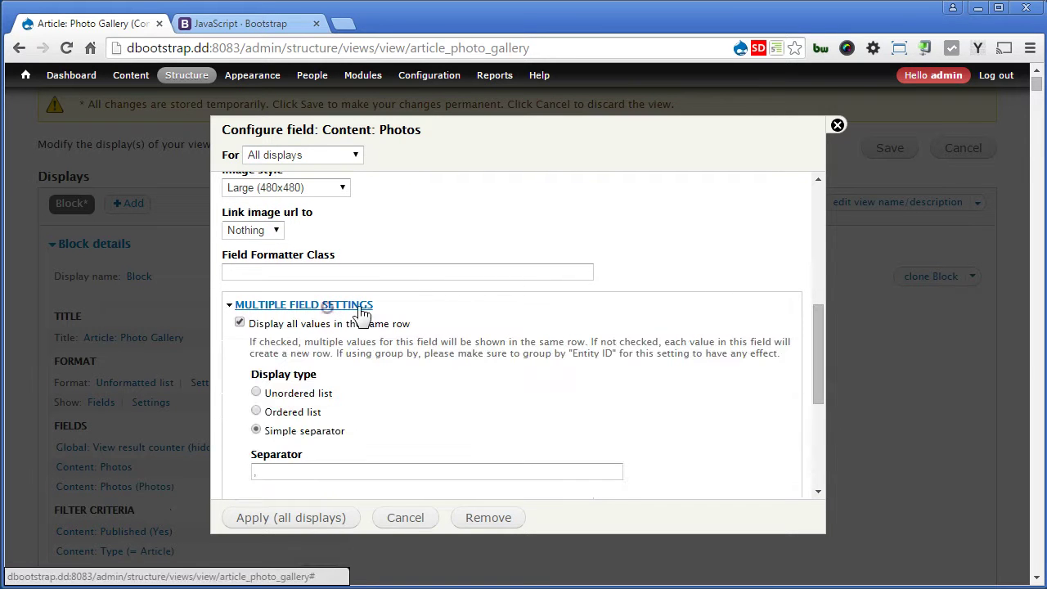
{"action": "left_click", "coordinate": [288, 326]}
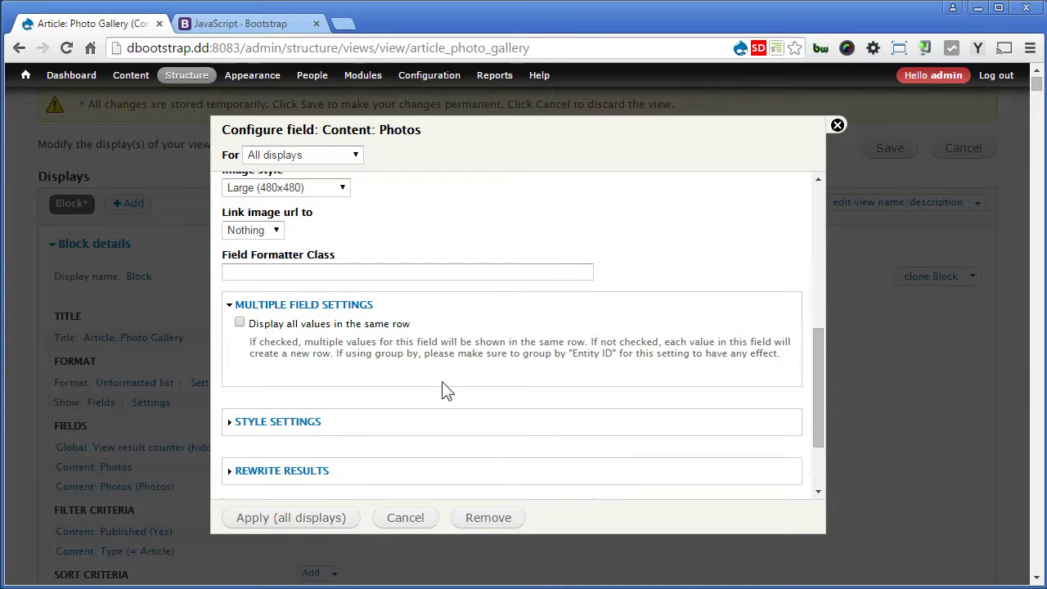
{"action": "scroll", "coordinate": [442, 389], "scroll_direction": "down", "scroll_amount": 2}
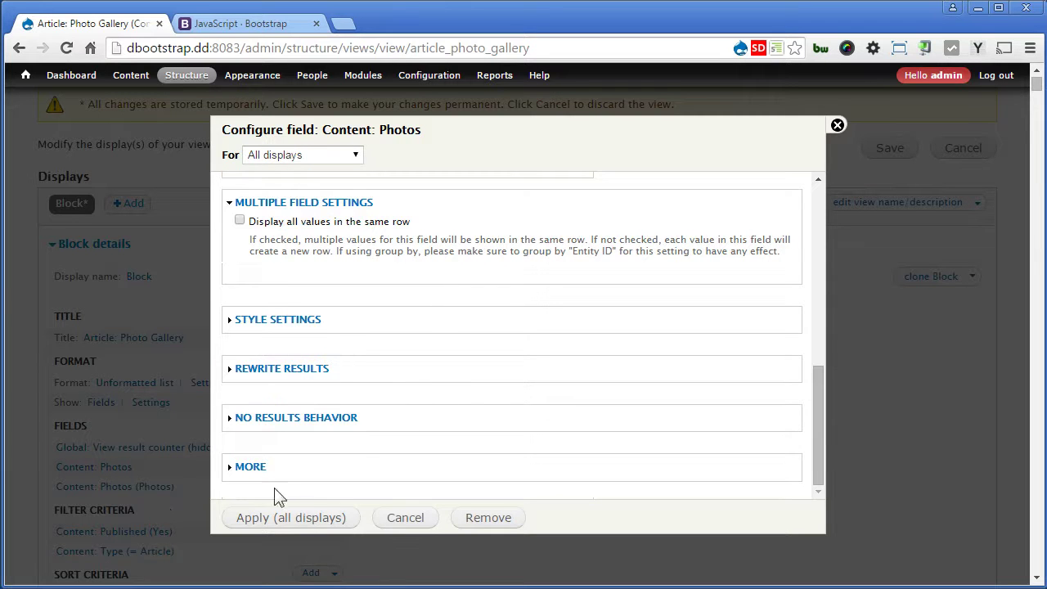
{"action": "left_click", "coordinate": [248, 468]}
{"action": "scroll", "coordinate": [413, 437], "scroll_direction": "down", "scroll_amount": 1}
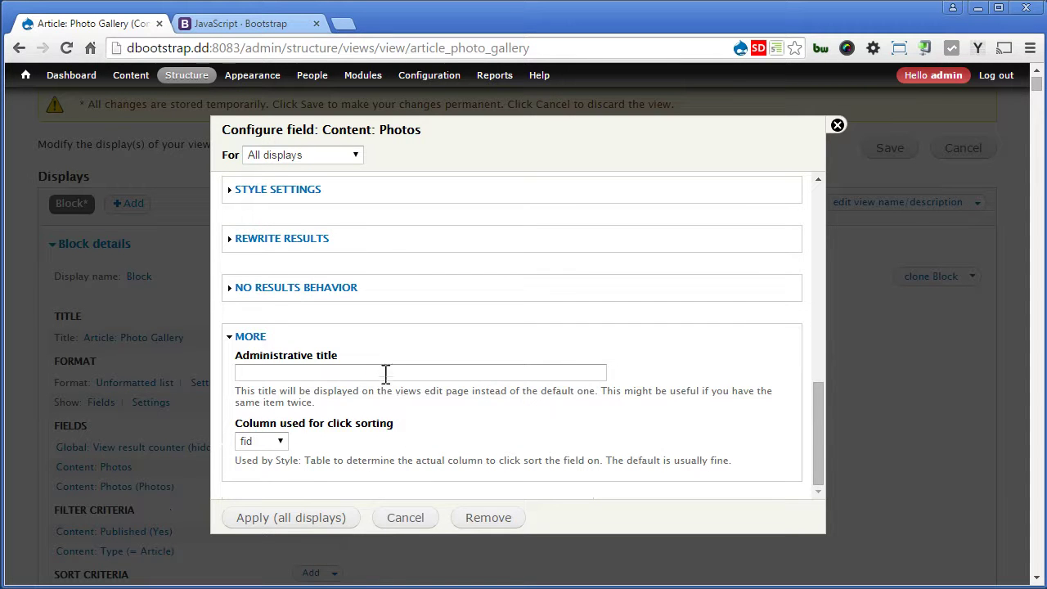
{"action": "left_click", "coordinate": [385, 373]}
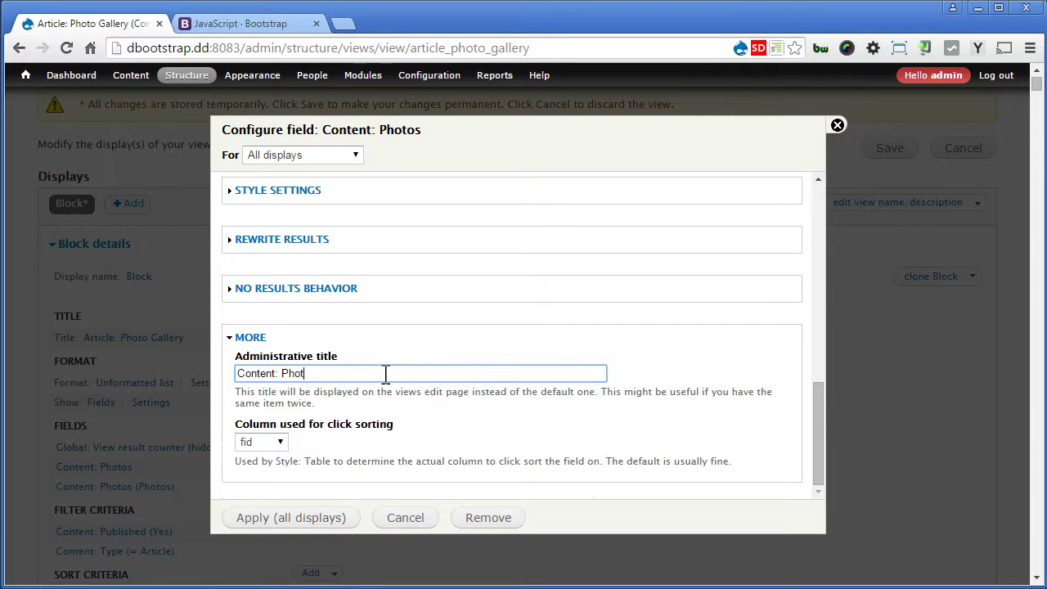
{"action": "type", "text": ": Photo in Modal"}
{"action": "left_click", "coordinate": [296, 517]}
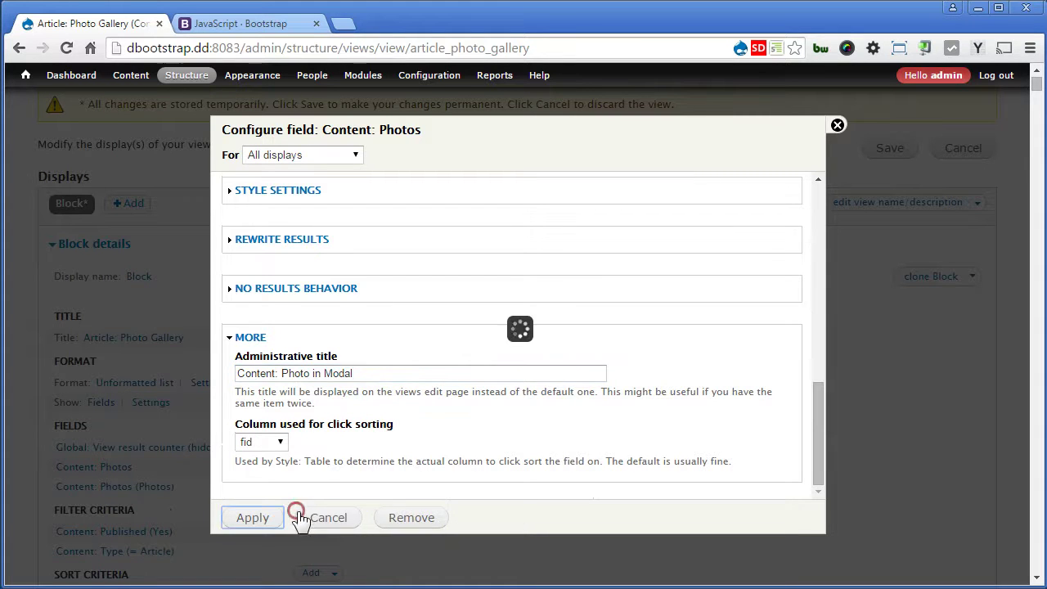
Reorder the fields so Photo in Modal comes before Content: Photos
{"action": "left_click", "coordinate": [334, 262]}
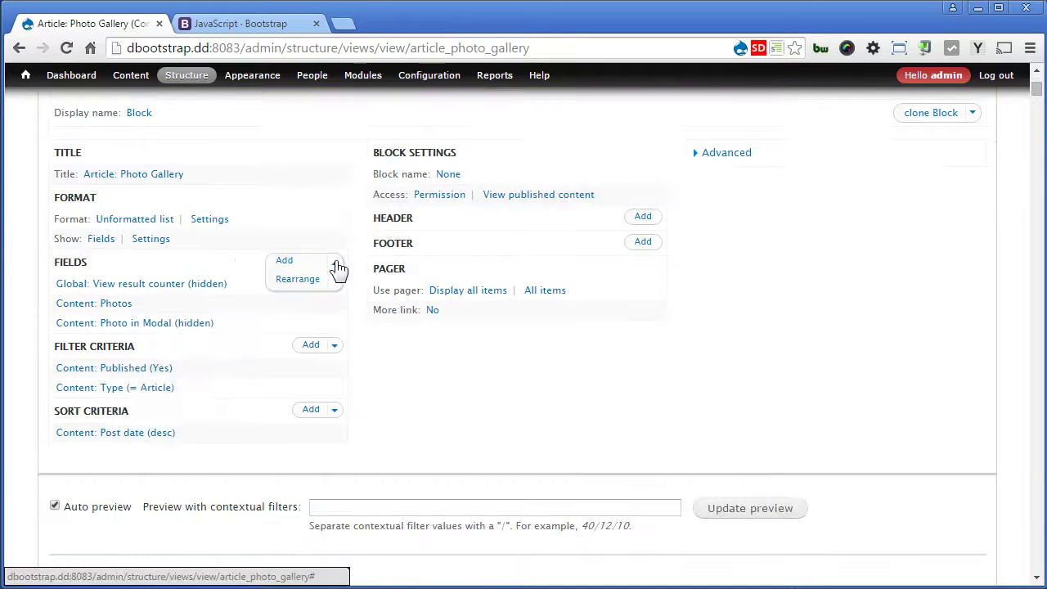
{"action": "left_click", "coordinate": [297, 279]}
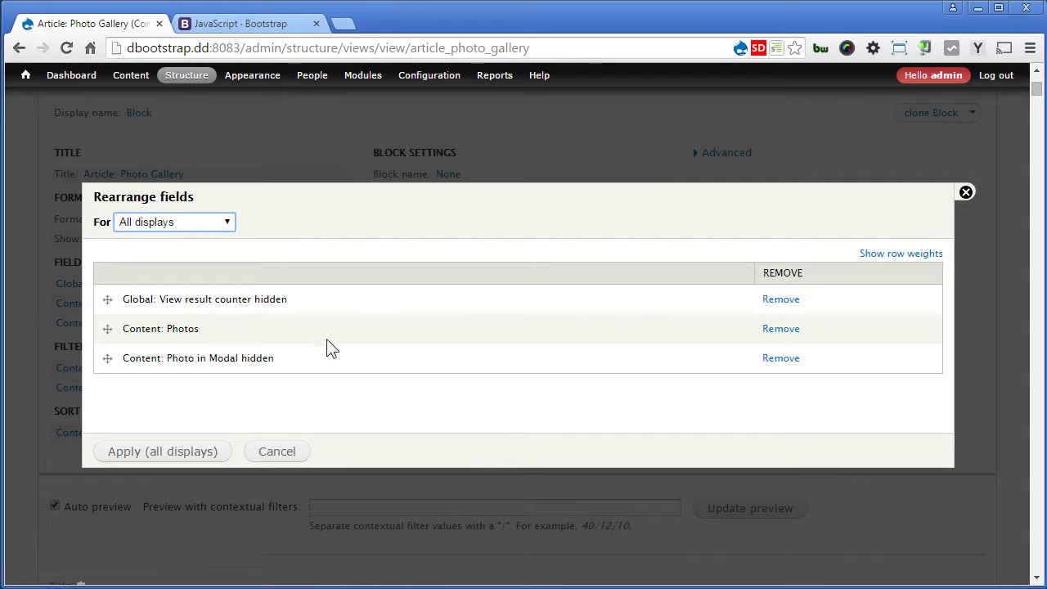
{"action": "left_click_drag", "start_coordinate": [109, 358], "coordinate": [106, 329]}
{"action": "left_click", "coordinate": [158, 454]}
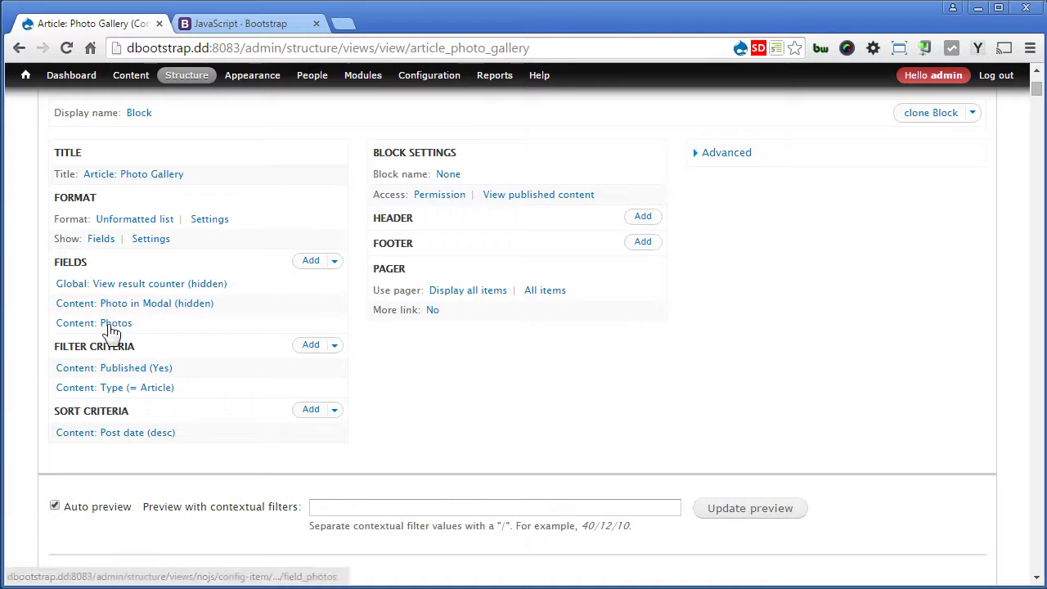
In the Content: Photos rewrite results, copy the [field_photos_1] replacement token
{"action": "left_click", "coordinate": [110, 326]}
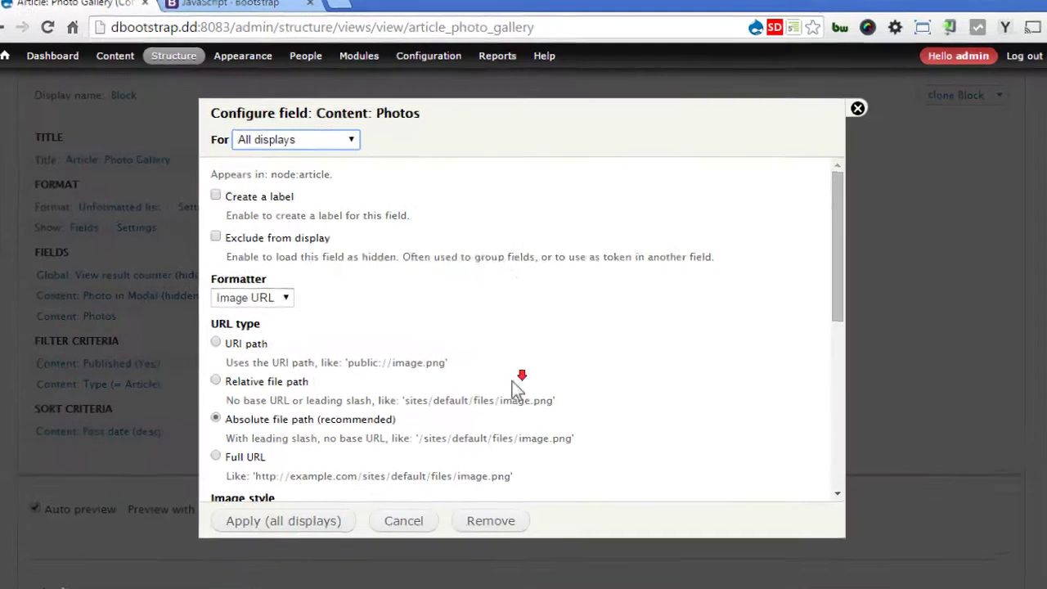
{"action": "scroll", "coordinate": [514, 385], "scroll_direction": "down", "scroll_amount": 5}
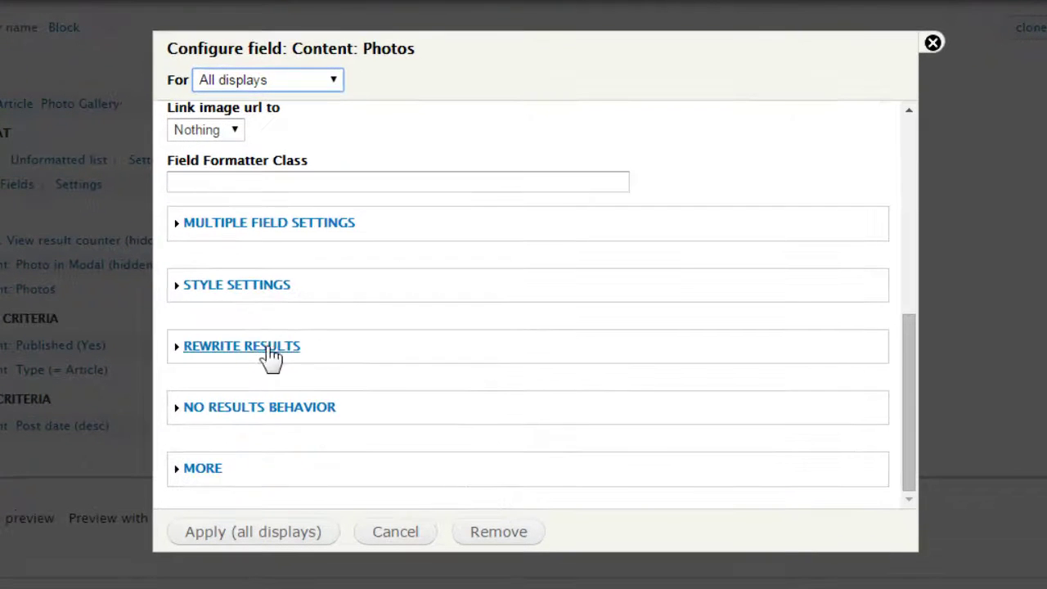
{"action": "left_click", "coordinate": [297, 372]}
{"action": "scroll", "coordinate": [474, 360], "scroll_direction": "down", "scroll_amount": 5}
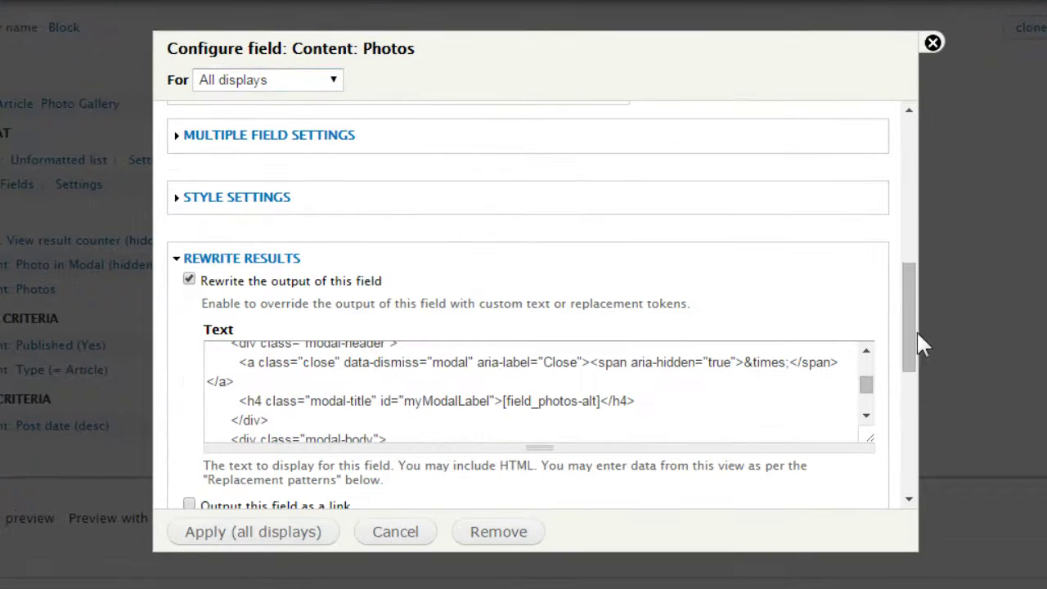
{"action": "left_click_drag", "start_coordinate": [910, 327], "coordinate": [904, 403]}
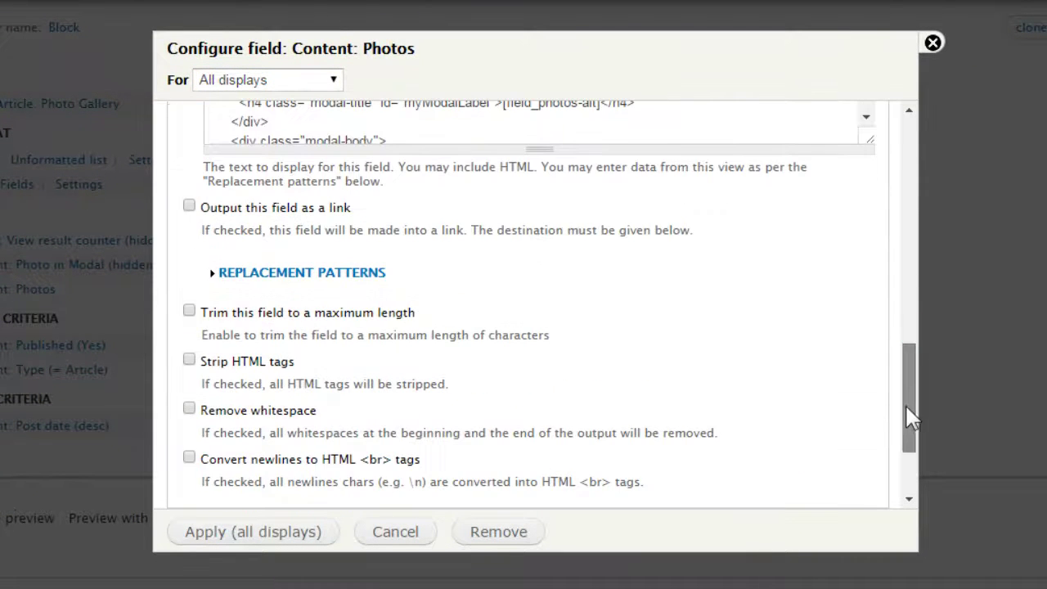
{"action": "left_click", "coordinate": [326, 271]}
{"action": "scroll", "coordinate": [564, 383], "scroll_direction": "down", "scroll_amount": 2}
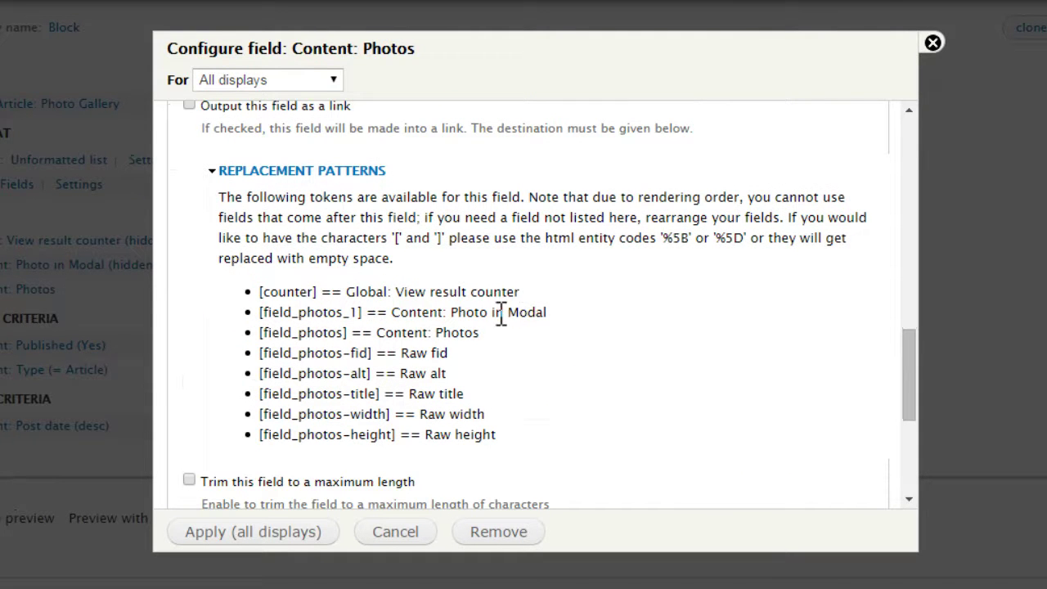
{"action": "left_click_drag", "start_coordinate": [360, 313], "coordinate": [227, 310]}
{"action": "key", "text": "ctrl+c"}
Replace the modal image's [field_photos] src with [field_photos_1] and apply the field
{"action": "scroll", "coordinate": [441, 309], "scroll_direction": "up", "scroll_amount": 6}
{"action": "left_click_drag", "start_coordinate": [532, 346], "coordinate": [546, 511]}
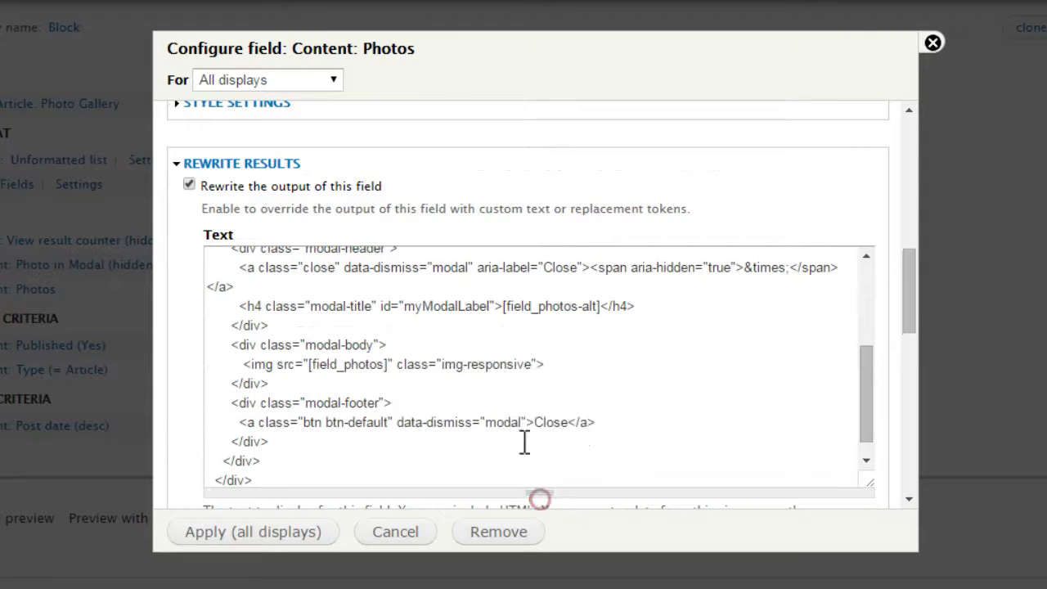
{"action": "scroll", "coordinate": [539, 404], "scroll_direction": "up", "scroll_amount": 2}
{"action": "scroll", "coordinate": [537, 404], "scroll_direction": "down", "scroll_amount": 2}
{"action": "left_click_drag", "start_coordinate": [389, 365], "coordinate": [310, 367]}
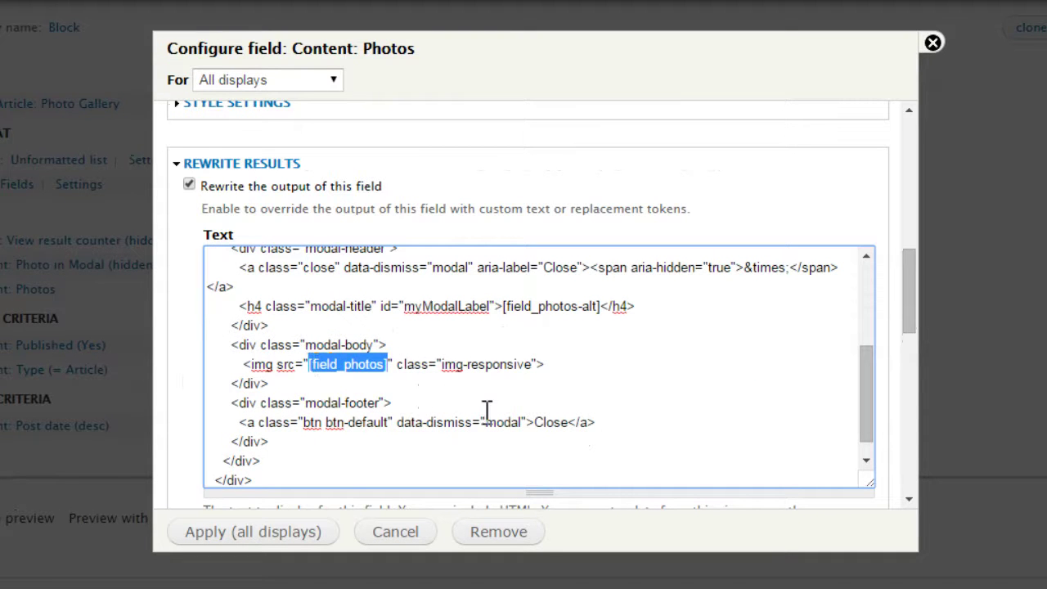
{"action": "key", "text": "ctrl+v"}
{"action": "left_click", "coordinate": [266, 530]}
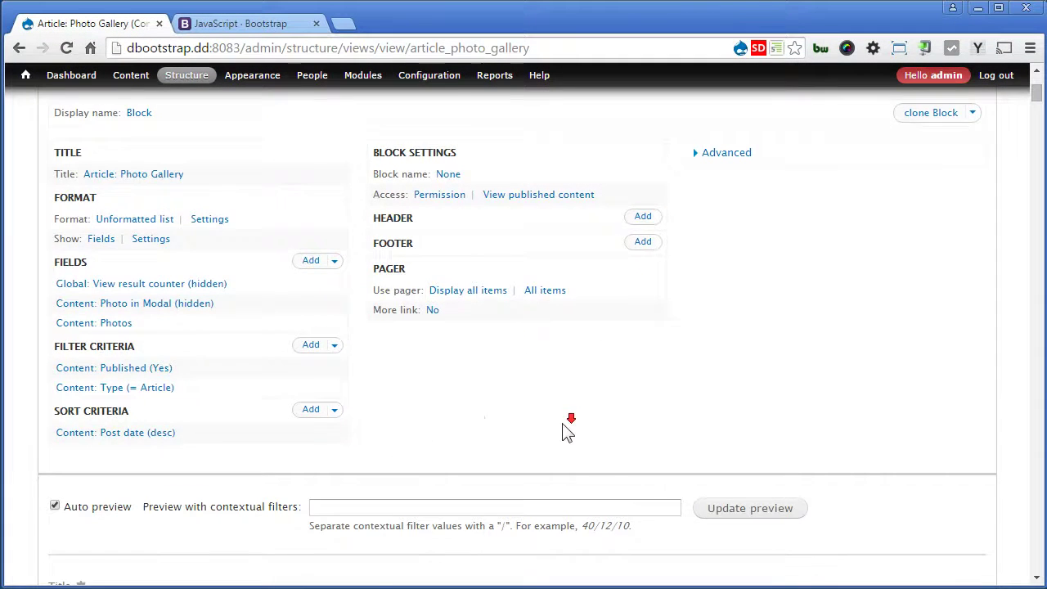
Scroll through the gallery preview's modal photos, then expand the Advanced settings
{"action": "scroll", "coordinate": [563, 432], "scroll_direction": "down", "scroll_amount": 4}
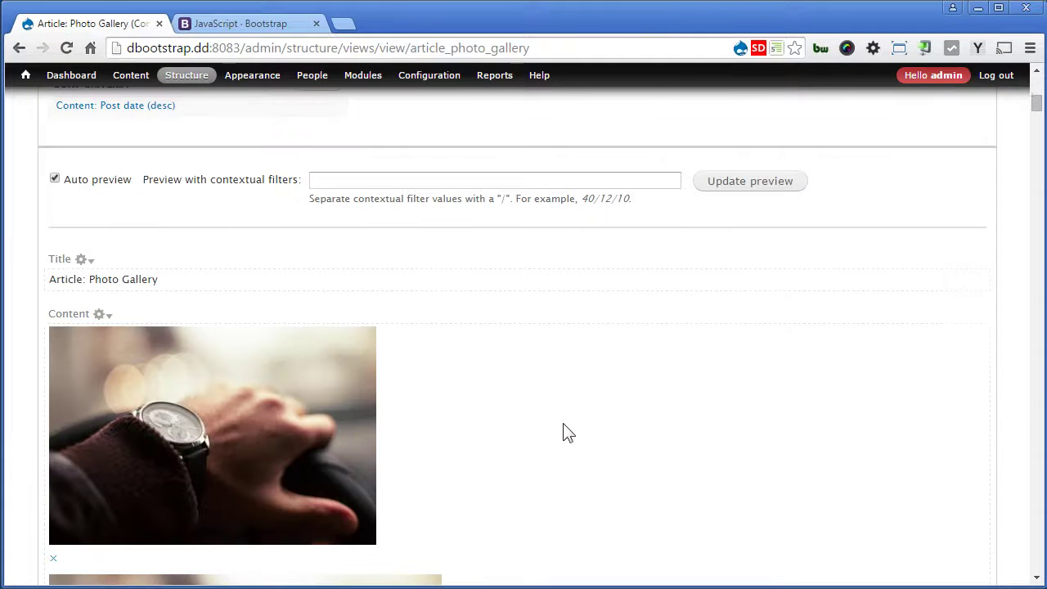
{"action": "scroll", "coordinate": [569, 431], "scroll_direction": "down", "scroll_amount": 2}
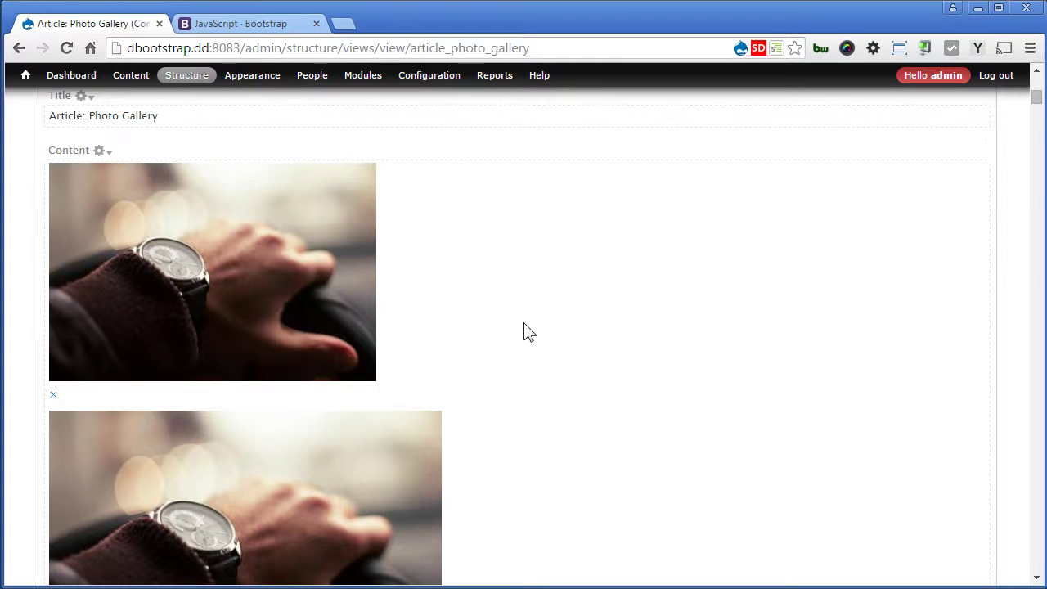
{"action": "scroll", "coordinate": [530, 330], "scroll_direction": "down", "scroll_amount": 3}
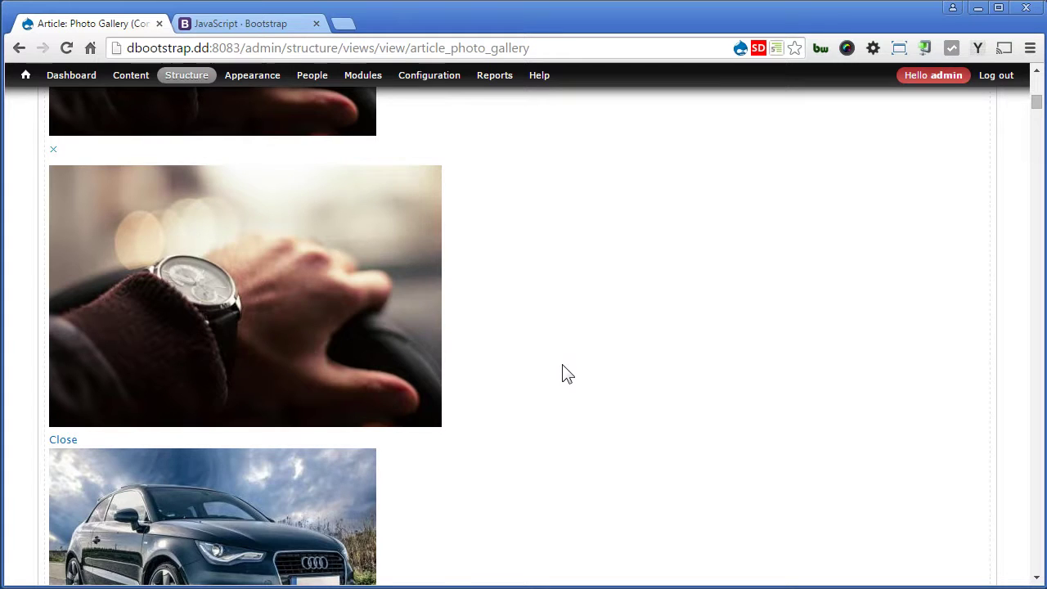
{"action": "scroll", "coordinate": [564, 370], "scroll_direction": "down", "scroll_amount": 6}
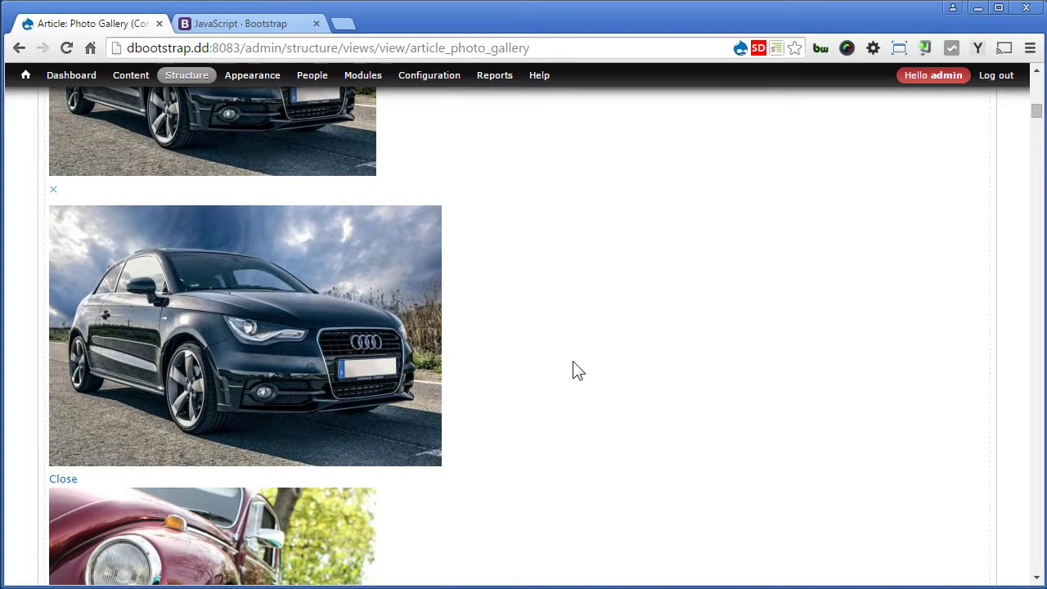
{"action": "left_click_drag", "start_coordinate": [1036, 114], "coordinate": [1035, 80]}
{"action": "left_click", "coordinate": [727, 397]}
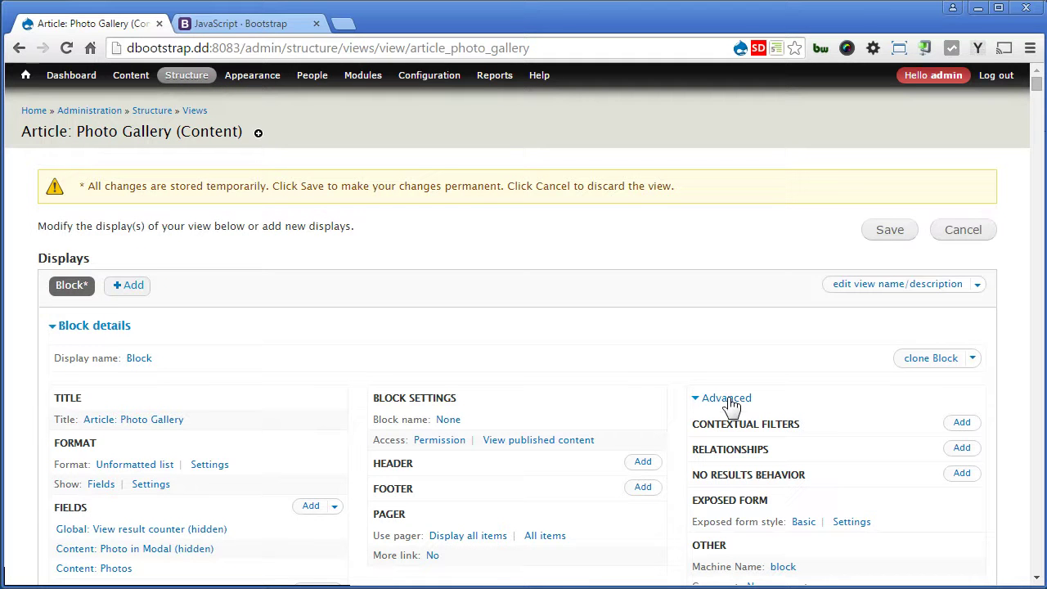
Add a Content: Nid contextual filter that defaults to the Content ID from URL
{"action": "left_click", "coordinate": [962, 422]}
{"action": "left_click", "coordinate": [363, 212]}
{"action": "type", "text": "nid"}
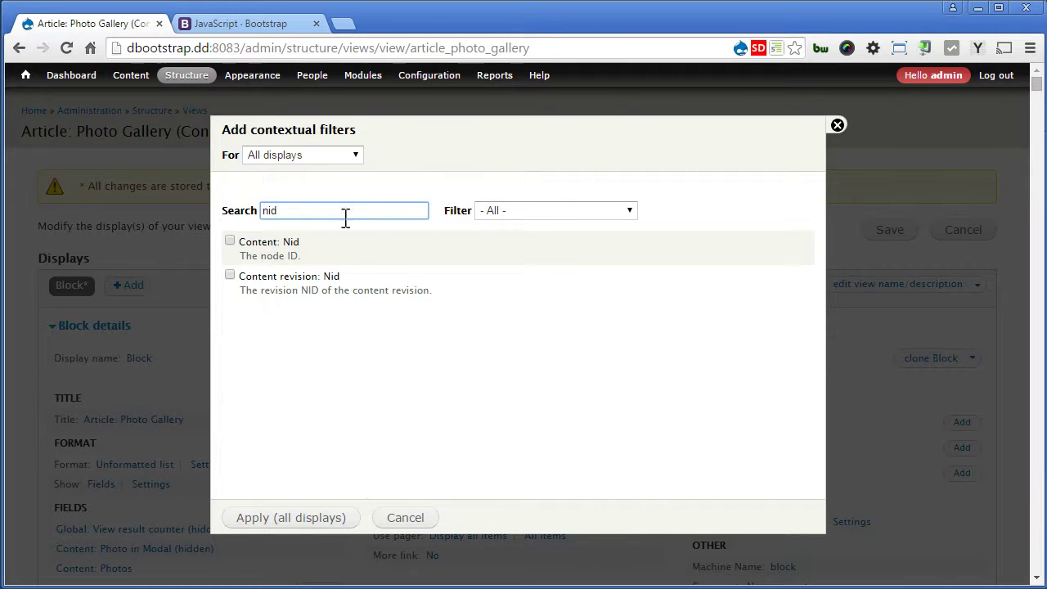
{"action": "left_click", "coordinate": [292, 243]}
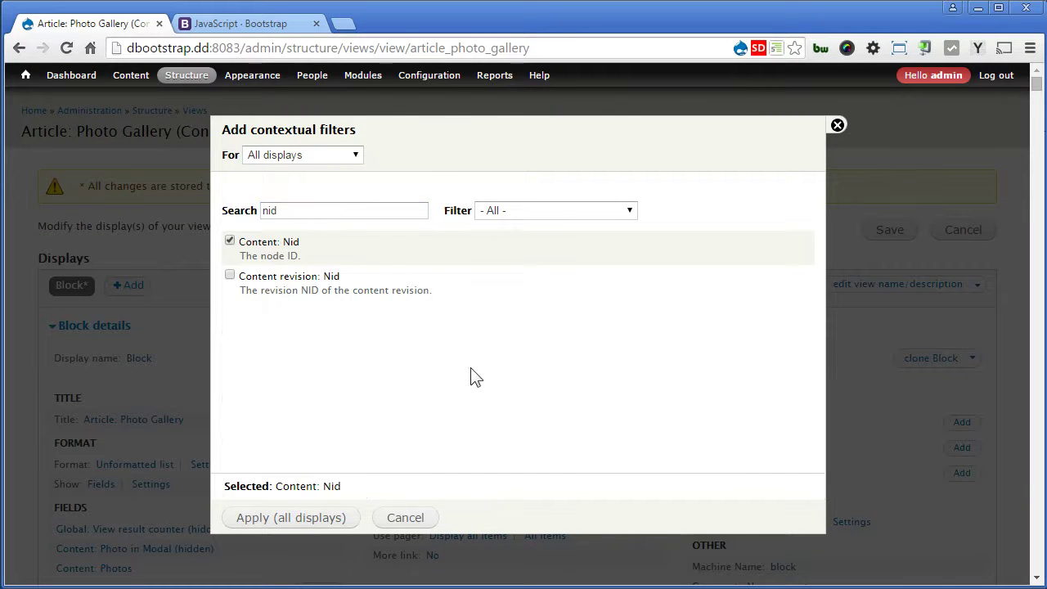
{"action": "left_click", "coordinate": [275, 520]}
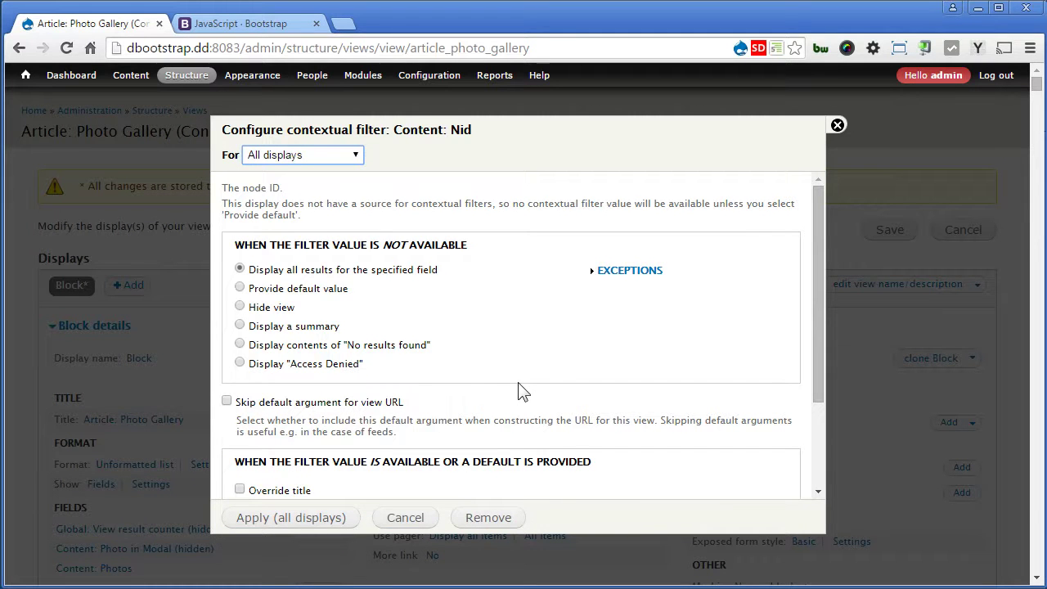
{"action": "left_click", "coordinate": [319, 293]}
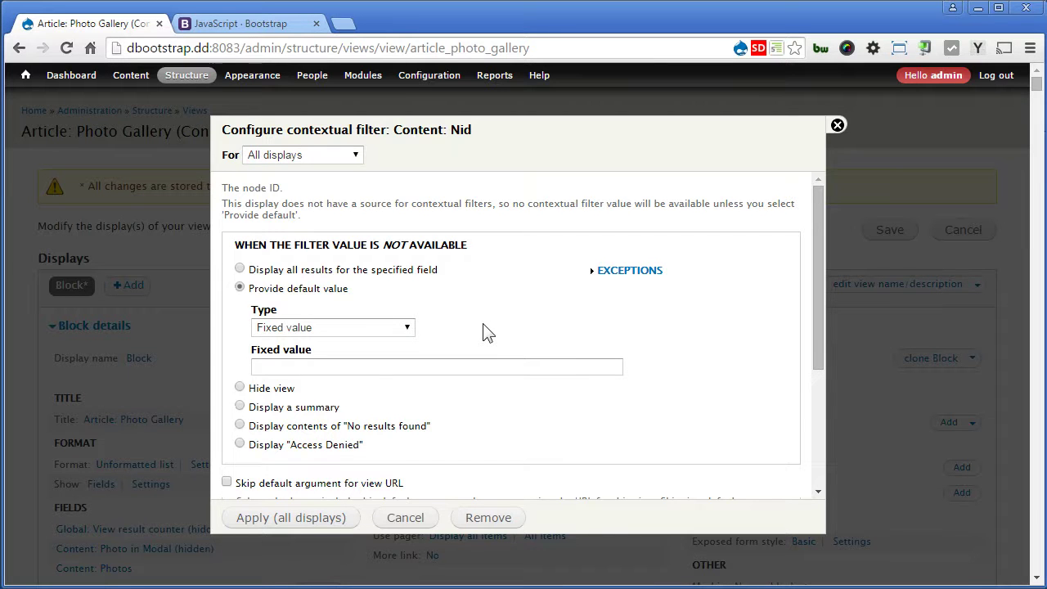
{"action": "left_click", "coordinate": [399, 327]}
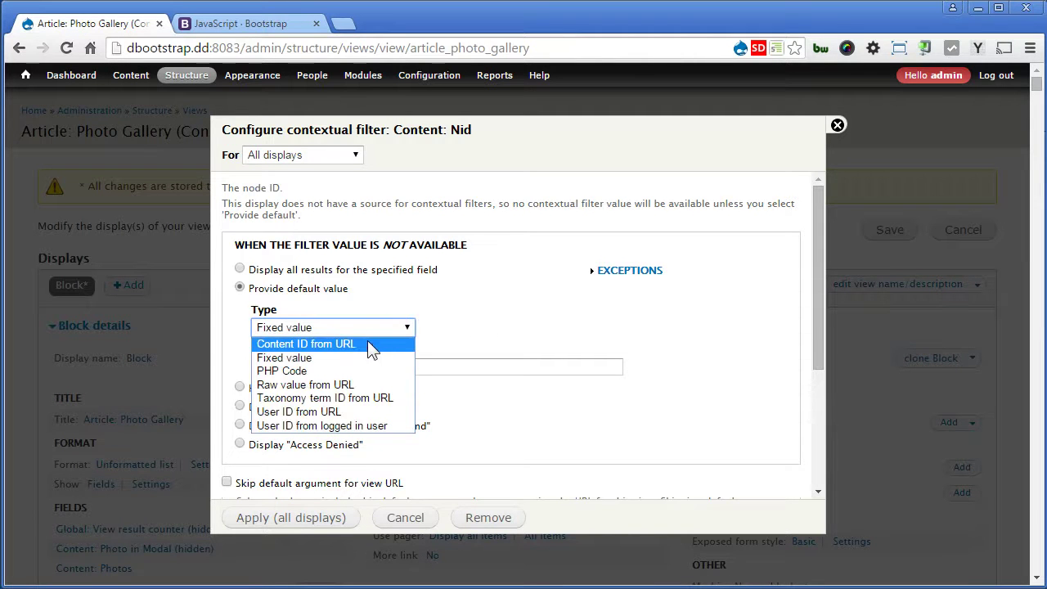
{"action": "left_click", "coordinate": [367, 344]}
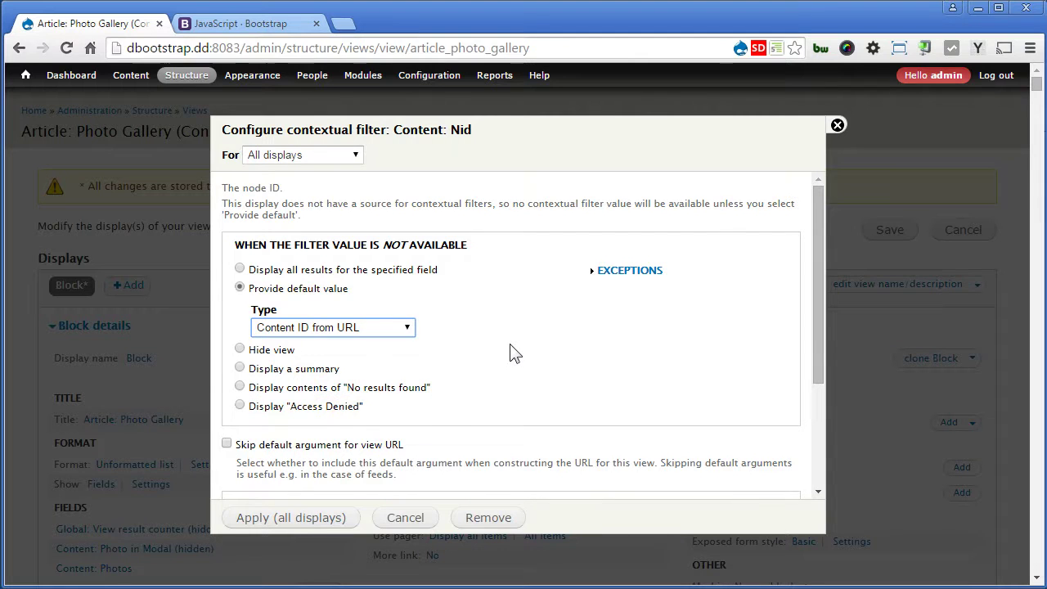
{"action": "left_click", "coordinate": [282, 519]}
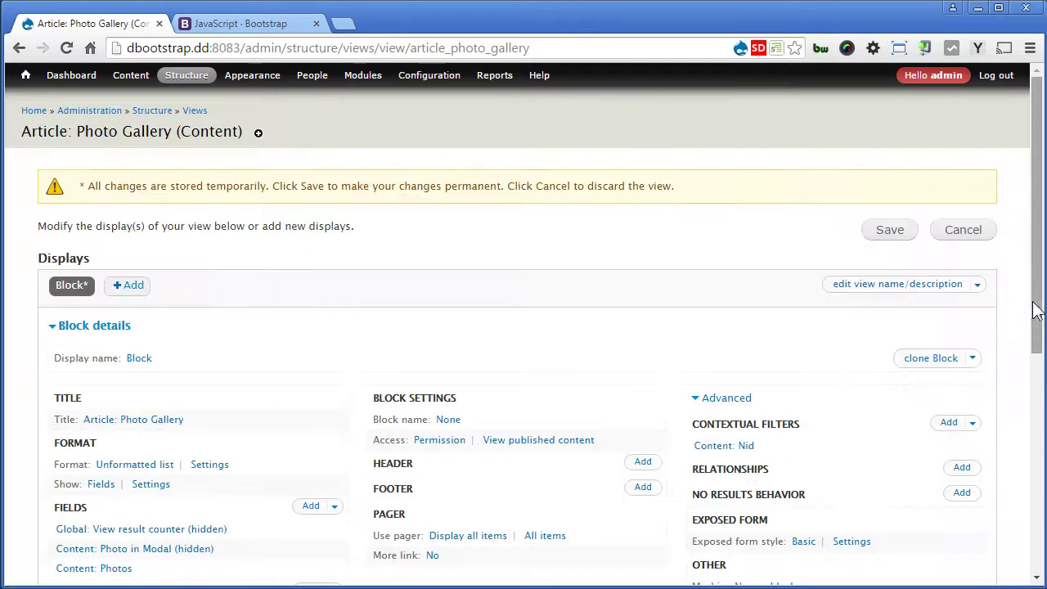
Preview the gallery with contextual filter value 10, check the results, and save the view
{"action": "scroll", "coordinate": [1035, 311], "scroll_direction": "down", "scroll_amount": 5}
{"action": "left_click", "coordinate": [549, 488]}
{"action": "type", "text": "10"}
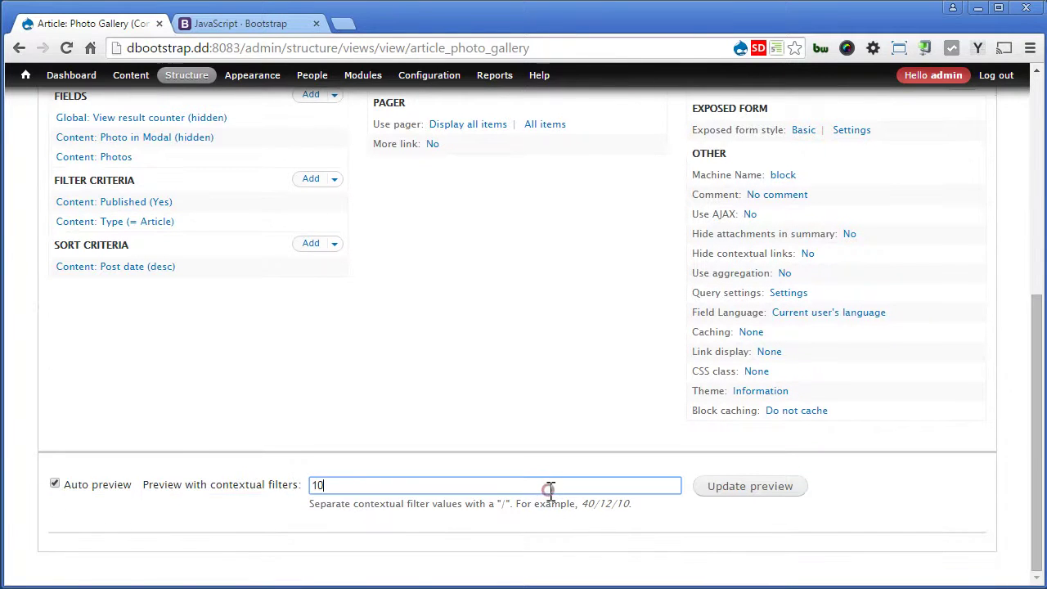
{"action": "left_click", "coordinate": [778, 489]}
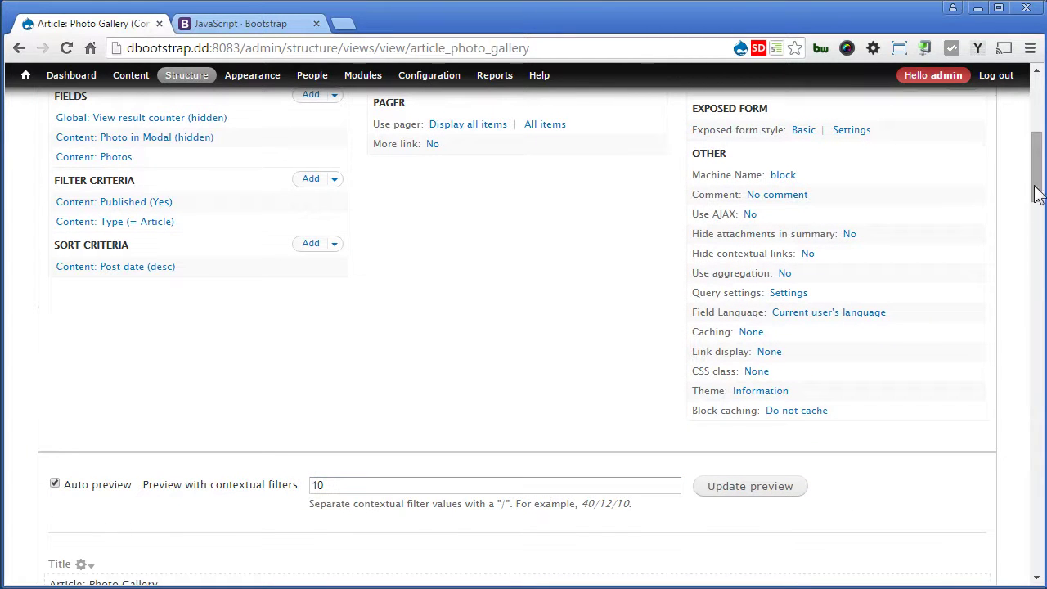
{"action": "scroll", "coordinate": [1037, 270], "scroll_direction": "down", "scroll_amount": 10}
{"action": "left_click_drag", "start_coordinate": [1040, 304], "coordinate": [1031, 556]}
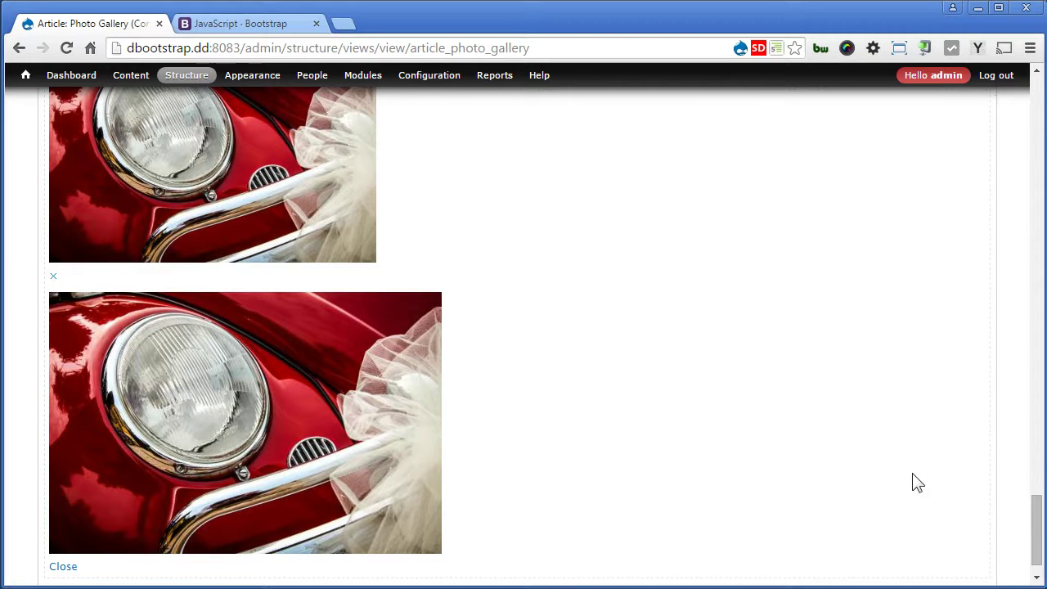
{"action": "left_click_drag", "start_coordinate": [1043, 515], "coordinate": [1032, 106]}
{"action": "left_click", "coordinate": [883, 231]}
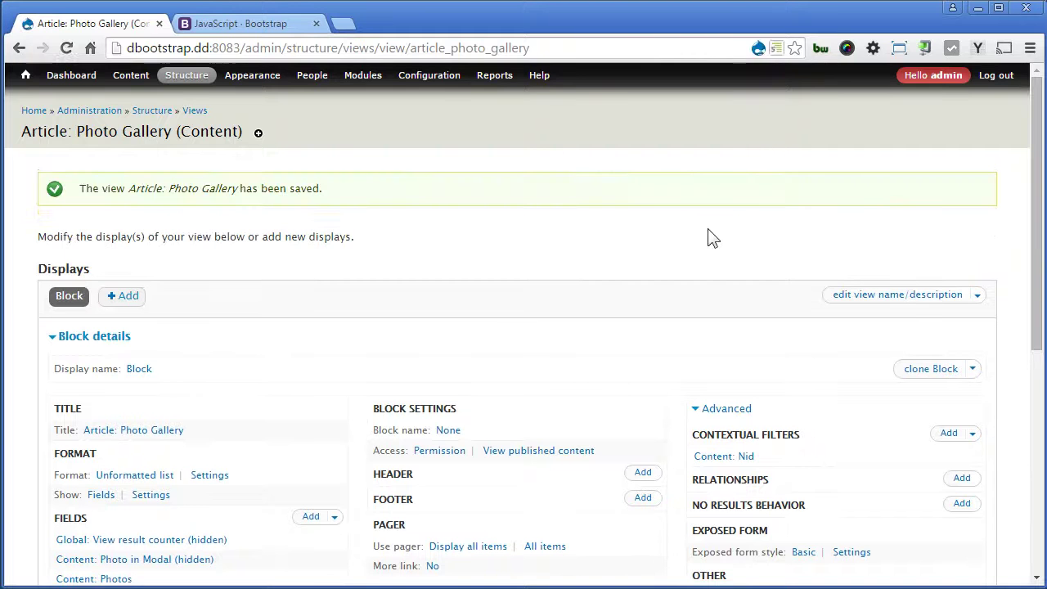
Go to Article's Manage display via Structure > Content types and show the Custom fields tab
{"action": "mouse_move", "coordinate": [179, 75]}
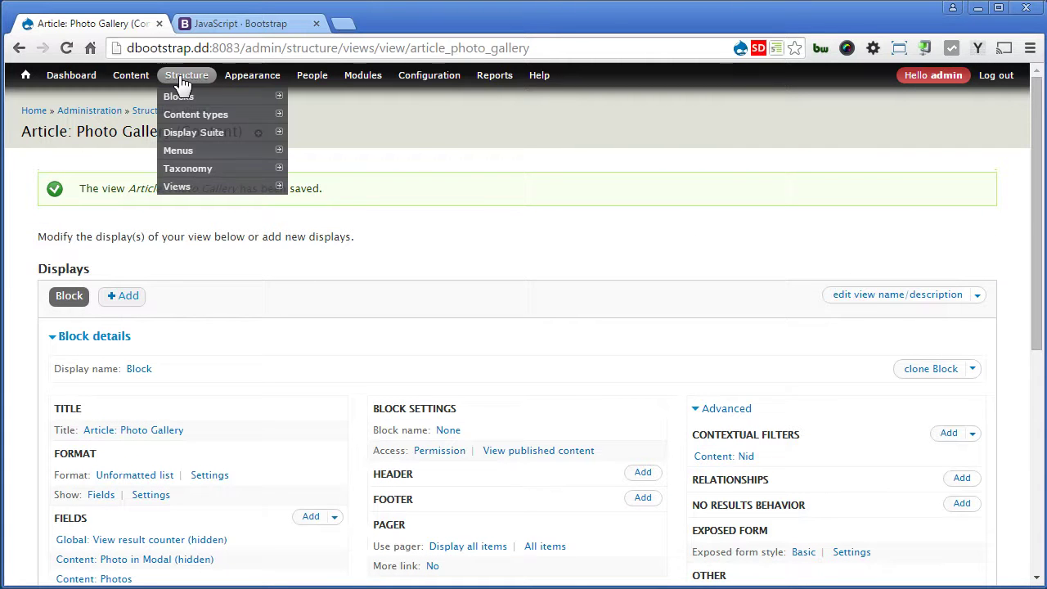
{"action": "mouse_move", "coordinate": [190, 116]}
{"action": "mouse_move", "coordinate": [308, 139]}
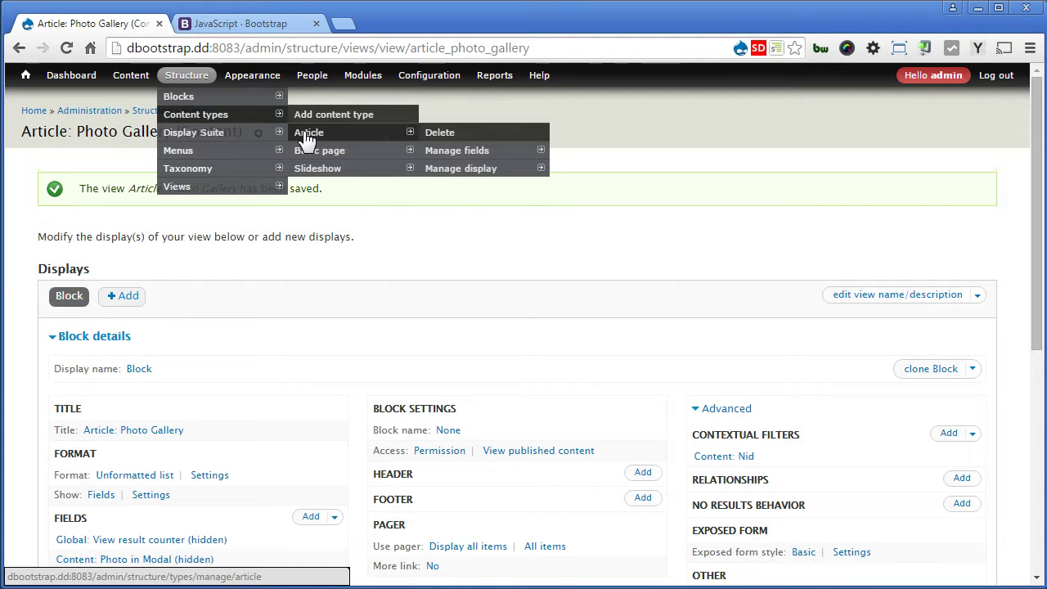
{"action": "left_click", "coordinate": [461, 171]}
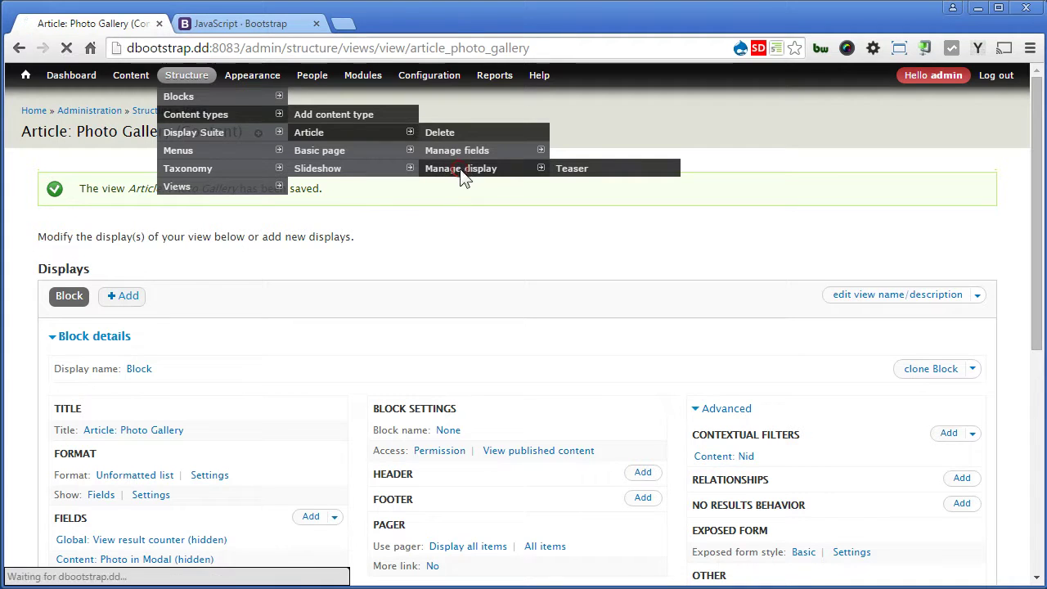
{"action": "scroll", "coordinate": [570, 268], "scroll_direction": "down", "scroll_amount": 10}
{"action": "scroll", "coordinate": [575, 278], "scroll_direction": "down", "scroll_amount": 3}
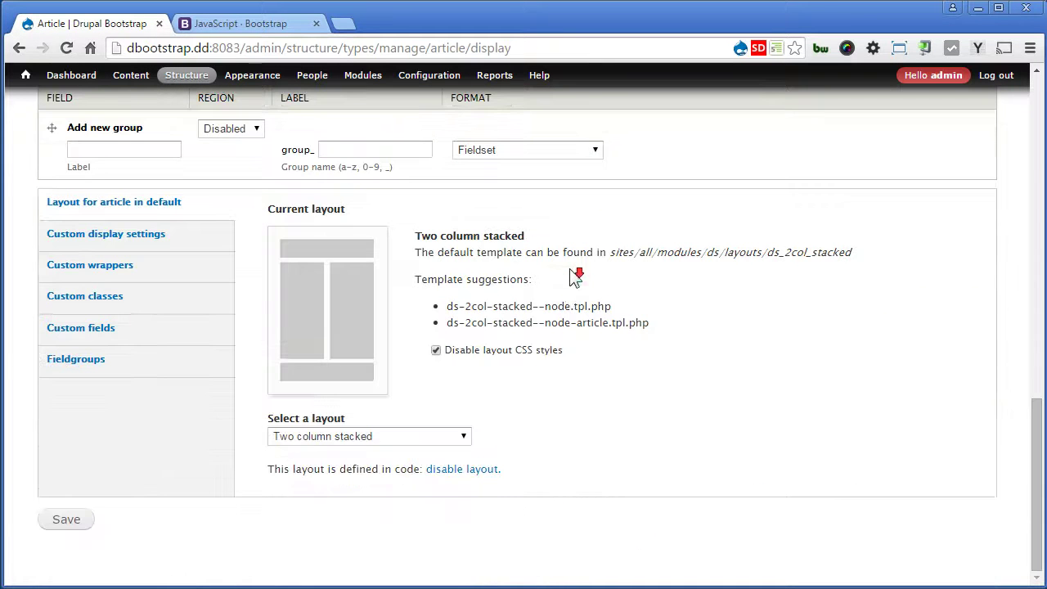
{"action": "left_click", "coordinate": [170, 330]}
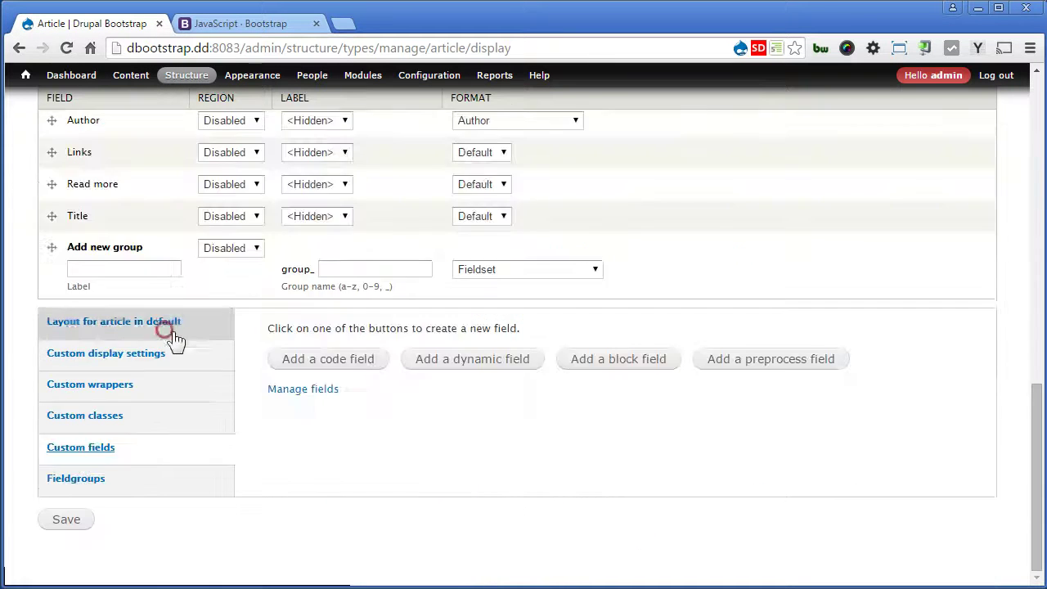
Start a new block field labelled 'Photo Gallery: Modal' and make it available for nodes
{"action": "left_click", "coordinate": [622, 363]}
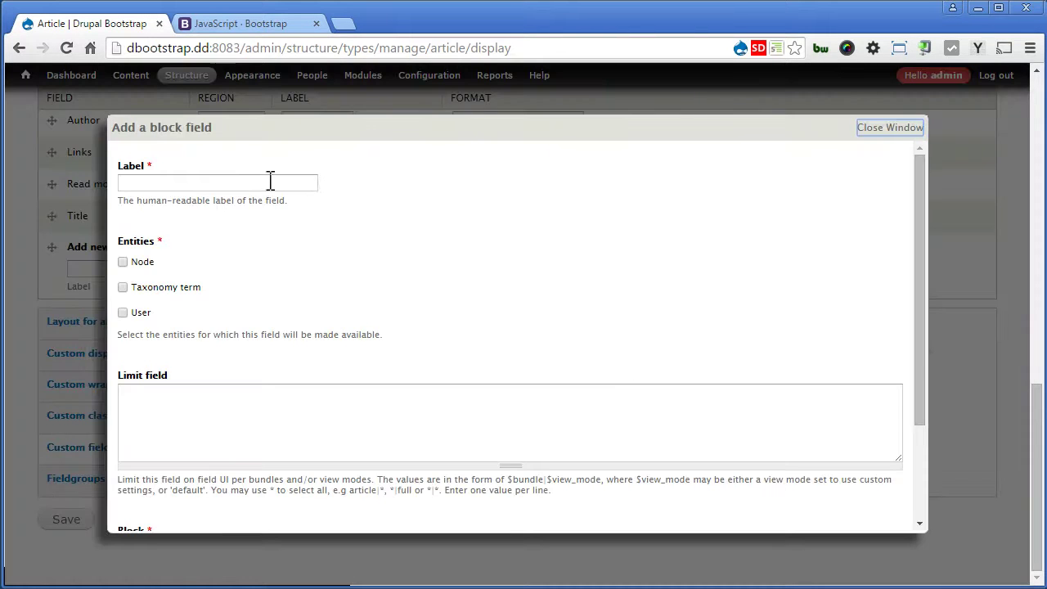
{"action": "left_click", "coordinate": [269, 180]}
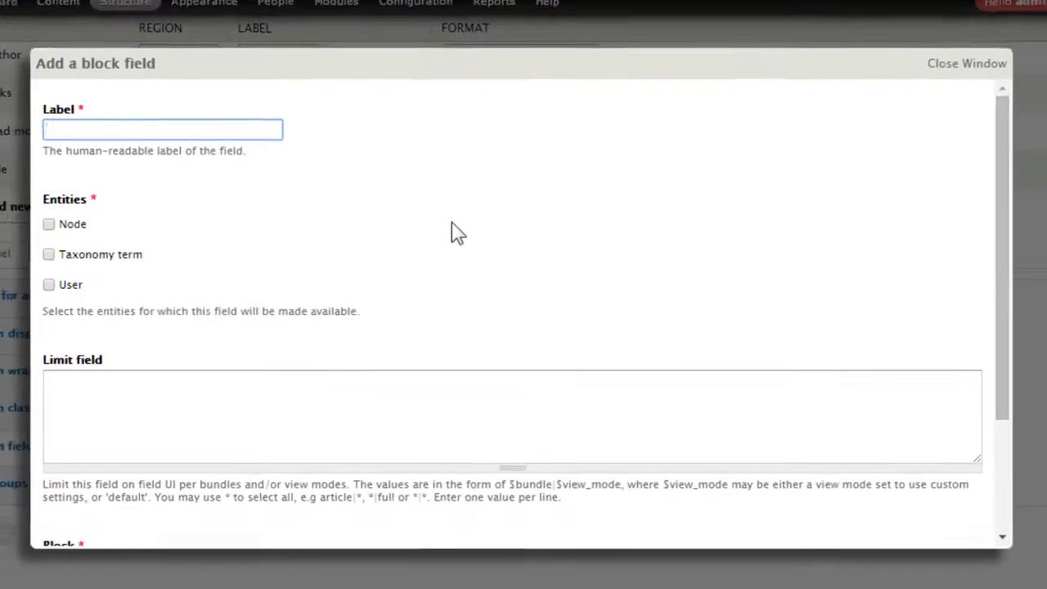
{"action": "type", "text": "P"}
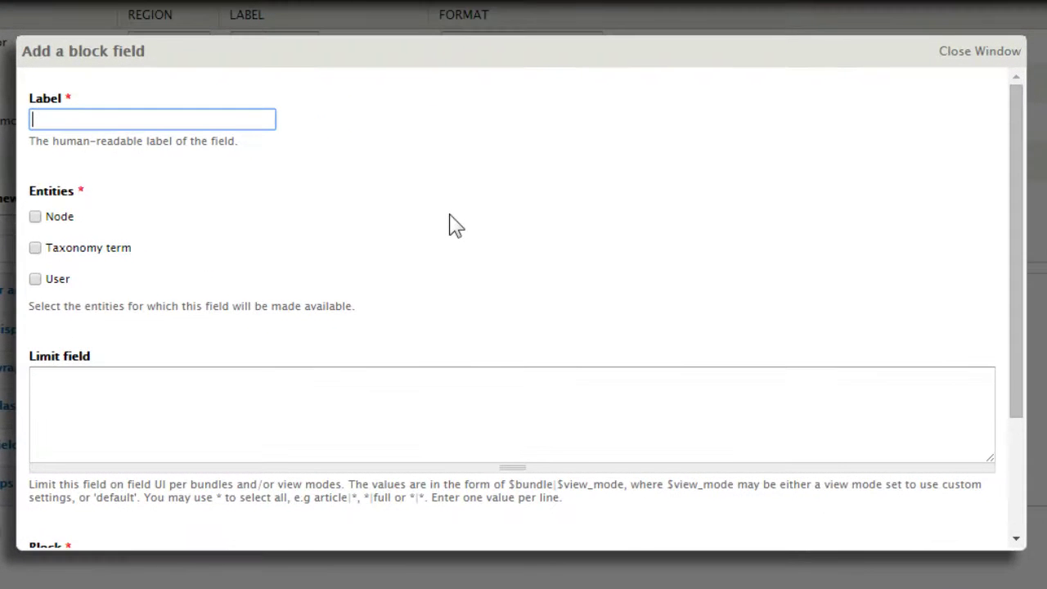
{"action": "type", "text": "hoto Gallery: Modal"}
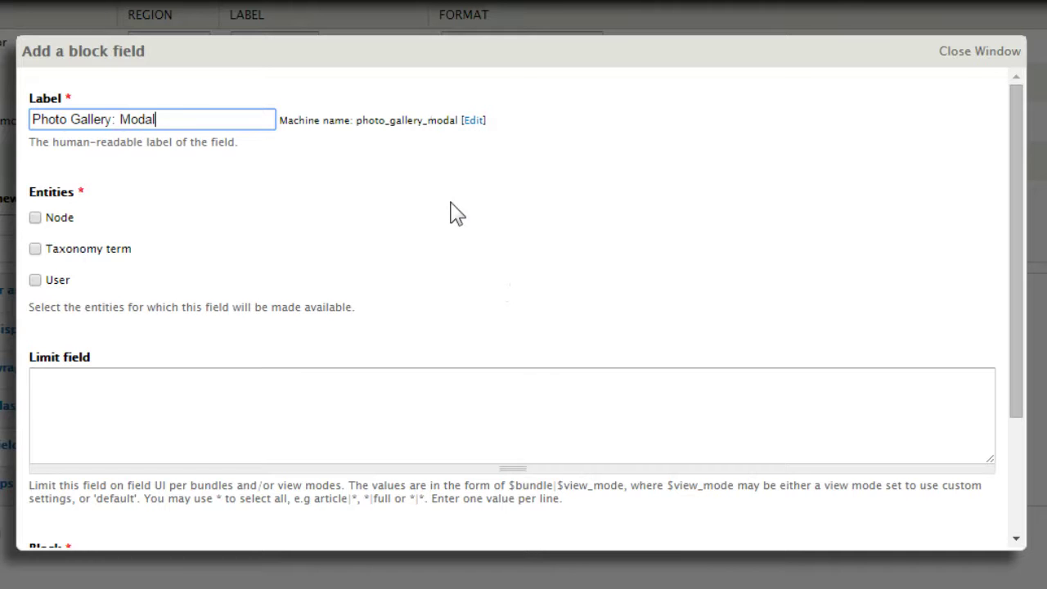
{"action": "left_click", "coordinate": [50, 219]}
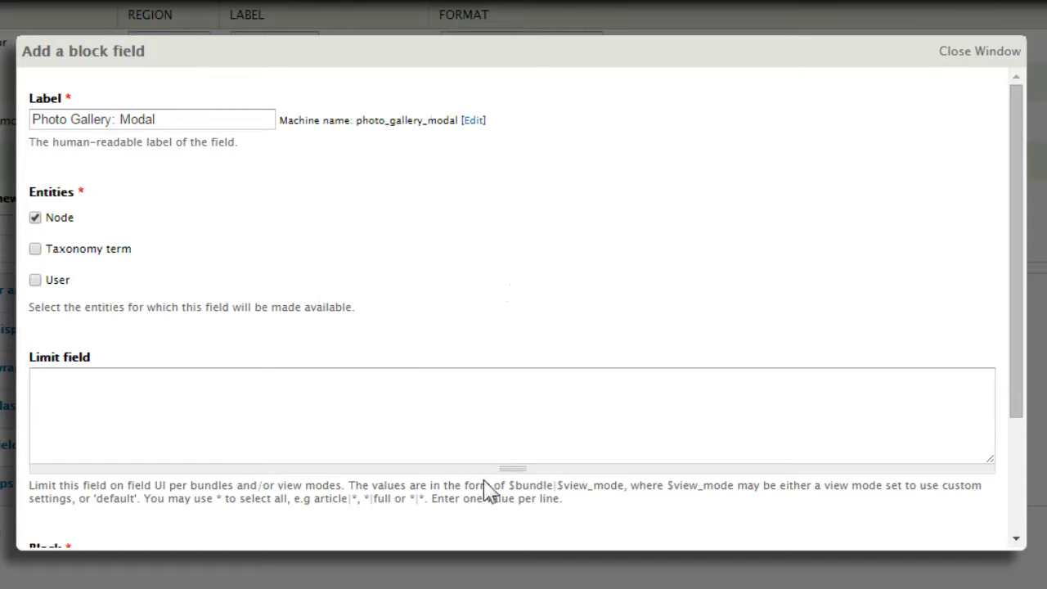
Limit the field to article|default
{"action": "left_click_drag", "start_coordinate": [509, 485], "coordinate": [625, 485]}
{"action": "key", "text": "ctrl+c"}
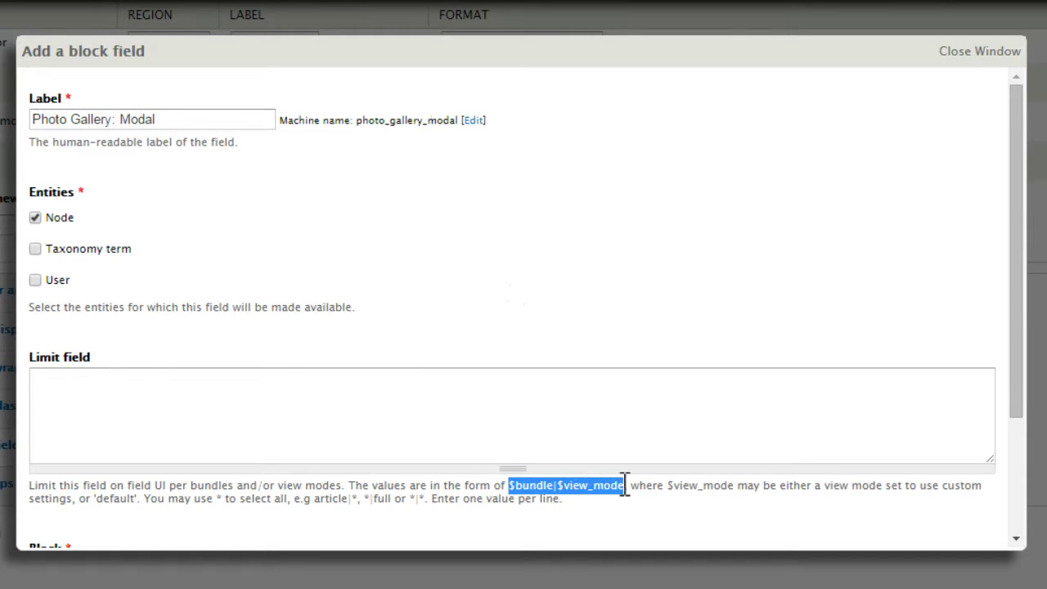
{"action": "left_click", "coordinate": [404, 414]}
{"action": "key", "text": "ctrl+v"}
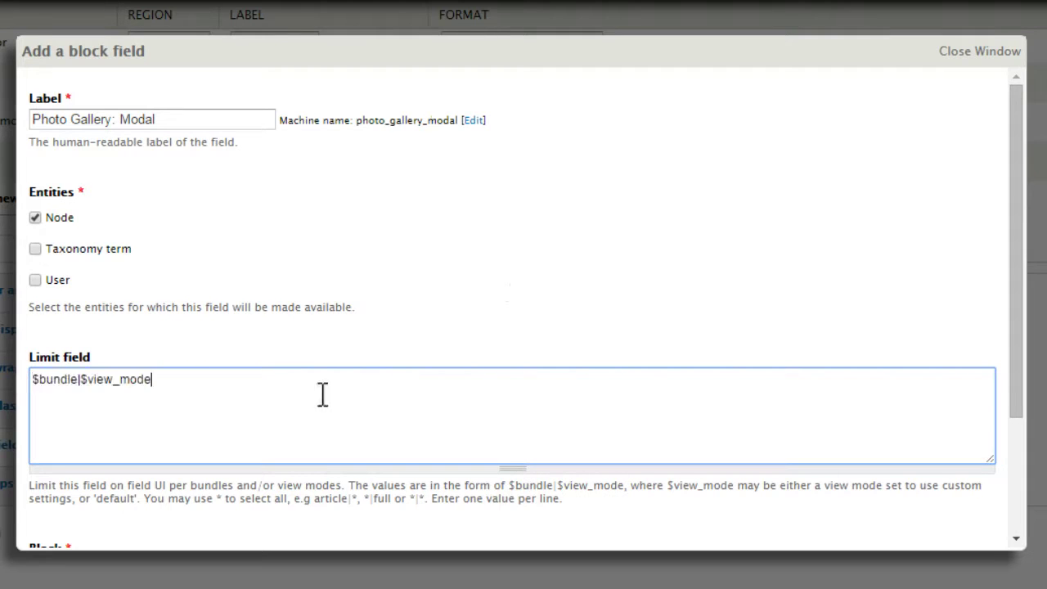
{"action": "double_click", "coordinate": [75, 380]}
{"action": "type", "text": "article"}
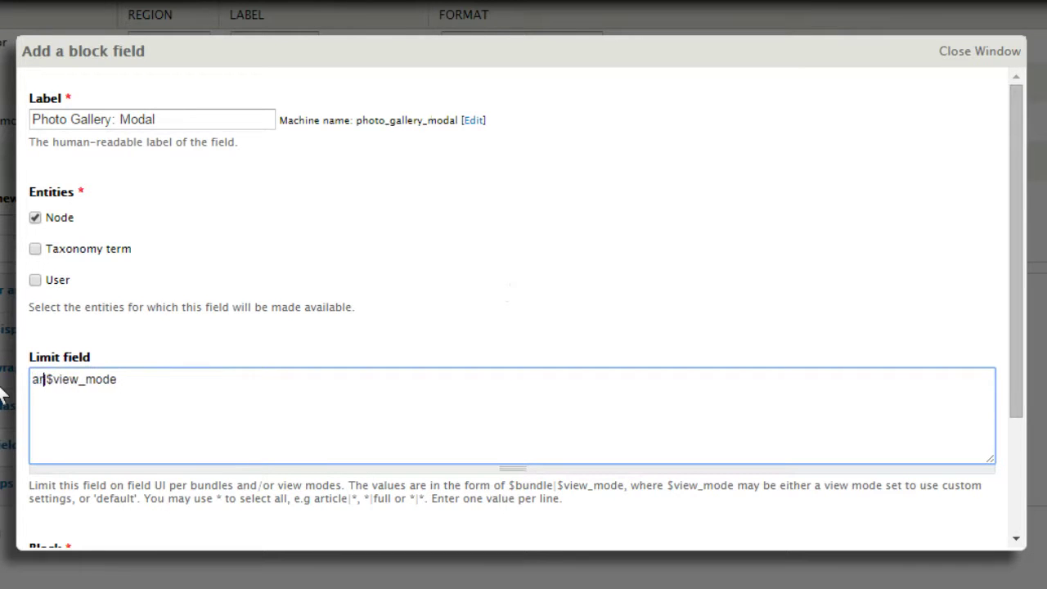
{"action": "key", "text": "shift+End"}
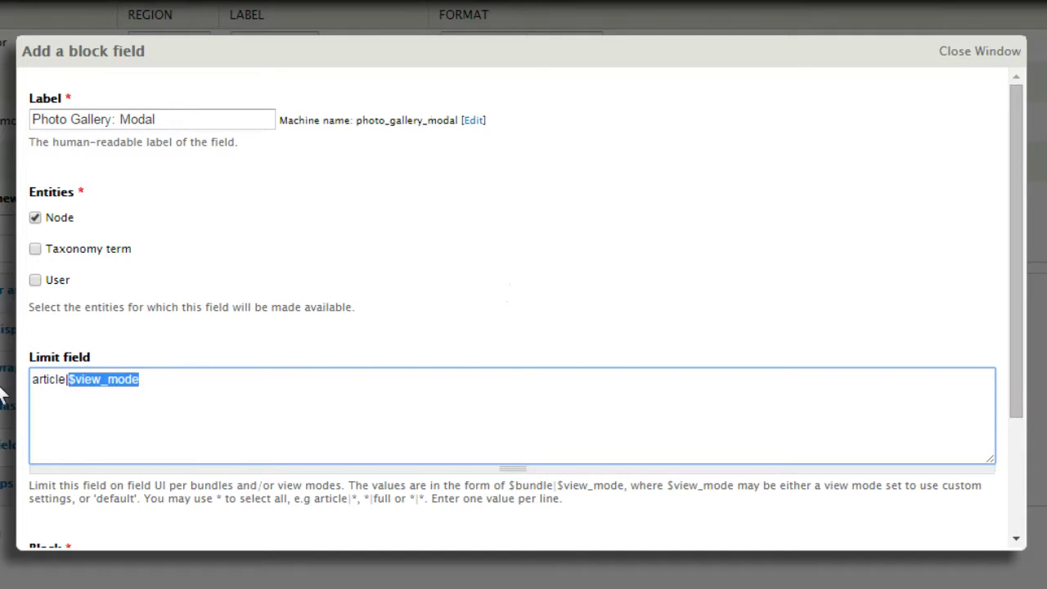
{"action": "type", "text": "default"}
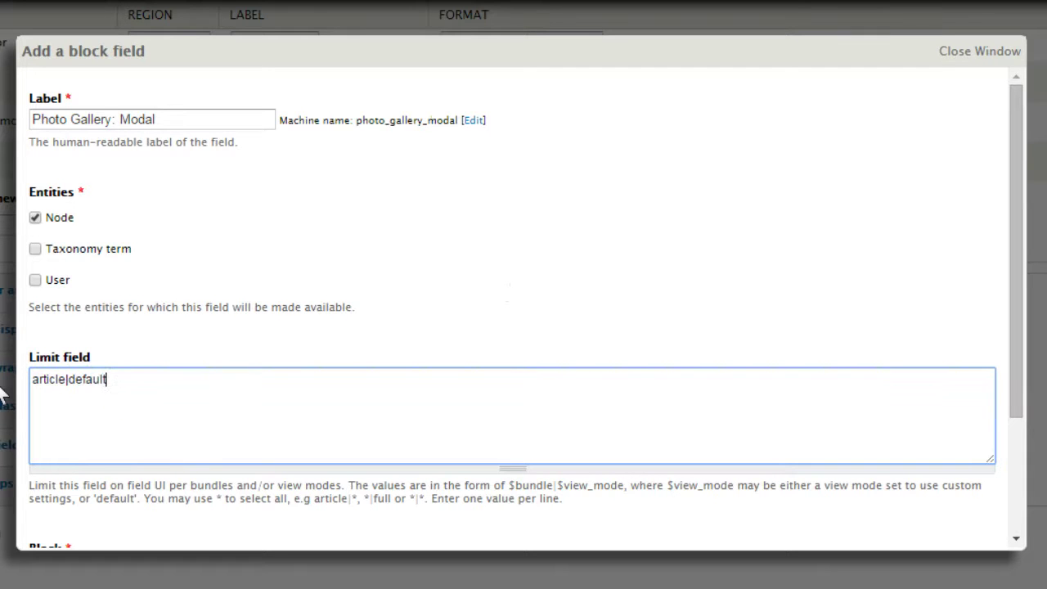
Embed the View: Article: Photo Gallery block and save the field
{"action": "scroll", "coordinate": [229, 351], "scroll_direction": "down", "scroll_amount": 3}
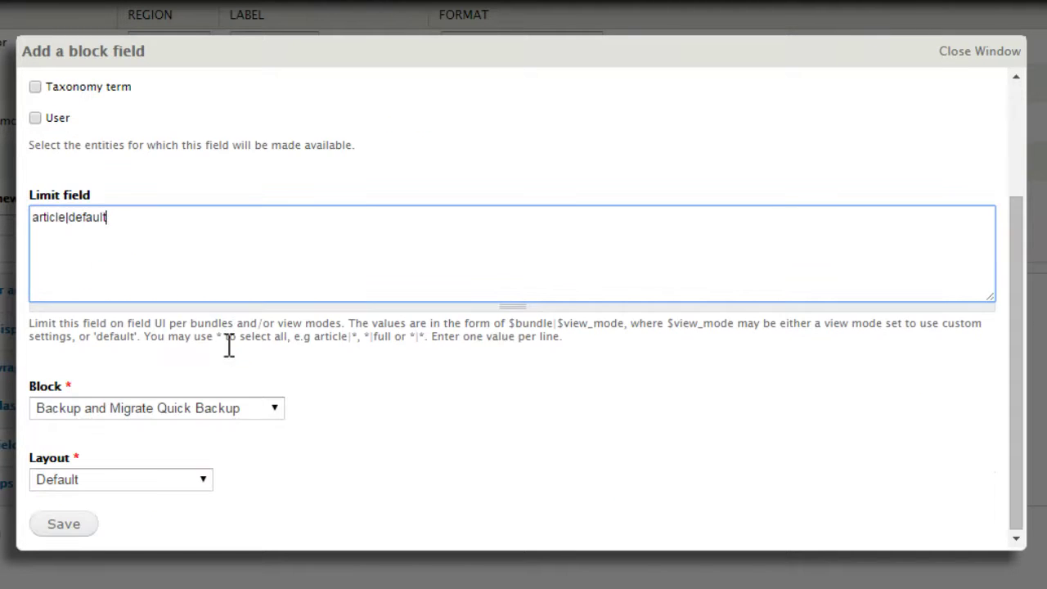
{"action": "left_click", "coordinate": [274, 409]}
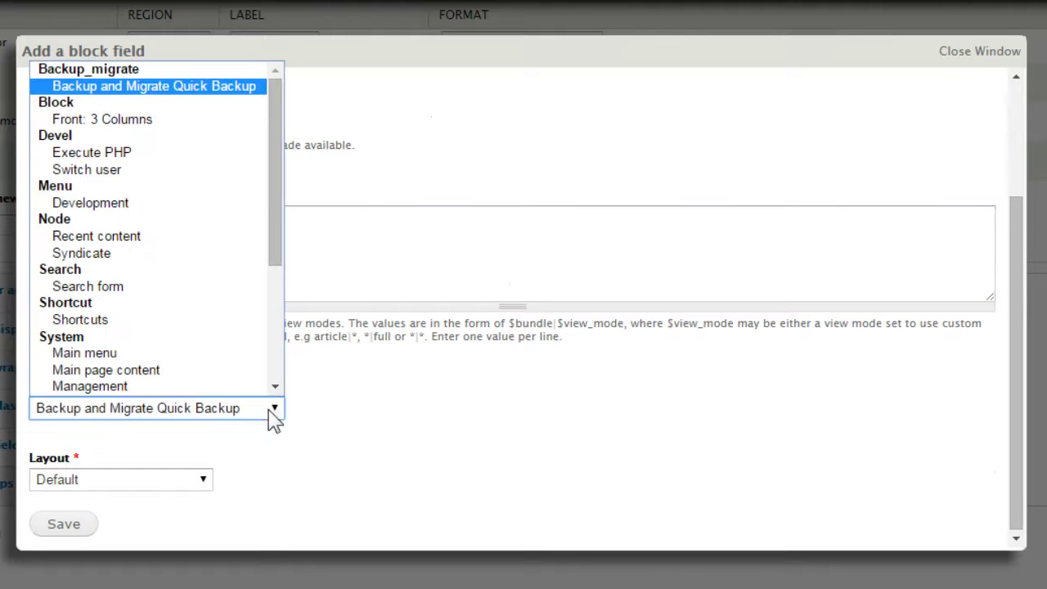
{"action": "left_click_drag", "start_coordinate": [281, 217], "coordinate": [280, 360]}
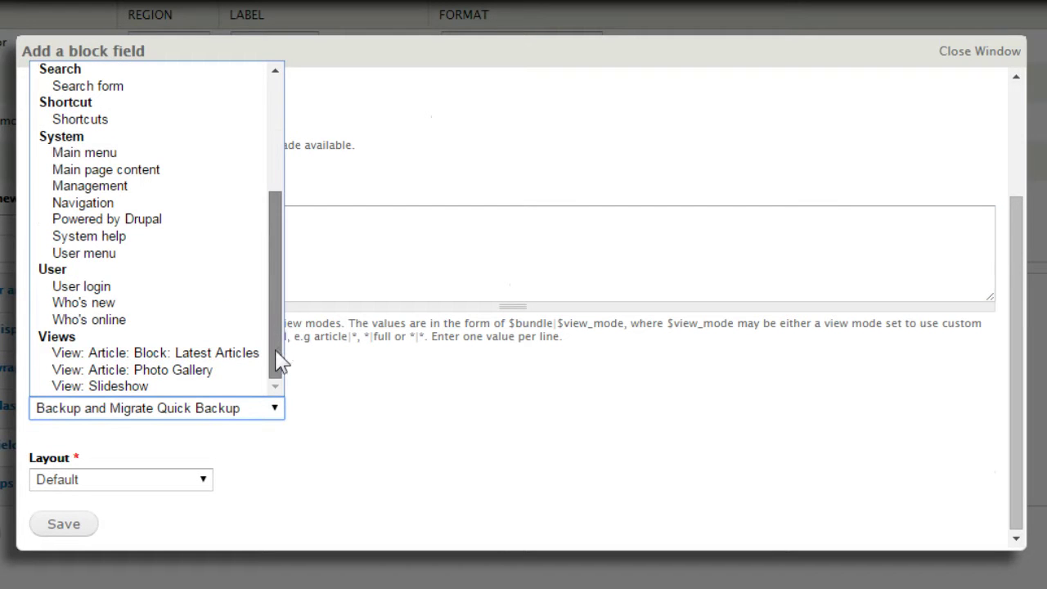
{"action": "left_click", "coordinate": [193, 370]}
{"action": "left_click", "coordinate": [76, 521]}
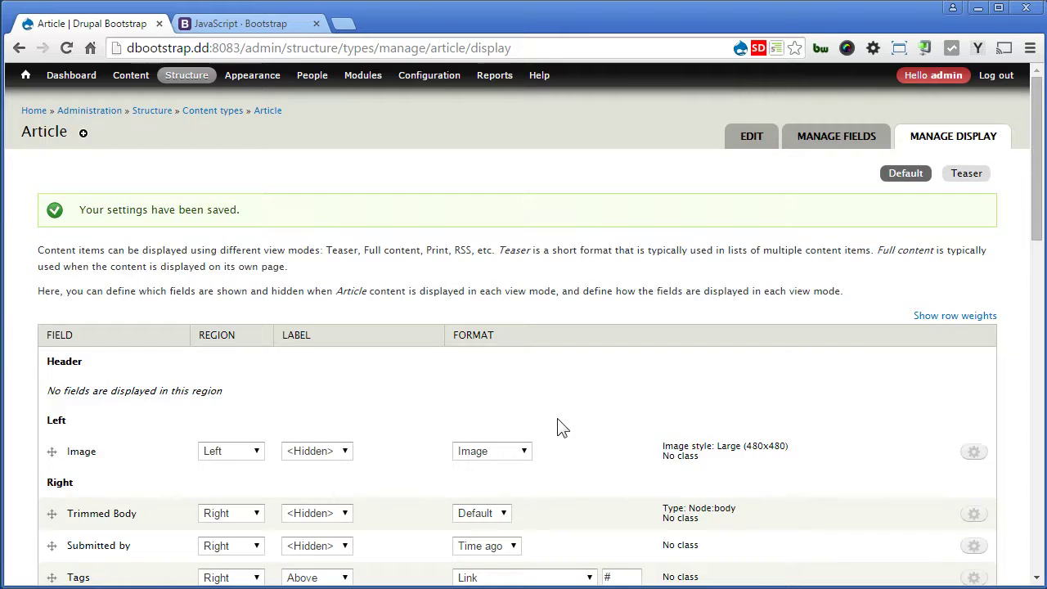
Put Photo Gallery: Modal in the Footer region, nested inside the Photo Gallery group
{"action": "scroll", "coordinate": [562, 427], "scroll_direction": "down", "scroll_amount": 15}
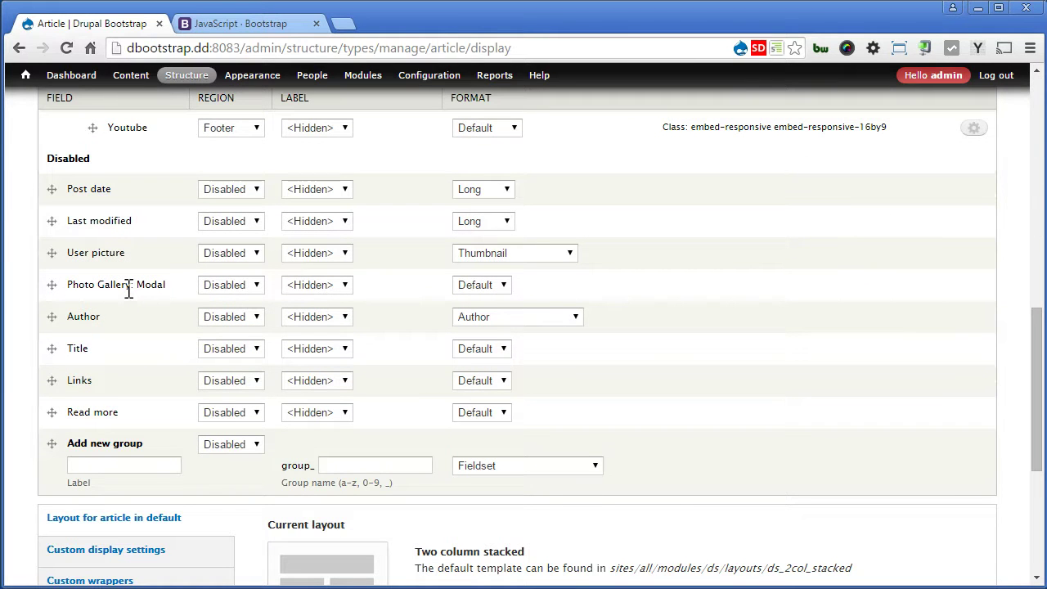
{"action": "left_click", "coordinate": [221, 287]}
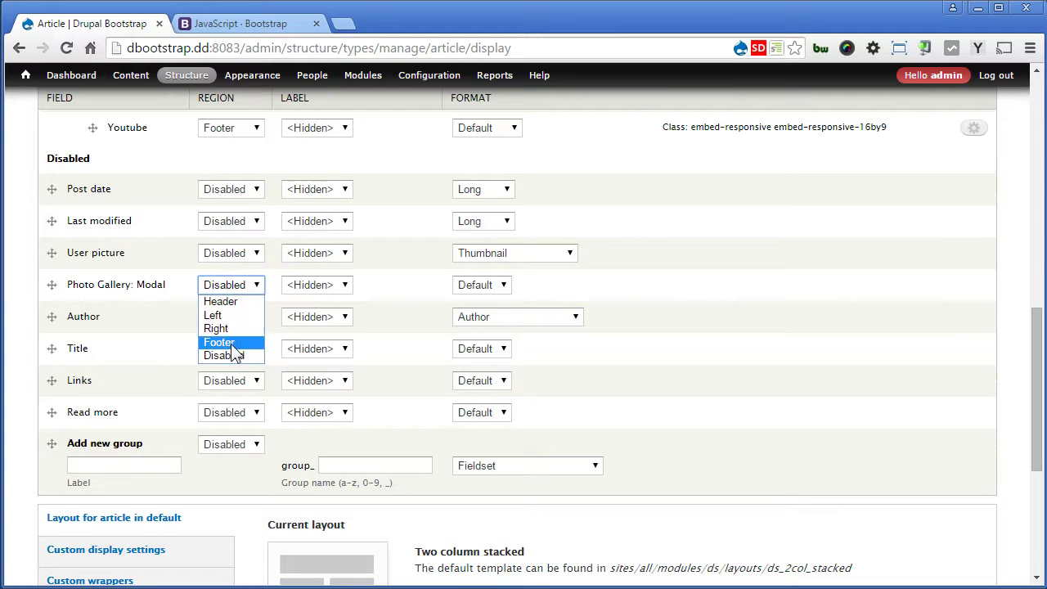
{"action": "left_click", "coordinate": [231, 342]}
{"action": "scroll", "coordinate": [139, 348], "scroll_direction": "up", "scroll_amount": 4}
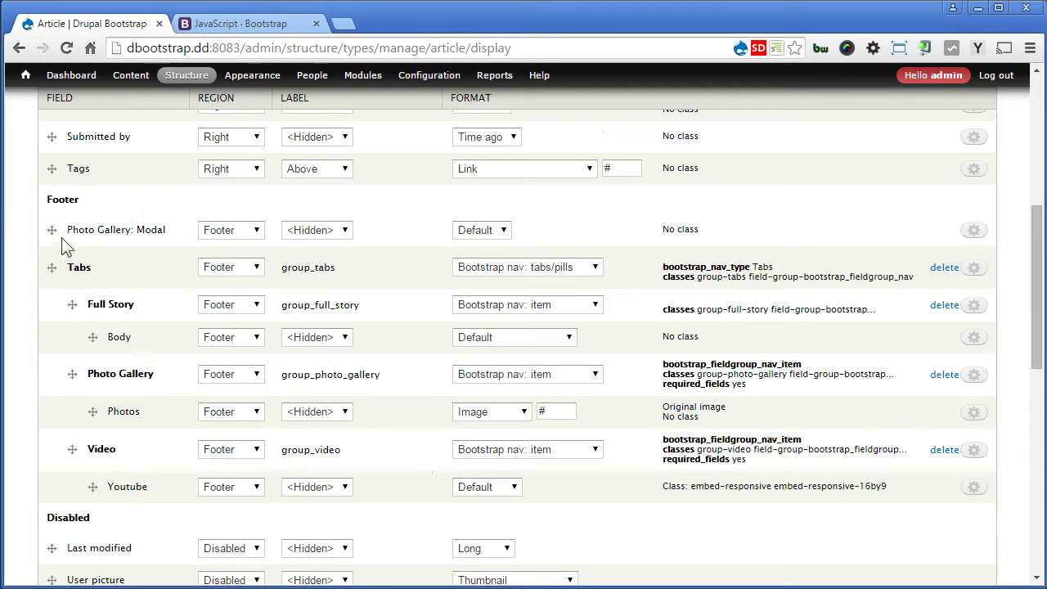
{"action": "left_click_drag", "start_coordinate": [56, 233], "coordinate": [106, 416]}
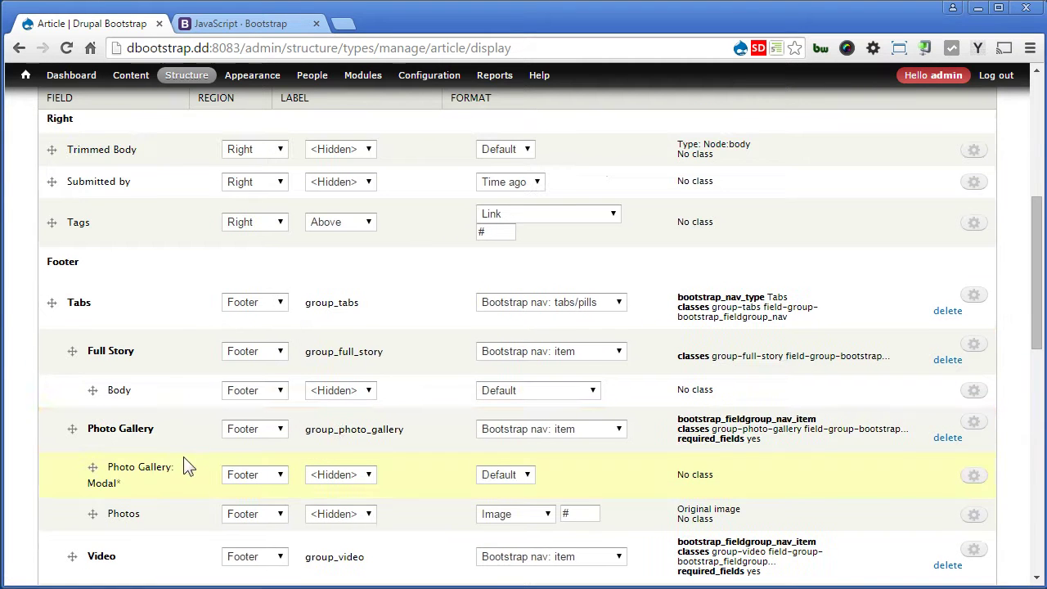
Disable the Photos field, save the article display, and flush all caches
{"action": "left_click", "coordinate": [258, 515]}
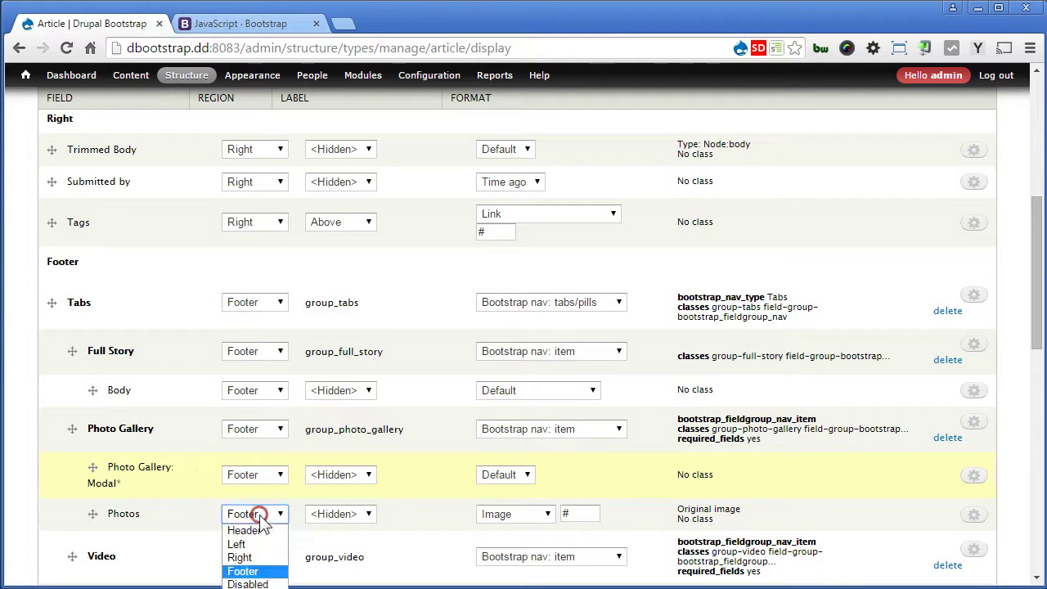
{"action": "left_click", "coordinate": [260, 584]}
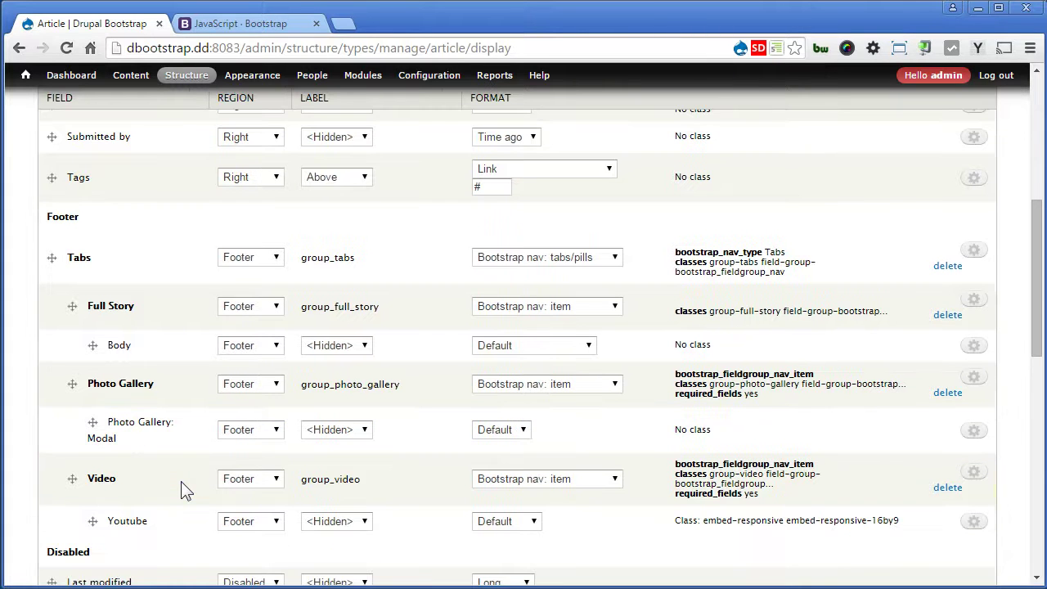
{"action": "scroll", "coordinate": [185, 489], "scroll_direction": "down", "scroll_amount": 9}
{"action": "left_click", "coordinate": [65, 520]}
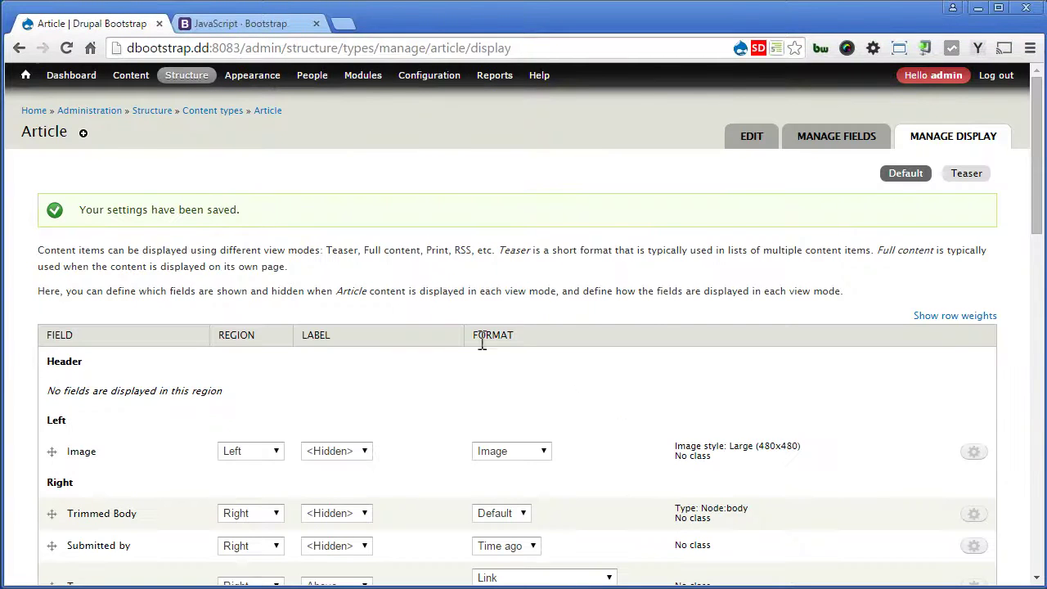
{"action": "mouse_move", "coordinate": [25, 75]}
{"action": "left_click", "coordinate": [45, 109]}
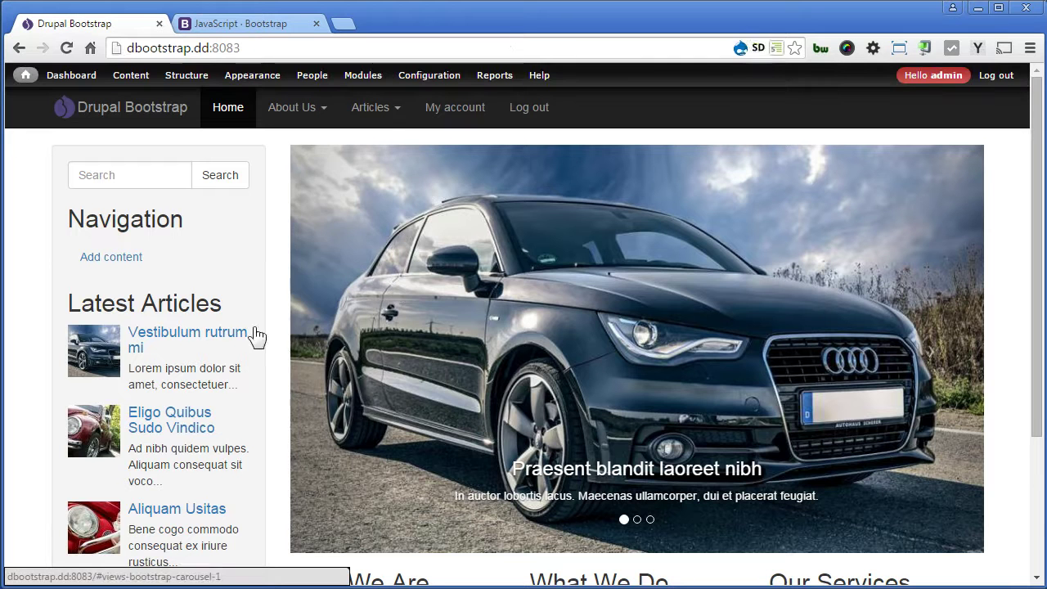
On the Vestibulum rutrum mi article's Photo Gallery tab, enlarge and then close the watch photo
{"action": "left_click", "coordinate": [207, 331]}
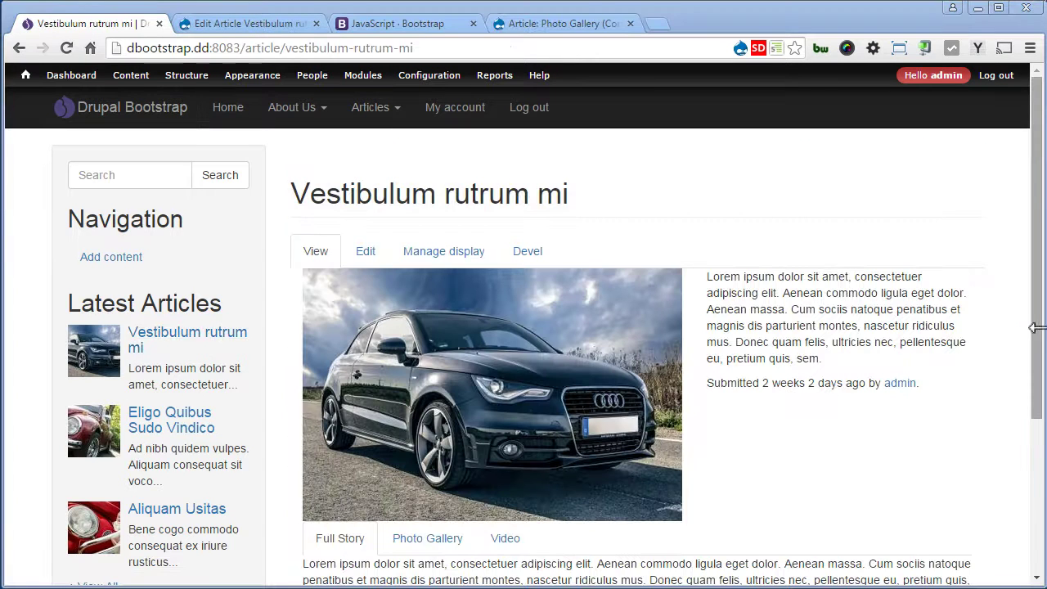
{"action": "left_click_drag", "start_coordinate": [1037, 326], "coordinate": [1039, 448]}
{"action": "left_click_drag", "start_coordinate": [1039, 487], "coordinate": [1039, 520]}
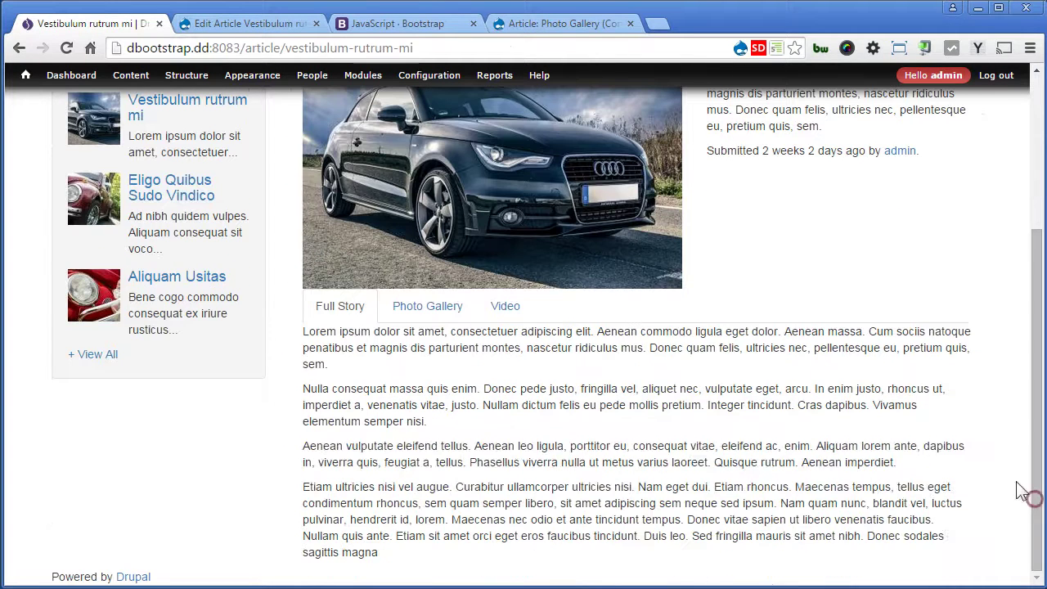
{"action": "left_click", "coordinate": [431, 307]}
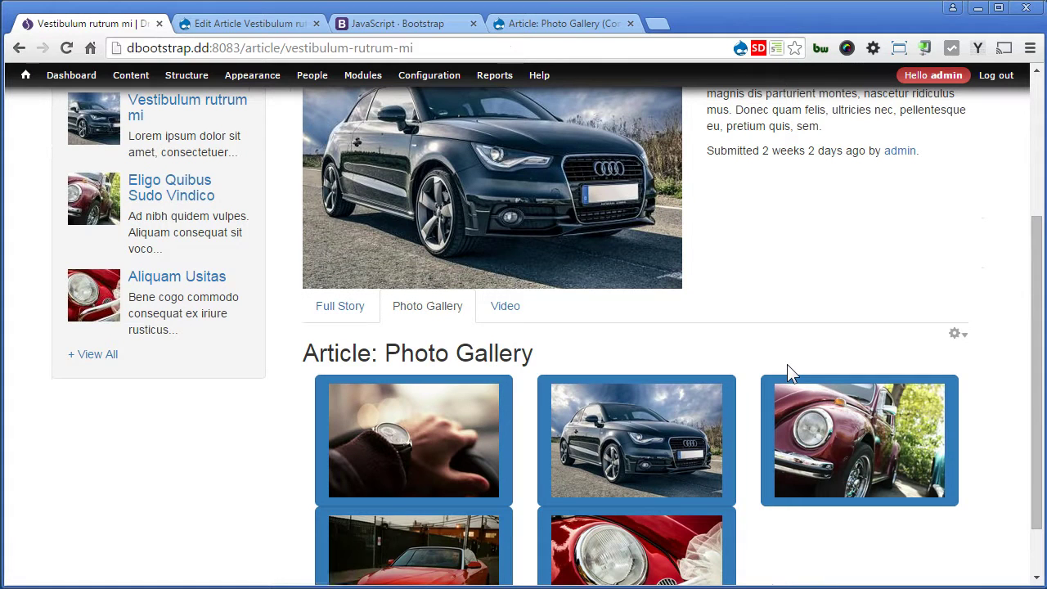
{"action": "left_click", "coordinate": [432, 445]}
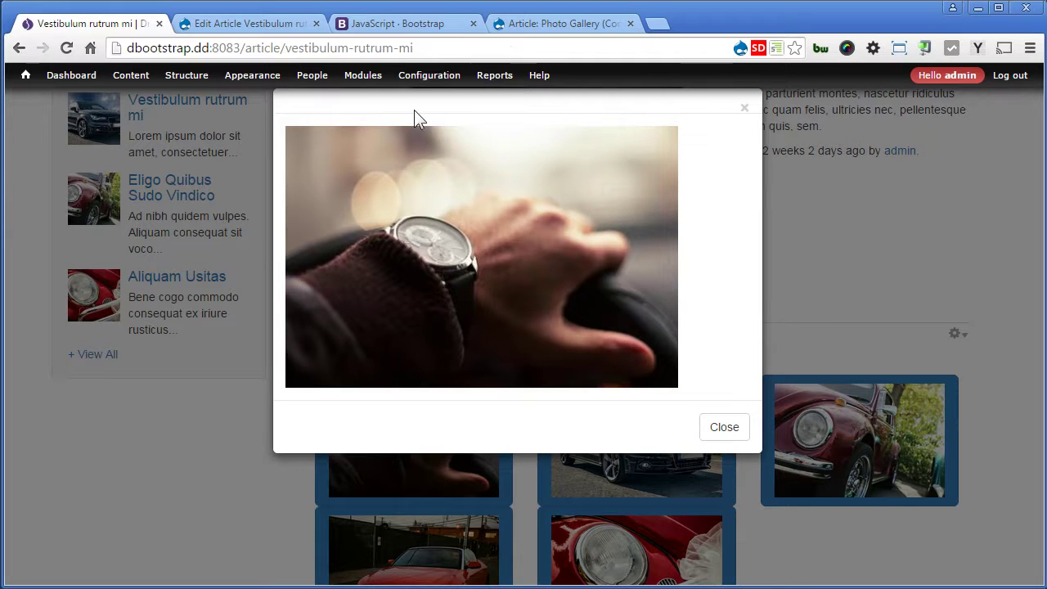
{"action": "left_click", "coordinate": [725, 428]}
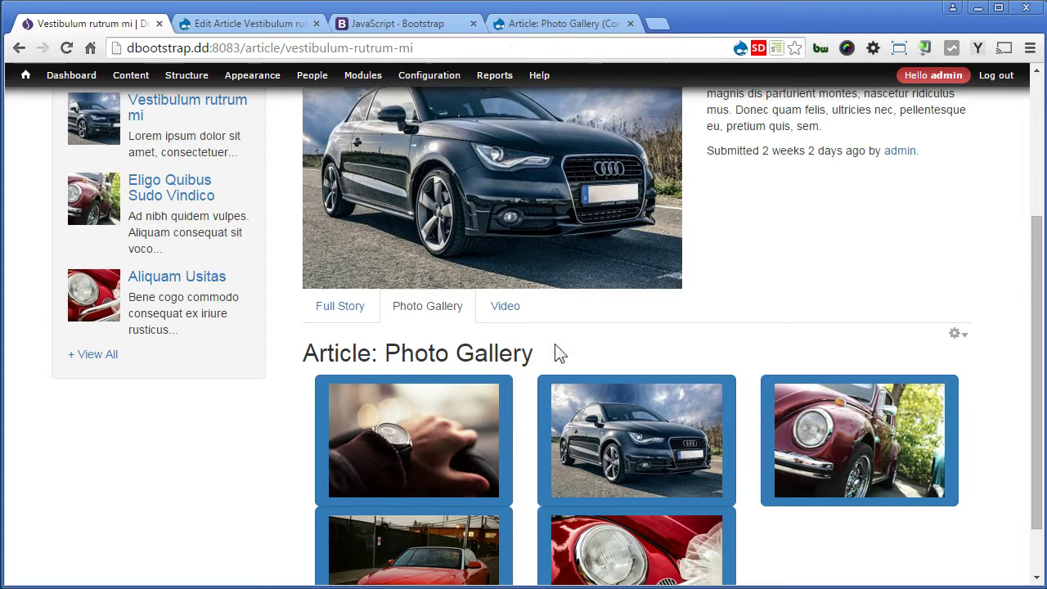
{"action": "left_click_drag", "start_coordinate": [553, 352], "coordinate": [293, 353]}
{"action": "scroll", "coordinate": [633, 355], "scroll_direction": "up", "scroll_amount": 3}
Set the Photo Gallery: Modal field's layout to Show only block content and save
{"action": "left_click", "coordinate": [456, 254]}
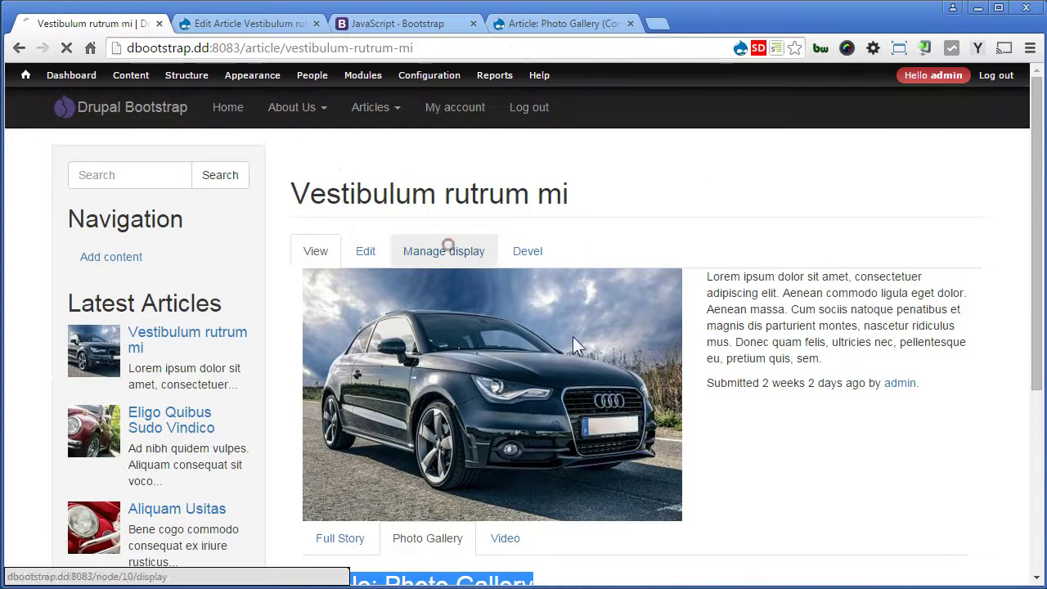
{"action": "left_click_drag", "start_coordinate": [1037, 214], "coordinate": [1035, 538]}
{"action": "left_click", "coordinate": [175, 358]}
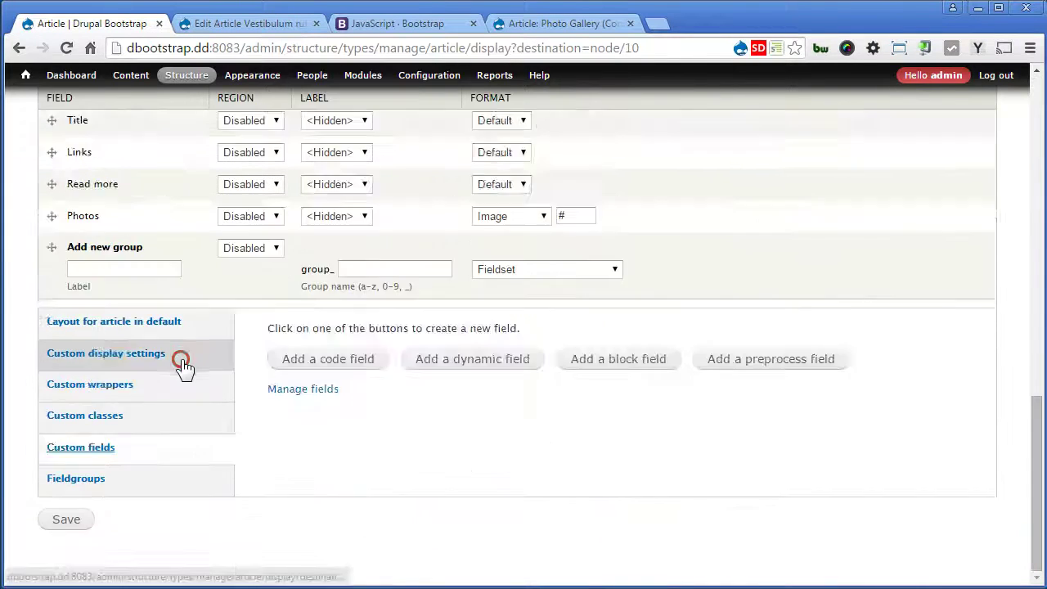
{"action": "left_click", "coordinate": [328, 396]}
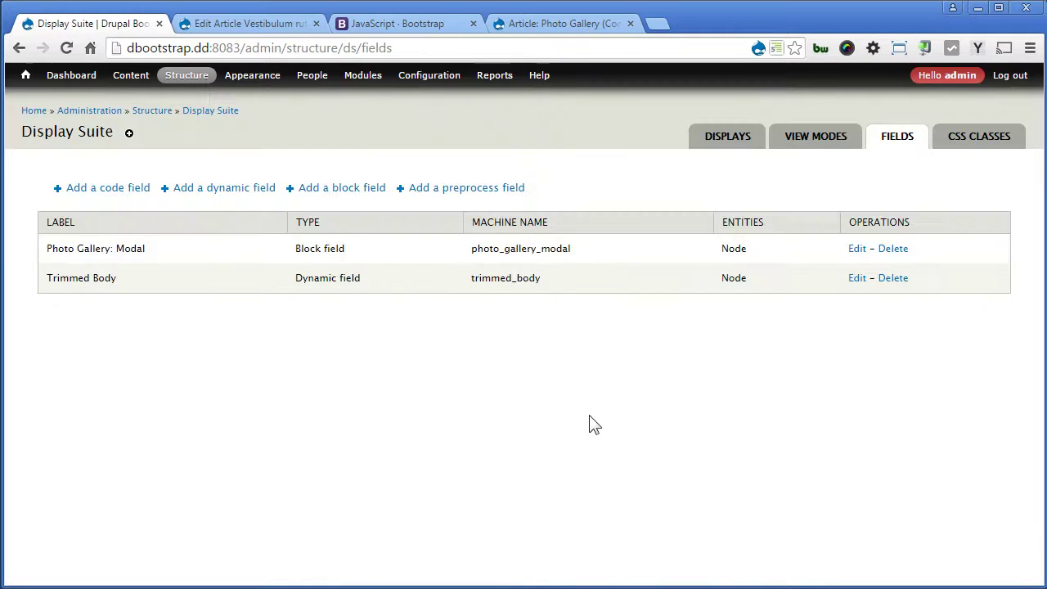
{"action": "left_click", "coordinate": [854, 249]}
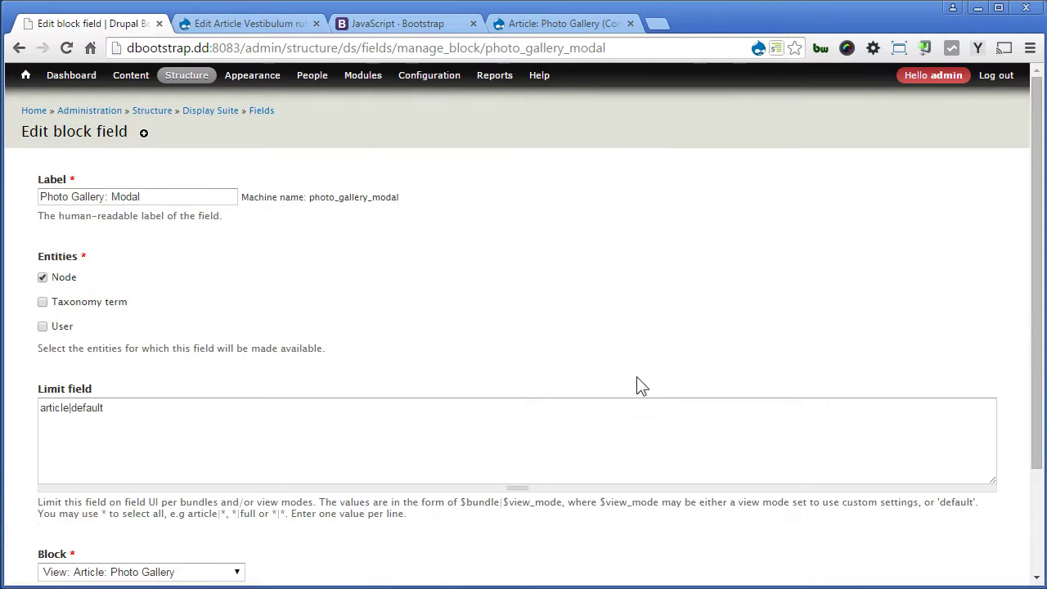
{"action": "scroll", "coordinate": [642, 381], "scroll_direction": "down", "scroll_amount": 3}
{"action": "left_click", "coordinate": [164, 495]}
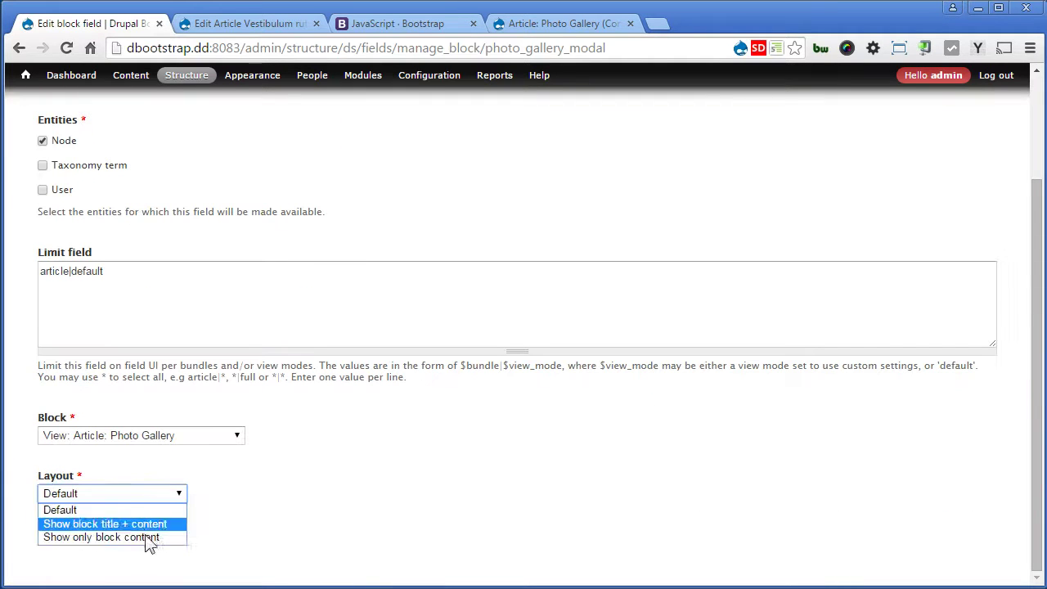
{"action": "left_click", "coordinate": [145, 536]}
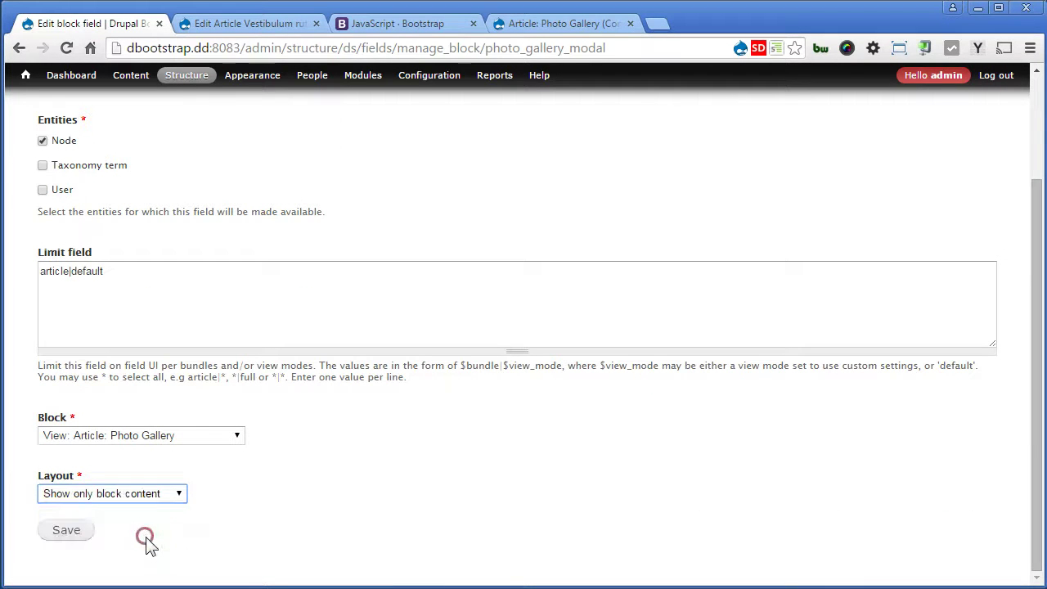
{"action": "left_click", "coordinate": [69, 531]}
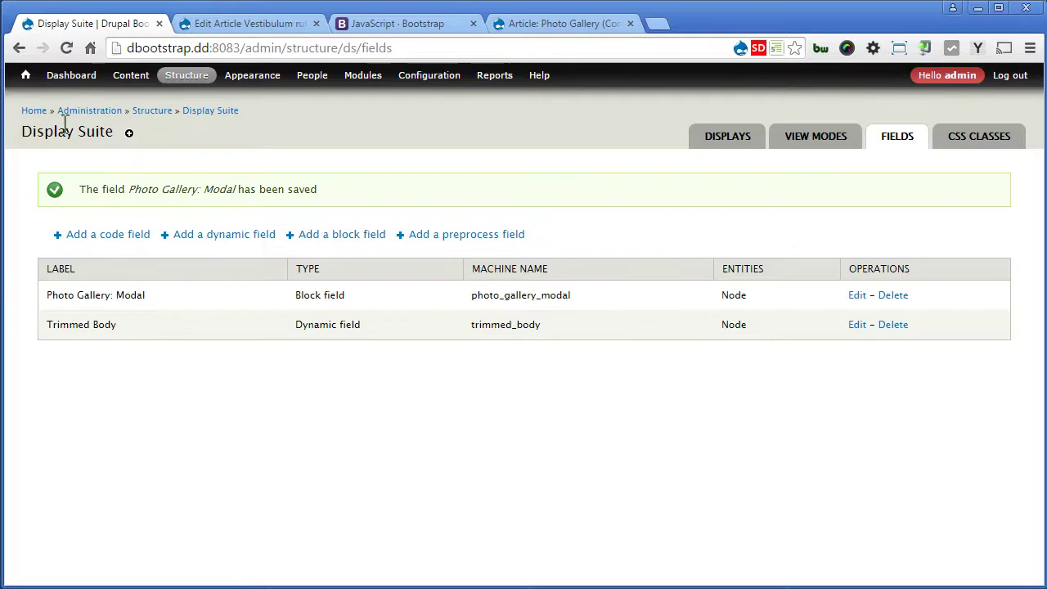
Reload the Vestibulum rutrum mi article's Photo Gallery tab to check the heading is gone
{"action": "mouse_move", "coordinate": [26, 75]}
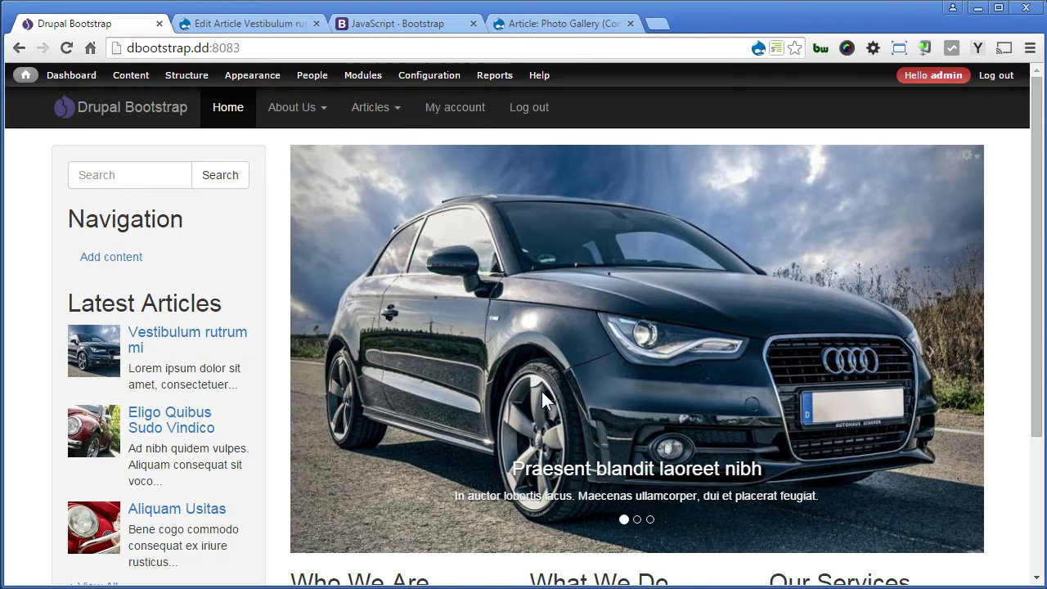
{"action": "left_click", "coordinate": [211, 335]}
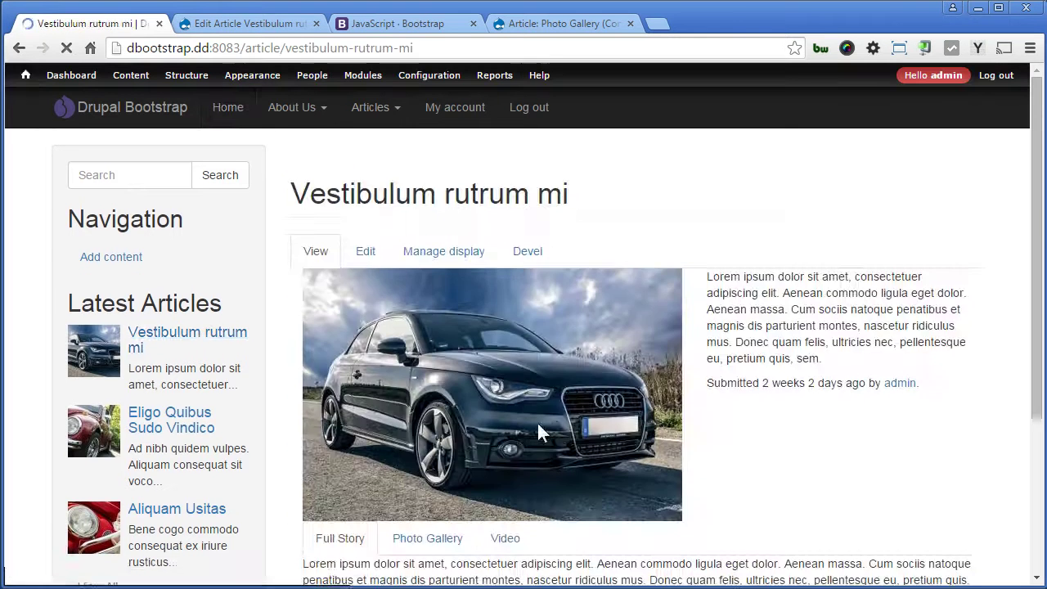
{"action": "left_click", "coordinate": [695, 437]}
{"action": "scroll", "coordinate": [462, 404], "scroll_direction": "down", "scroll_amount": 2}
{"action": "left_click", "coordinate": [446, 377]}
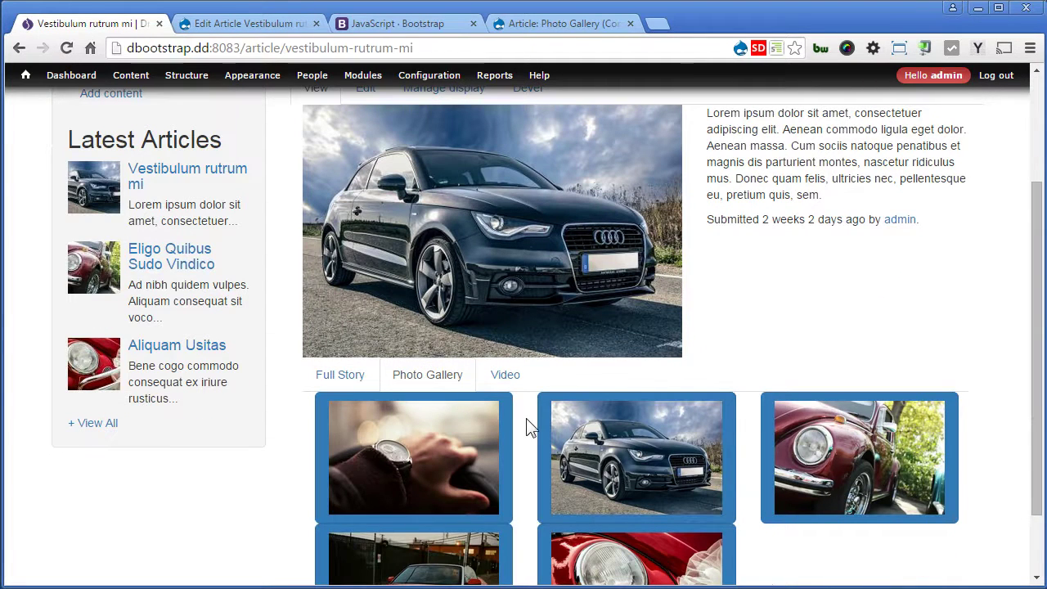
{"action": "scroll", "coordinate": [530, 425], "scroll_direction": "up", "scroll_amount": 2}
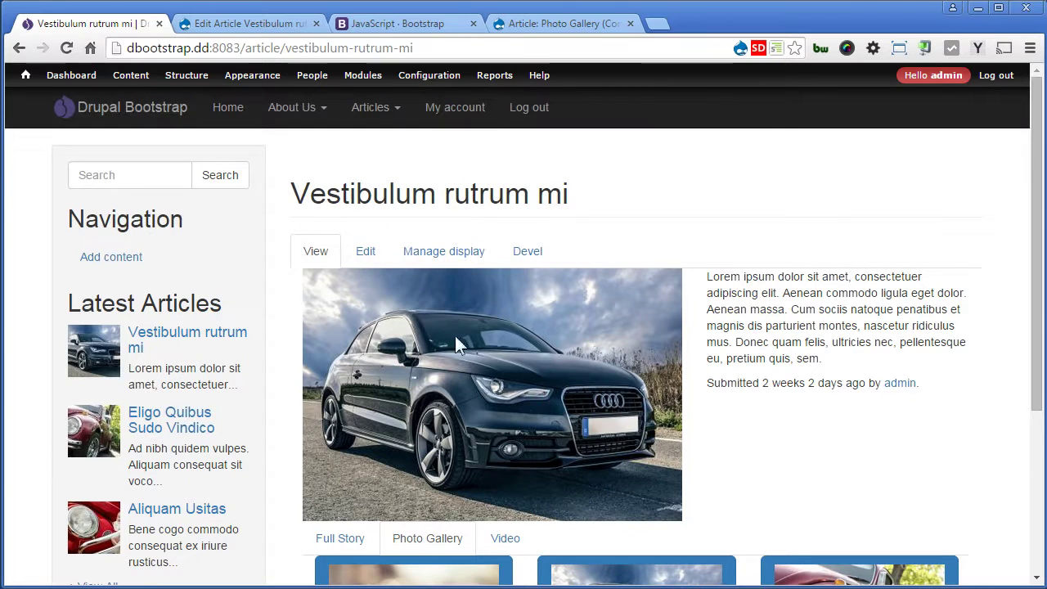
Open the article's edit form and scroll to its five Photos and their Title values
{"action": "left_click", "coordinate": [364, 251]}
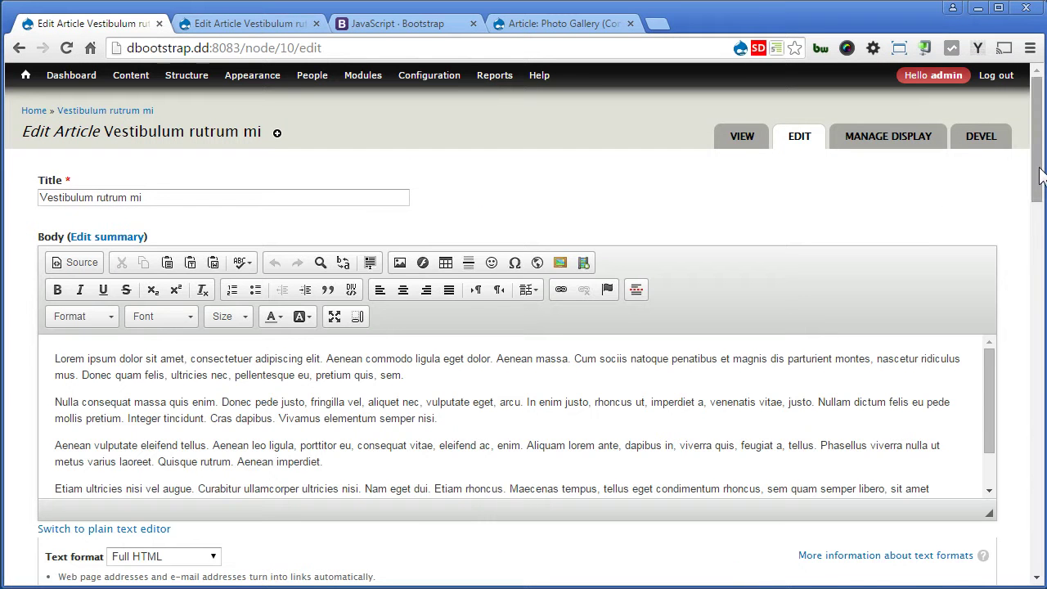
{"action": "left_click_drag", "start_coordinate": [1038, 176], "coordinate": [992, 357]}
{"action": "scroll", "coordinate": [759, 293], "scroll_direction": "down", "scroll_amount": 1}
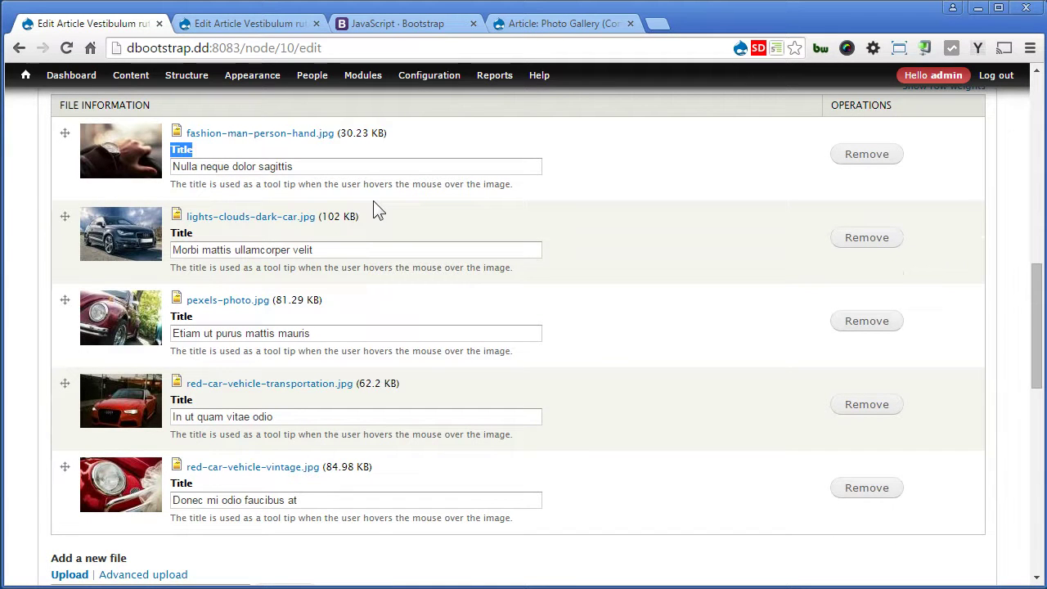
In the Article: Photo Gallery view's Content: Photos rewrite options, copy the [field_photos-title] token
{"action": "mouse_move", "coordinate": [181, 80]}
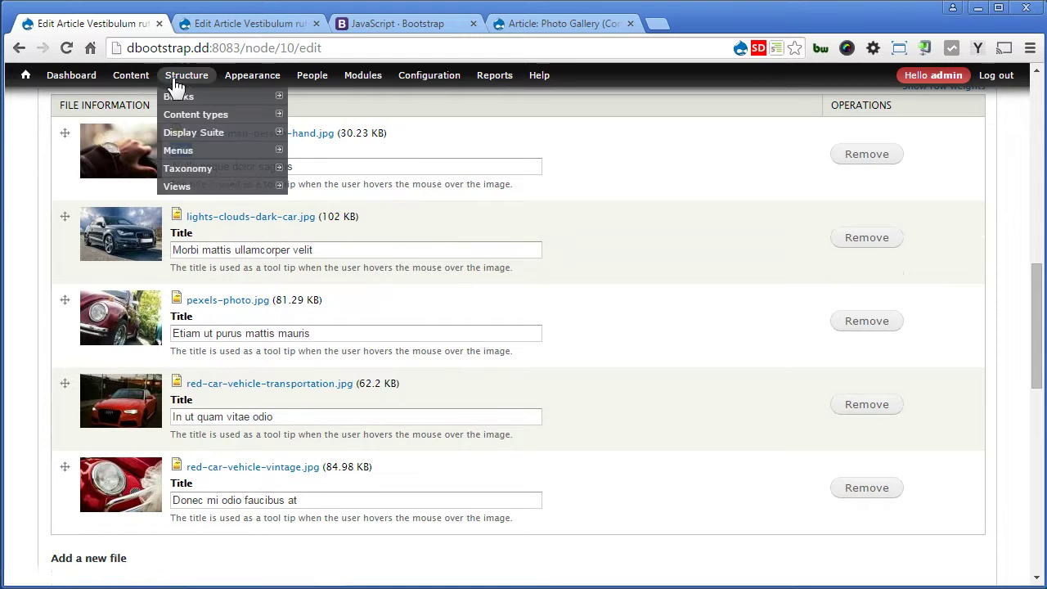
{"action": "mouse_move", "coordinate": [188, 190]}
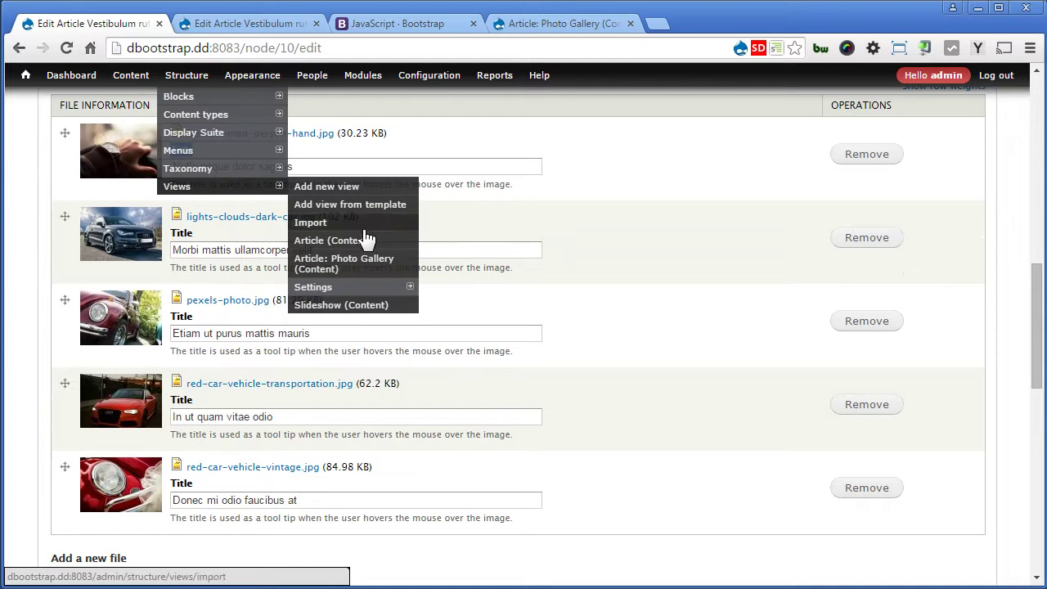
{"action": "left_click", "coordinate": [365, 262]}
{"action": "scroll", "coordinate": [544, 300], "scroll_direction": "down", "scroll_amount": 2}
{"action": "left_click", "coordinate": [119, 350]}
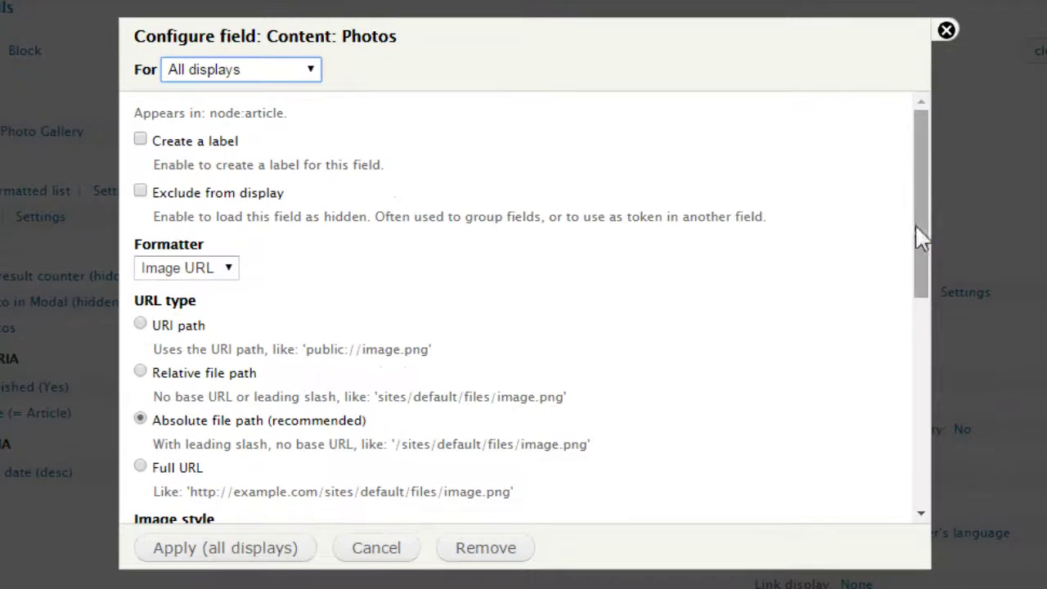
{"action": "left_click_drag", "start_coordinate": [866, 256], "coordinate": [869, 479]}
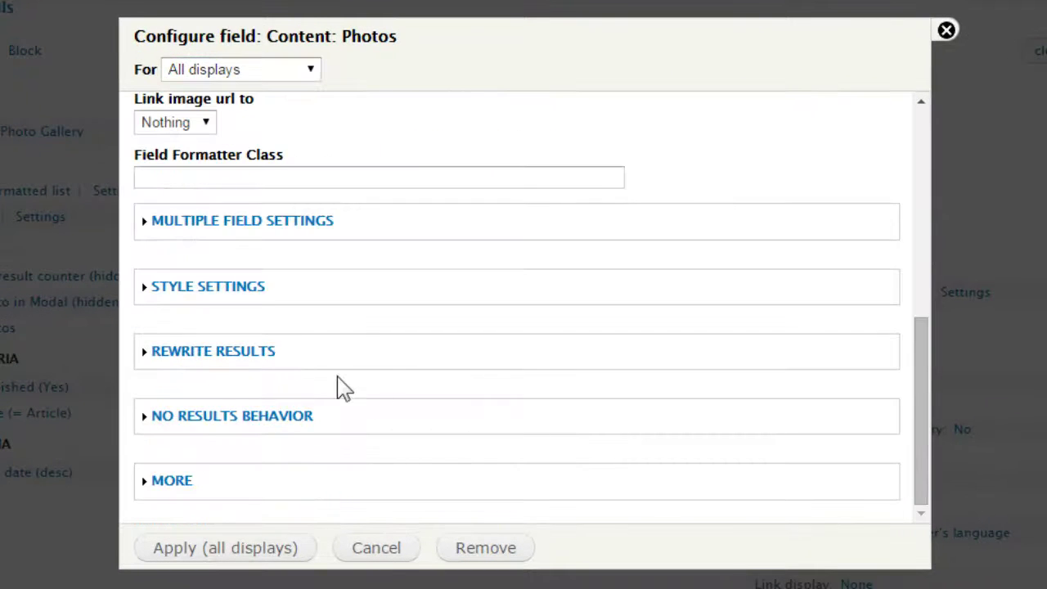
{"action": "left_click", "coordinate": [245, 351]}
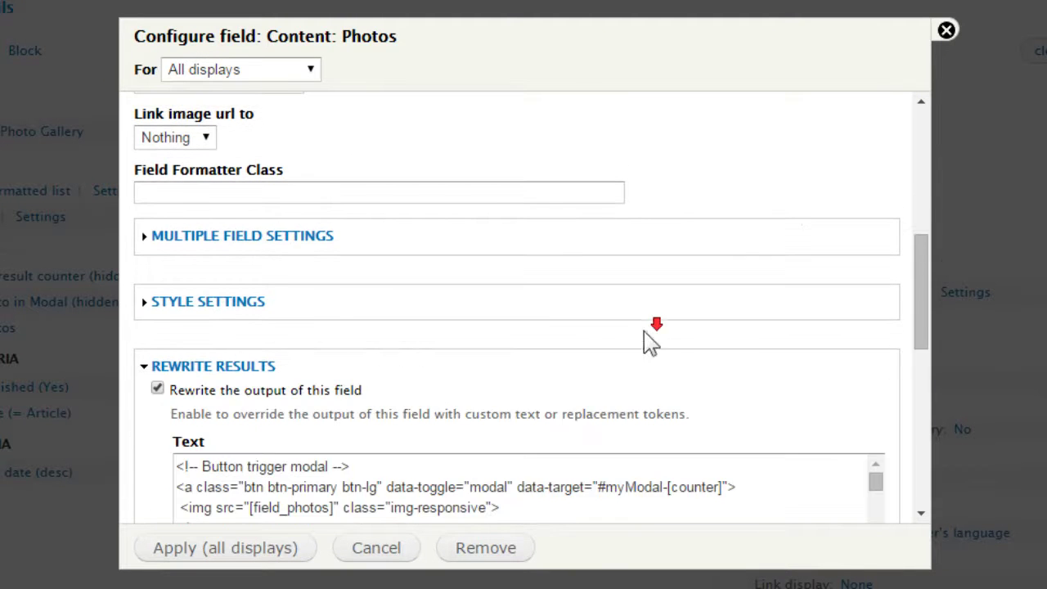
{"action": "scroll", "coordinate": [657, 262], "scroll_direction": "down", "scroll_amount": 2}
{"action": "scroll", "coordinate": [920, 290], "scroll_direction": "down", "scroll_amount": 3}
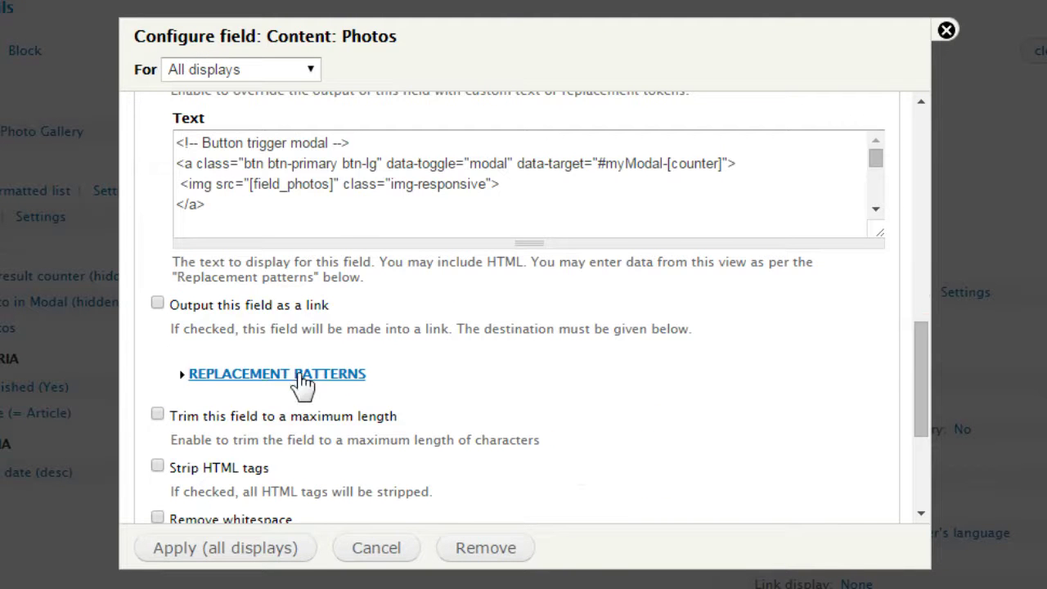
{"action": "left_click", "coordinate": [334, 377]}
{"action": "scroll", "coordinate": [495, 385], "scroll_direction": "down", "scroll_amount": 3}
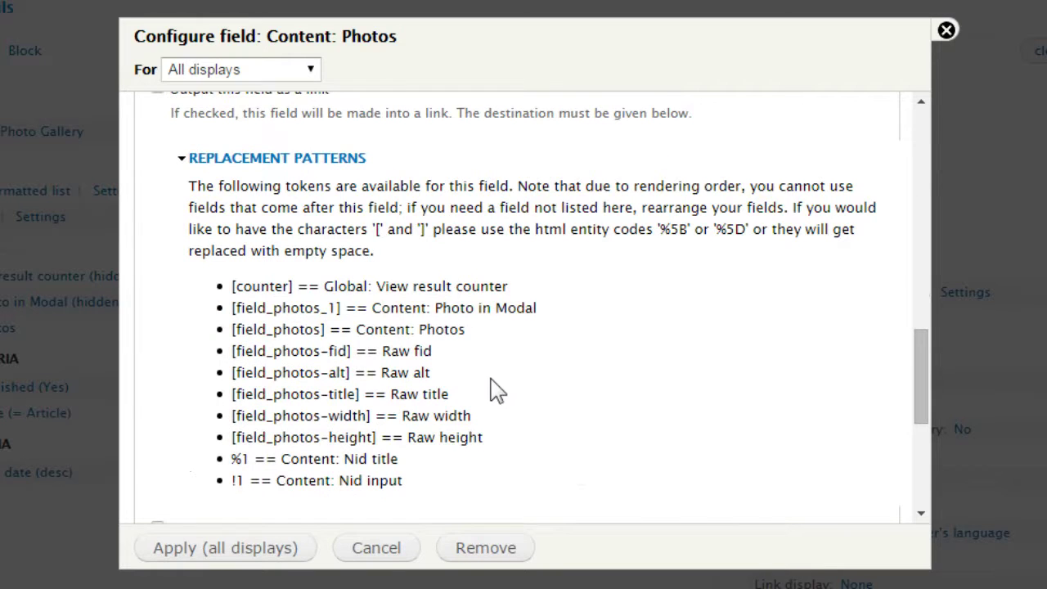
{"action": "left_click_drag", "start_coordinate": [362, 397], "coordinate": [232, 400]}
{"action": "key", "text": "ctrl+c"}
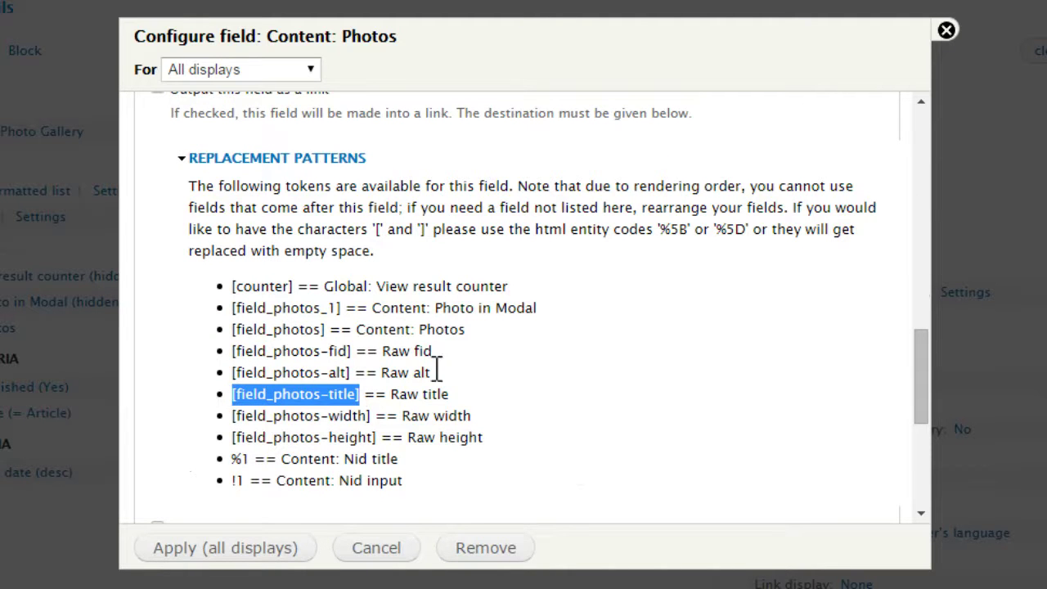
Replace [field_photos-alt] with [field_photos-title] in the modal heading, apply, and save the view
{"action": "scroll", "coordinate": [563, 378], "scroll_direction": "up", "scroll_amount": 3}
{"action": "left_click_drag", "start_coordinate": [533, 240], "coordinate": [542, 514]}
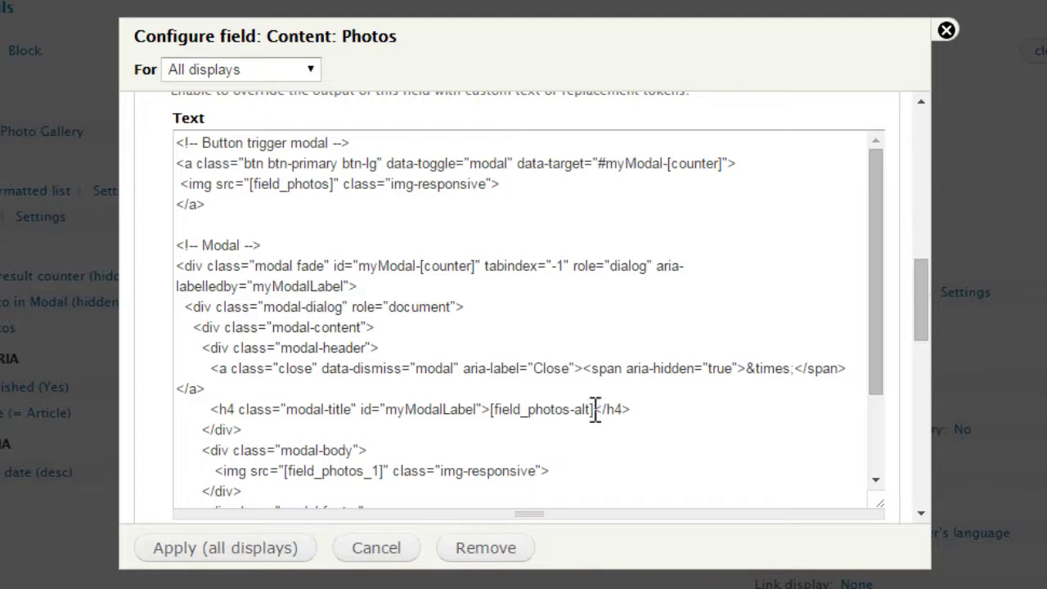
{"action": "left_click_drag", "start_coordinate": [597, 410], "coordinate": [489, 414]}
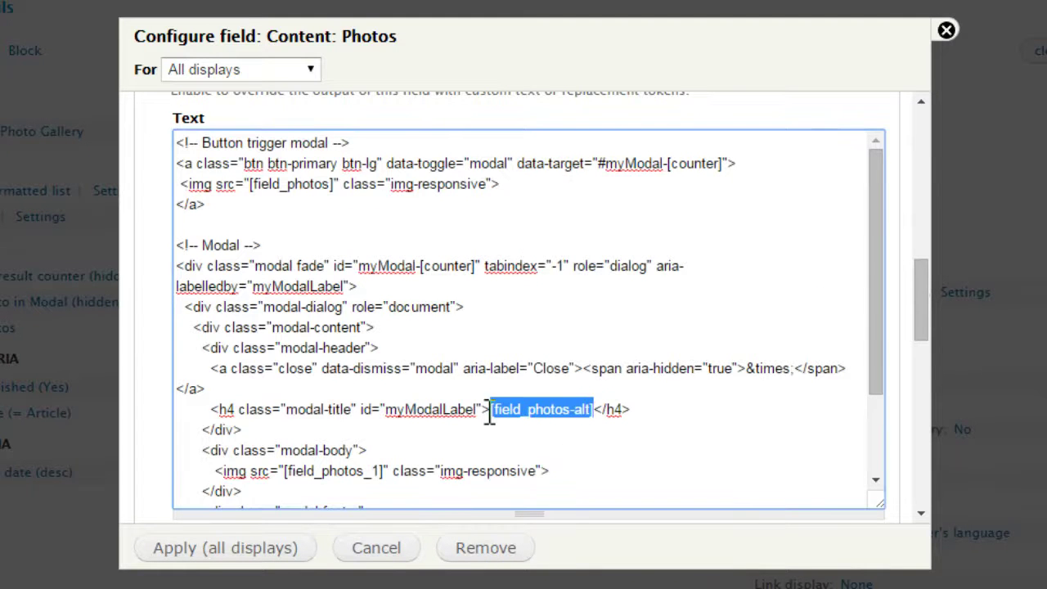
{"action": "key", "text": "ctrl+v"}
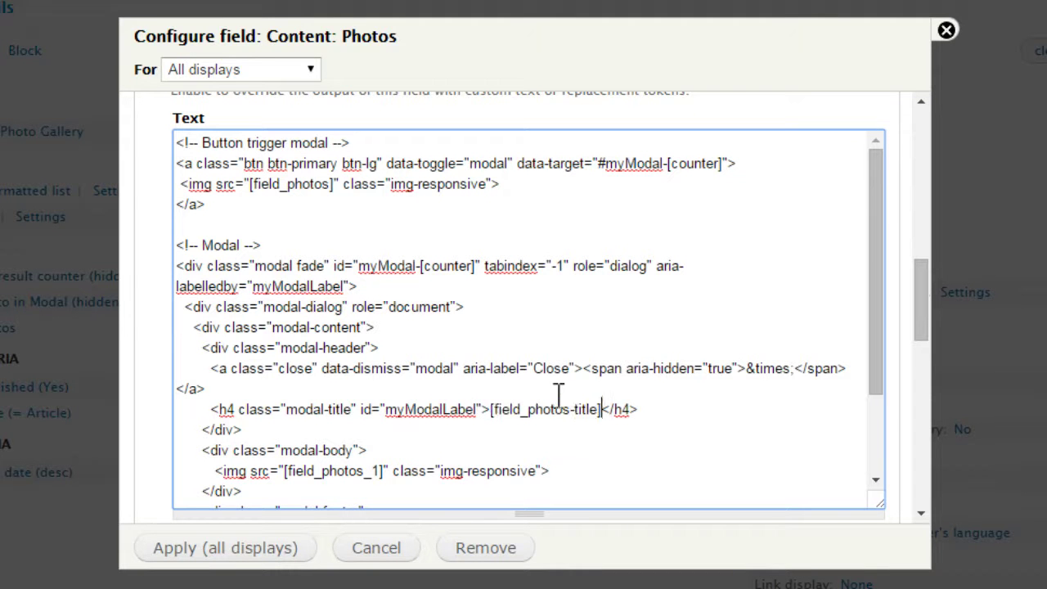
{"action": "left_click", "coordinate": [246, 548]}
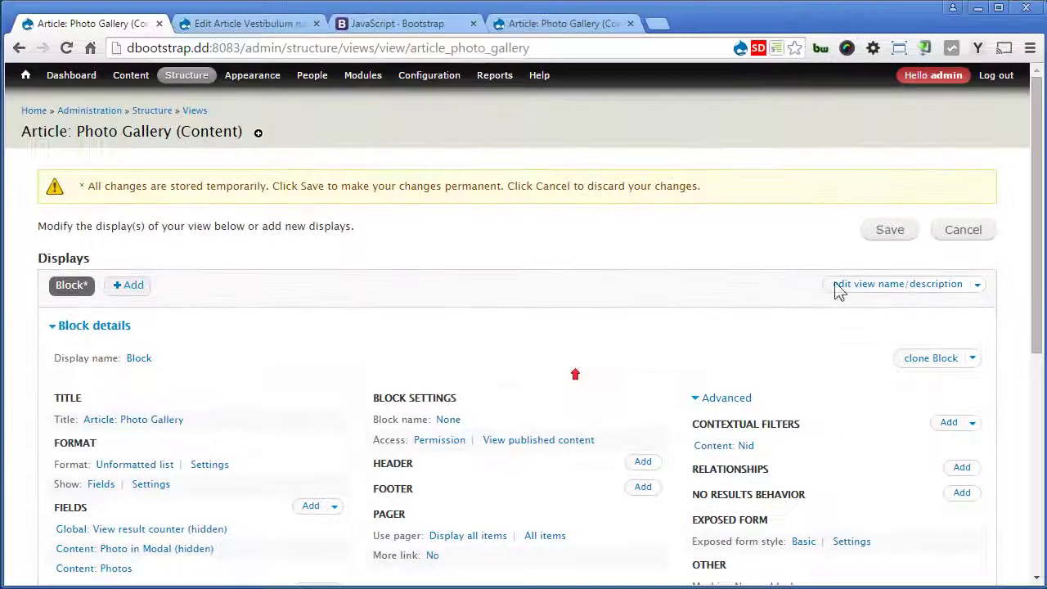
{"action": "left_click", "coordinate": [940, 202]}
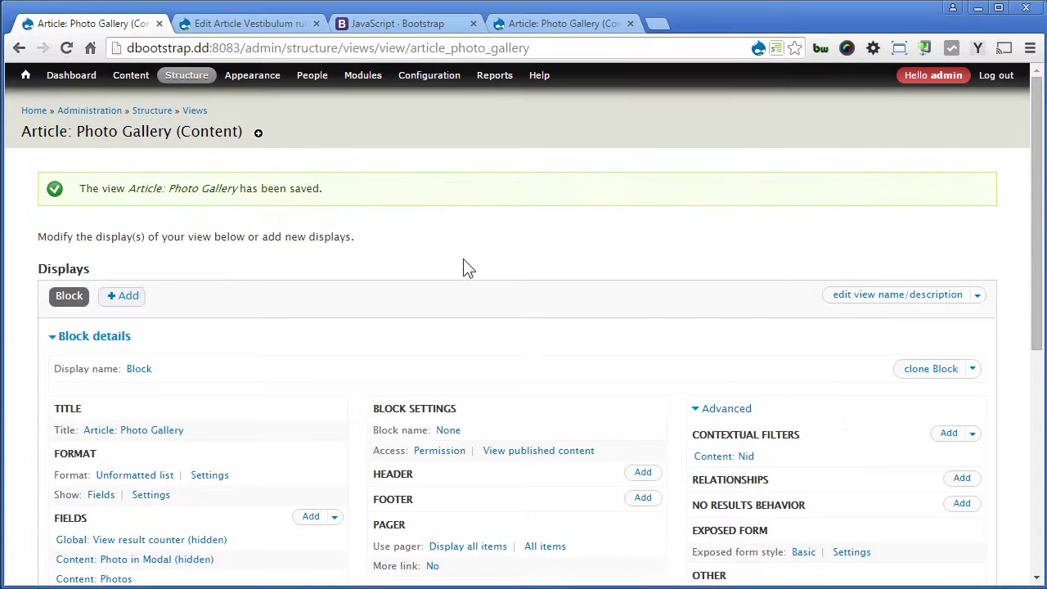
Open the article's Photo Gallery and check the watch photo popup shows 'Nulla neque dolor sagittis'
{"action": "left_click", "coordinate": [27, 79]}
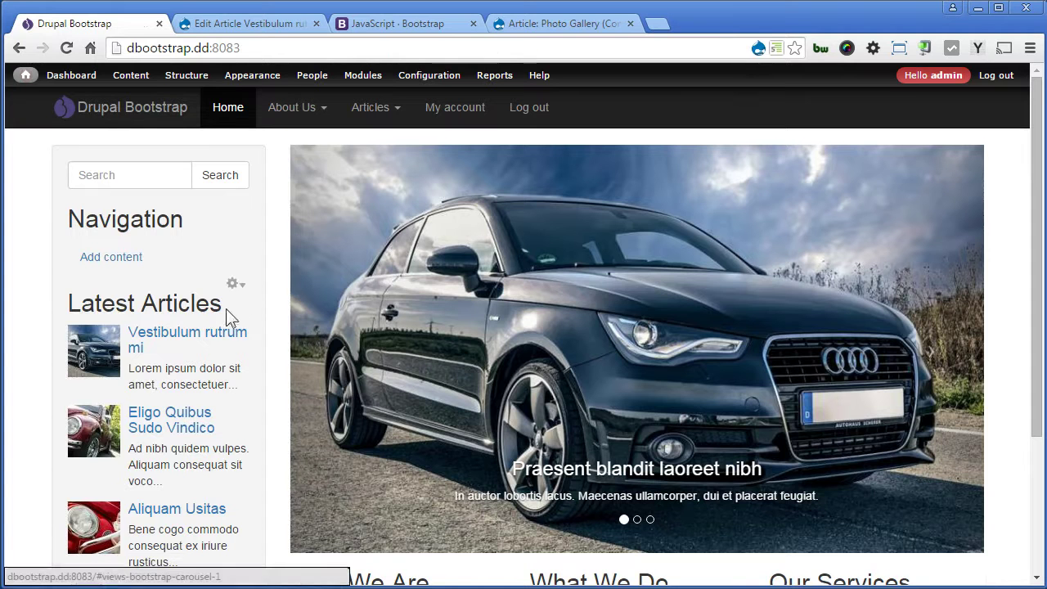
{"action": "left_click", "coordinate": [752, 386]}
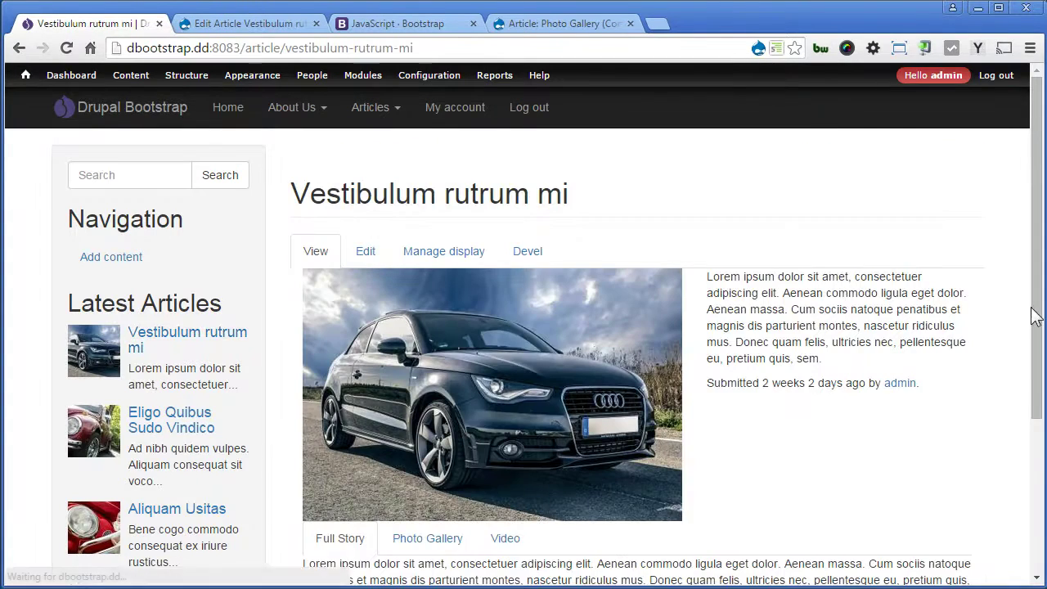
{"action": "left_click_drag", "start_coordinate": [1037, 313], "coordinate": [1023, 528]}
{"action": "left_click", "coordinate": [429, 309]}
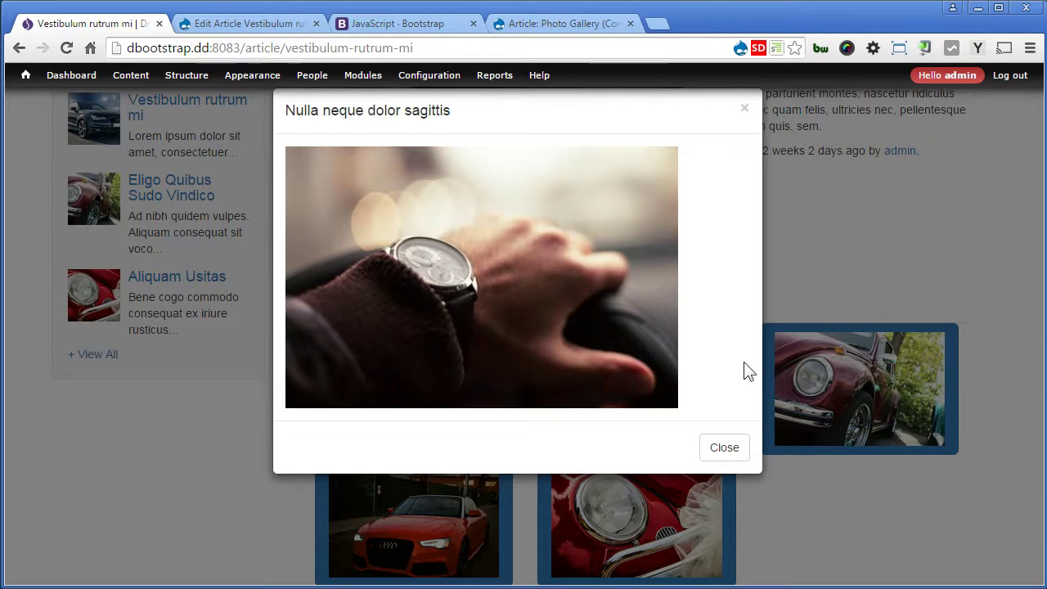
{"action": "left_click", "coordinate": [744, 109]}
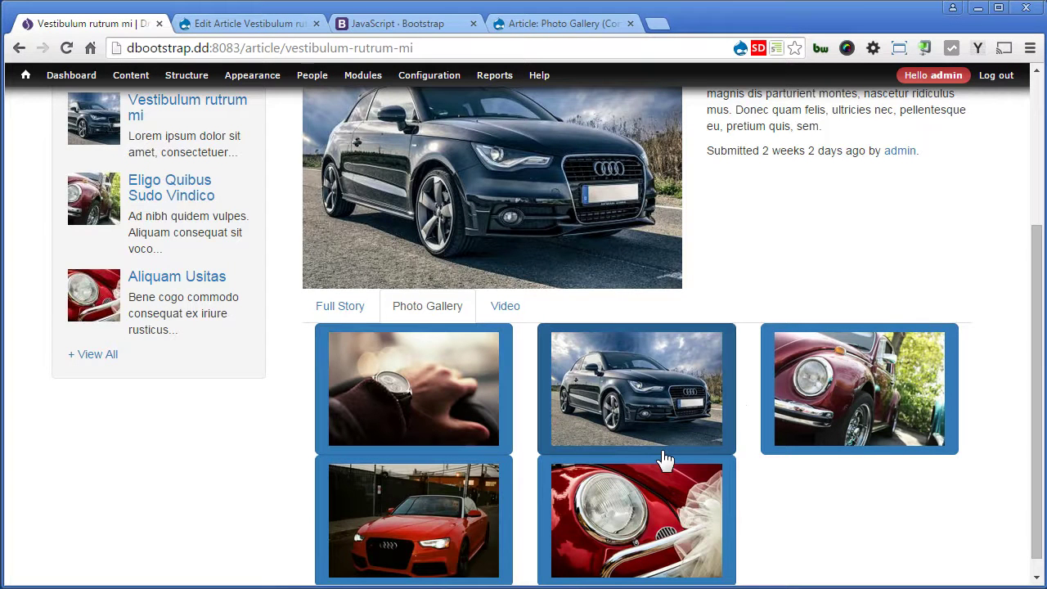
{"action": "scroll", "coordinate": [668, 330], "scroll_direction": "down", "scroll_amount": 1}
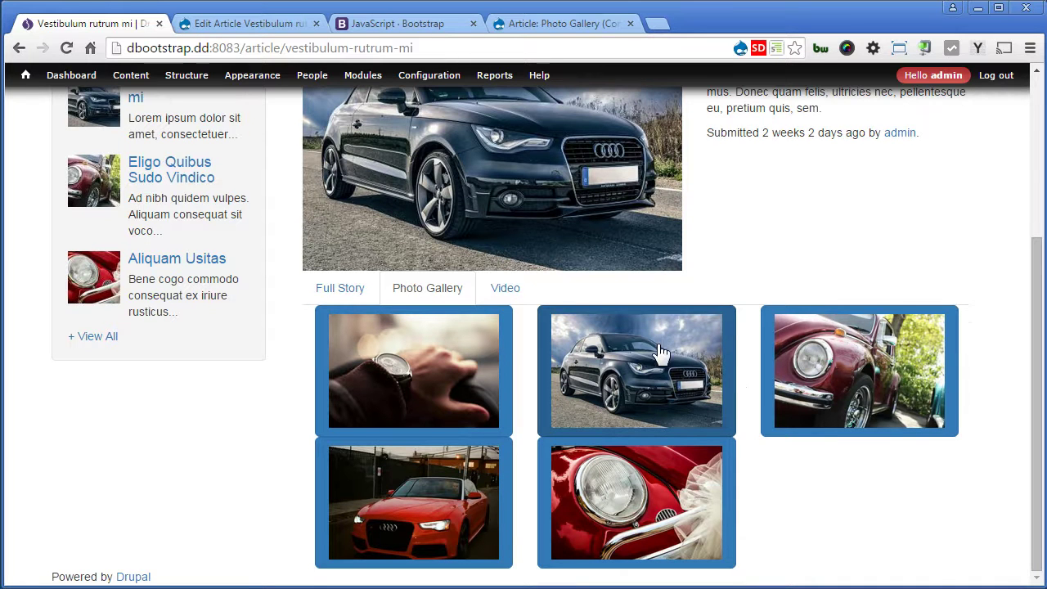
Inspect the Audi gallery image in DevTools and select the body's node-type-article class
{"action": "right_click", "coordinate": [658, 344]}
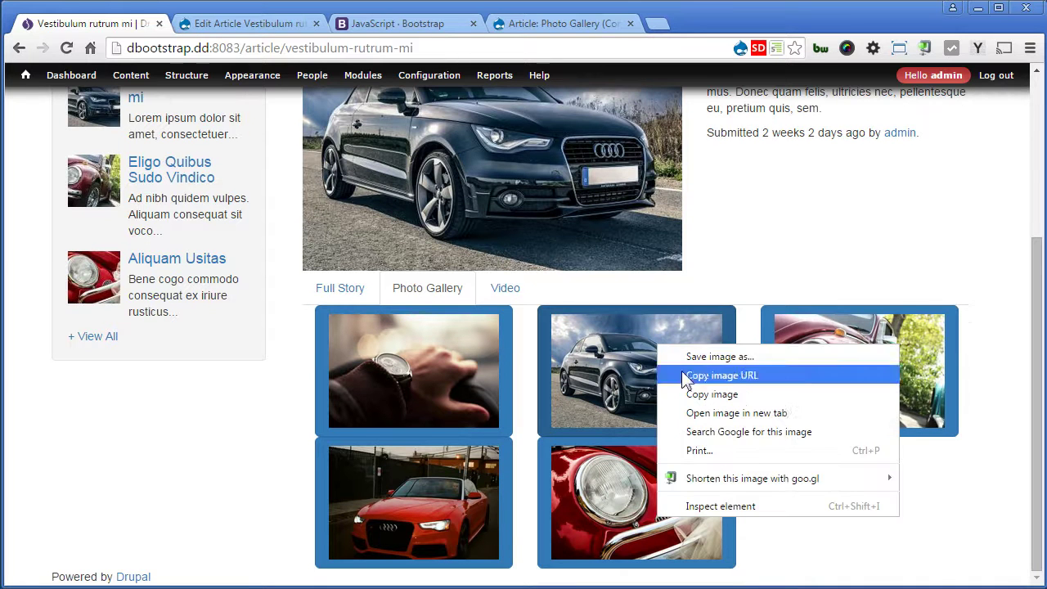
{"action": "left_click", "coordinate": [717, 506]}
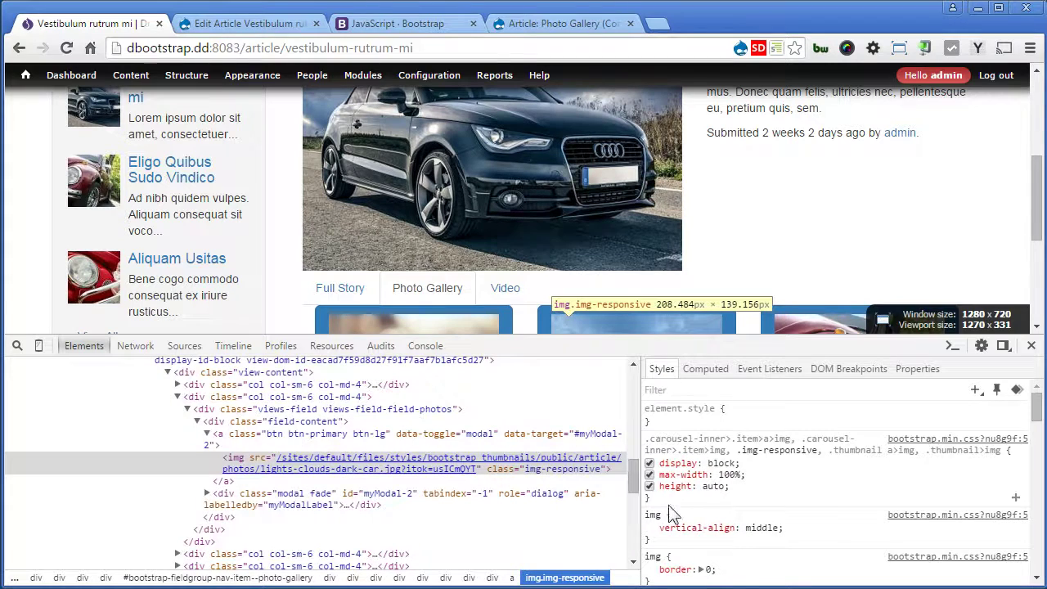
{"action": "left_click_drag", "start_coordinate": [630, 483], "coordinate": [628, 392]}
{"action": "left_click", "coordinate": [565, 440]}
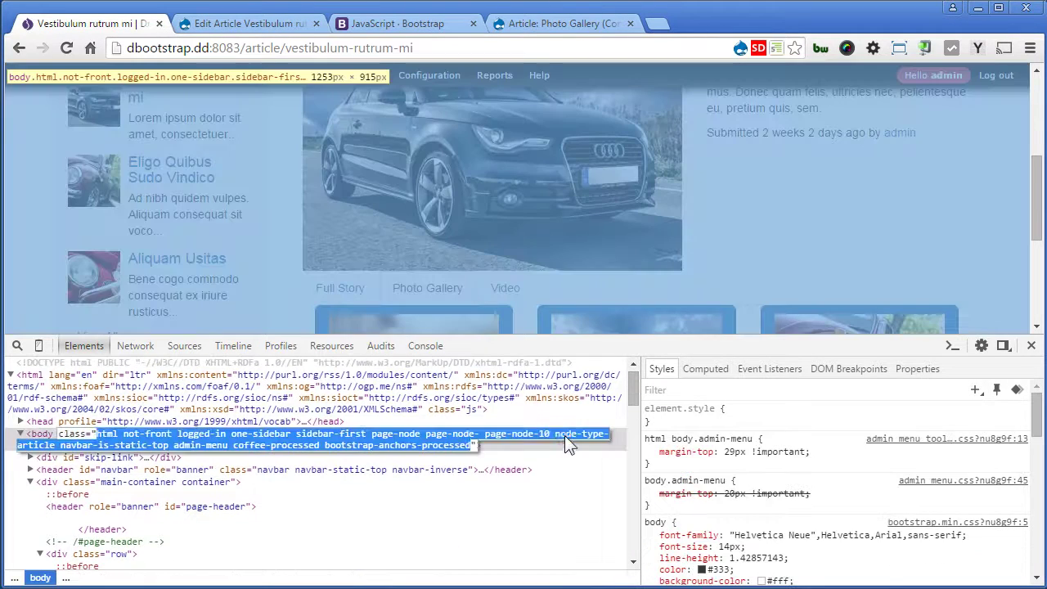
{"action": "left_click", "coordinate": [564, 437]}
{"action": "left_click_drag", "start_coordinate": [554, 436], "coordinate": [56, 451]}
{"action": "key", "text": "ctrl+c"}
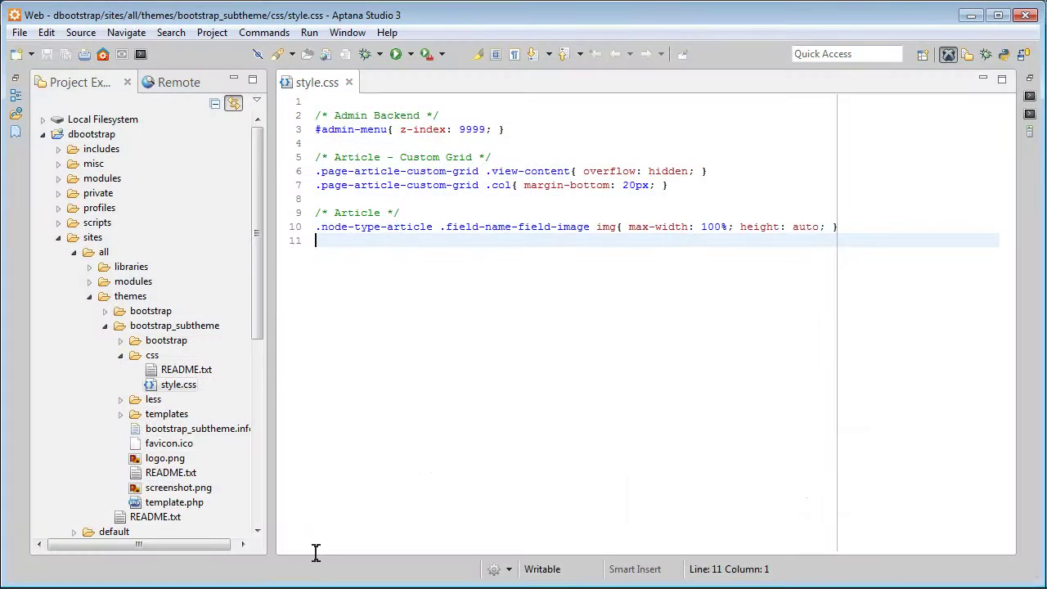
Start line 11 with .node-type-article, then copy the view-article-photo-gallery class from DevTools
{"action": "type", "text": "."}
{"action": "key", "text": "ctrl+v"}
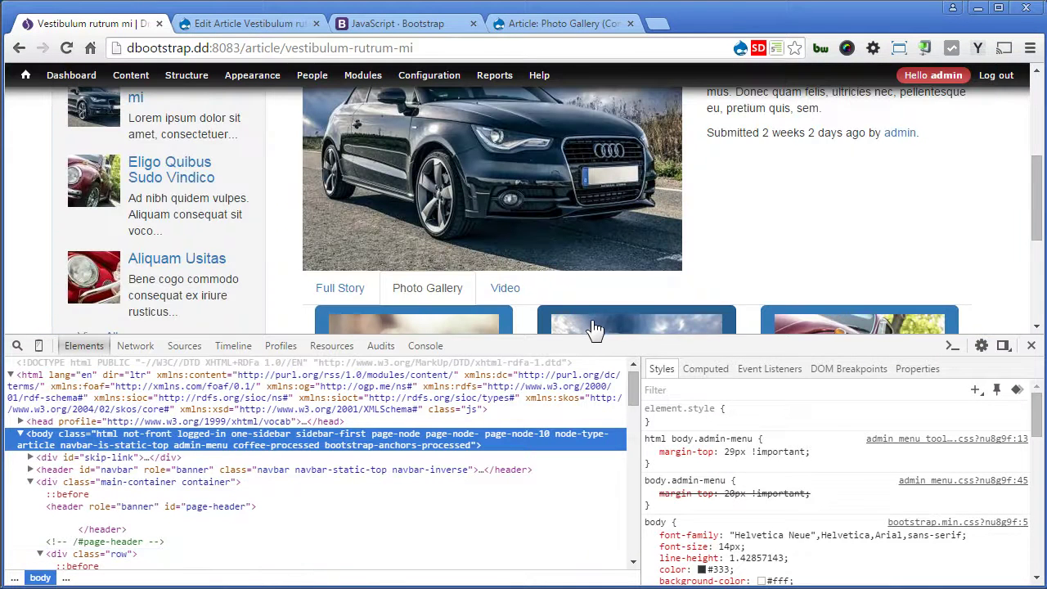
{"action": "right_click", "coordinate": [594, 326]}
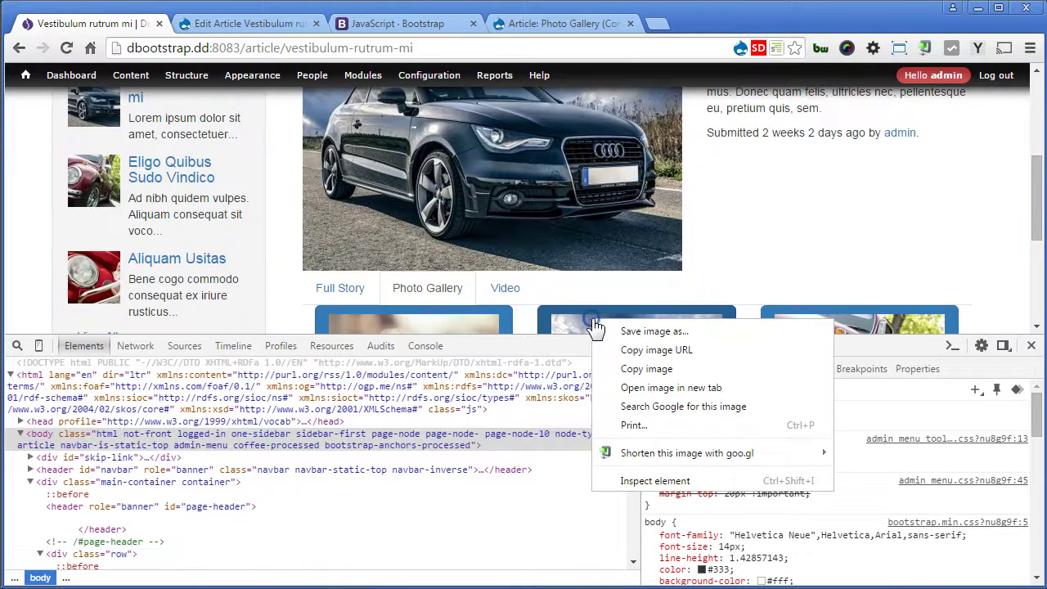
{"action": "left_click", "coordinate": [646, 481]}
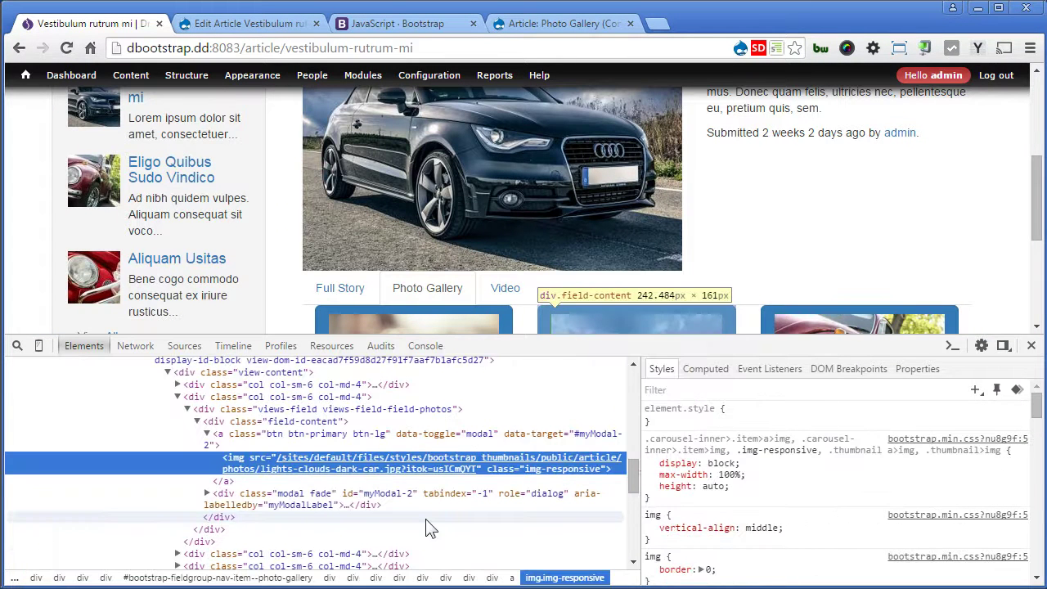
{"action": "left_click_drag", "start_coordinate": [636, 480], "coordinate": [629, 468]}
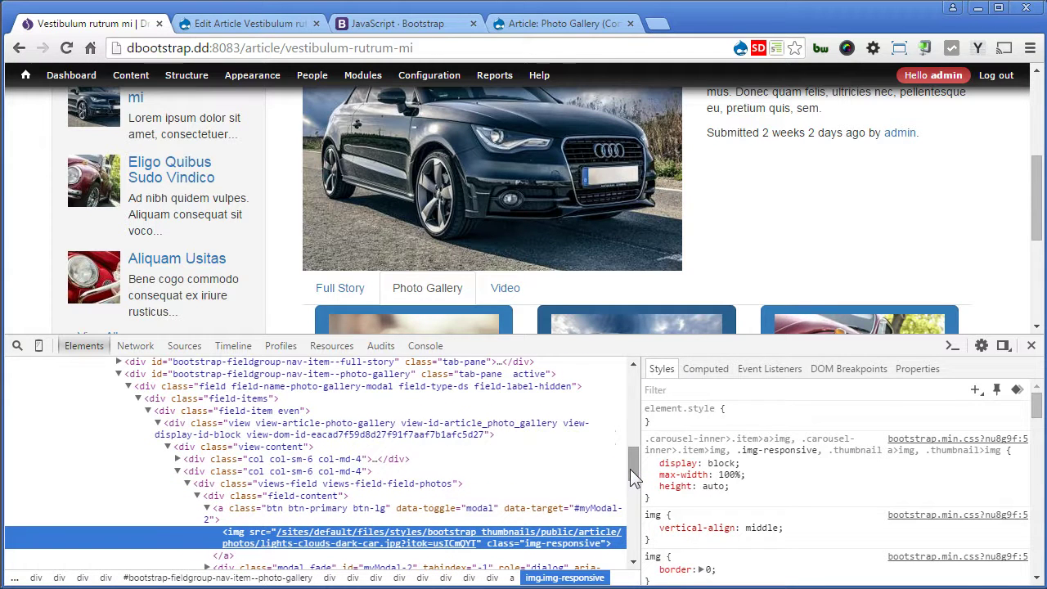
{"action": "left_click", "coordinate": [279, 424]}
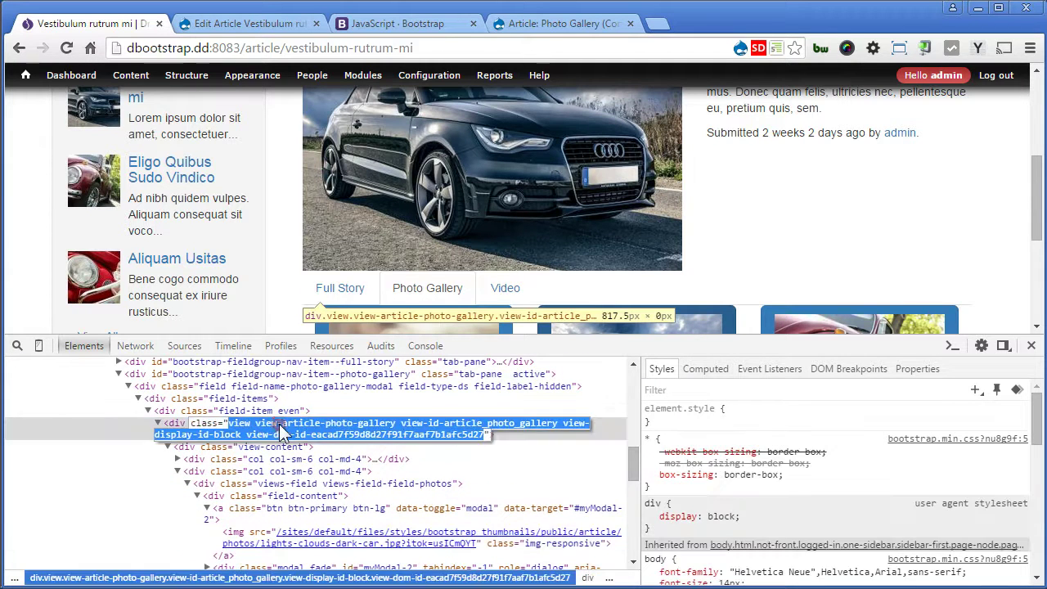
{"action": "double_click", "coordinate": [279, 424]}
{"action": "left_click_drag", "start_coordinate": [255, 423], "coordinate": [396, 432]}
{"action": "key", "text": "ctrl+c"}
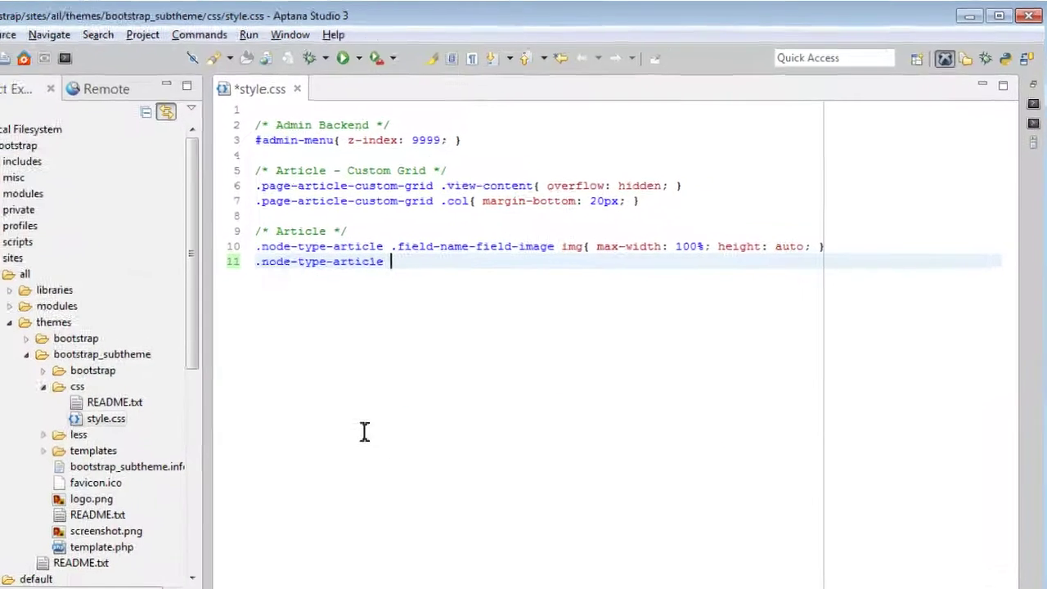
Finish the rule with .view-article-photo-gallery .col{ margin-bottom: 20px; } and save style.css
{"action": "type", "text": "."}
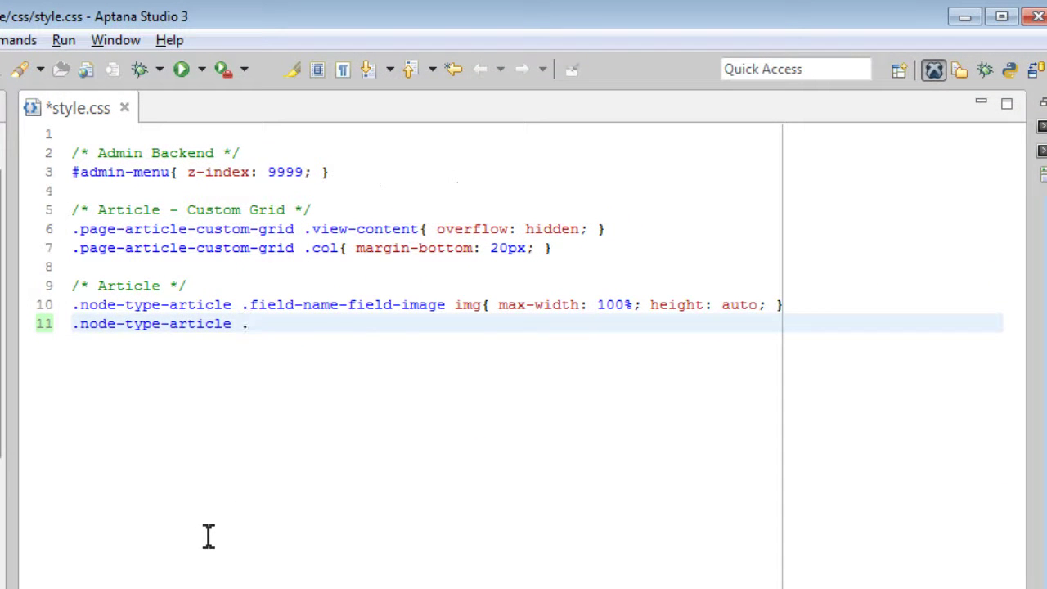
{"action": "key", "text": "ctrl+v"}
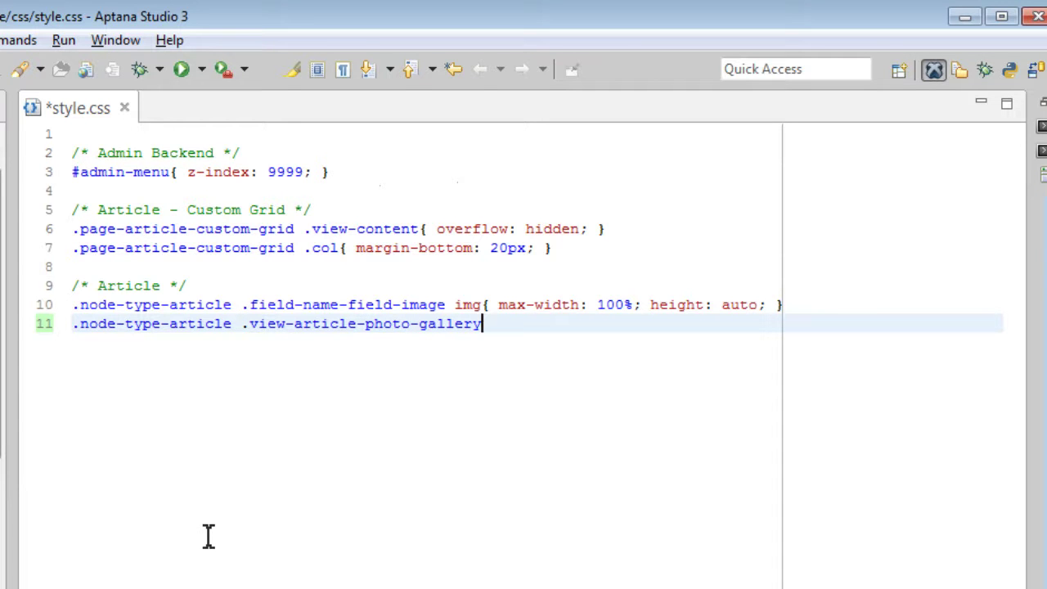
{"action": "type", "text": ".c"}
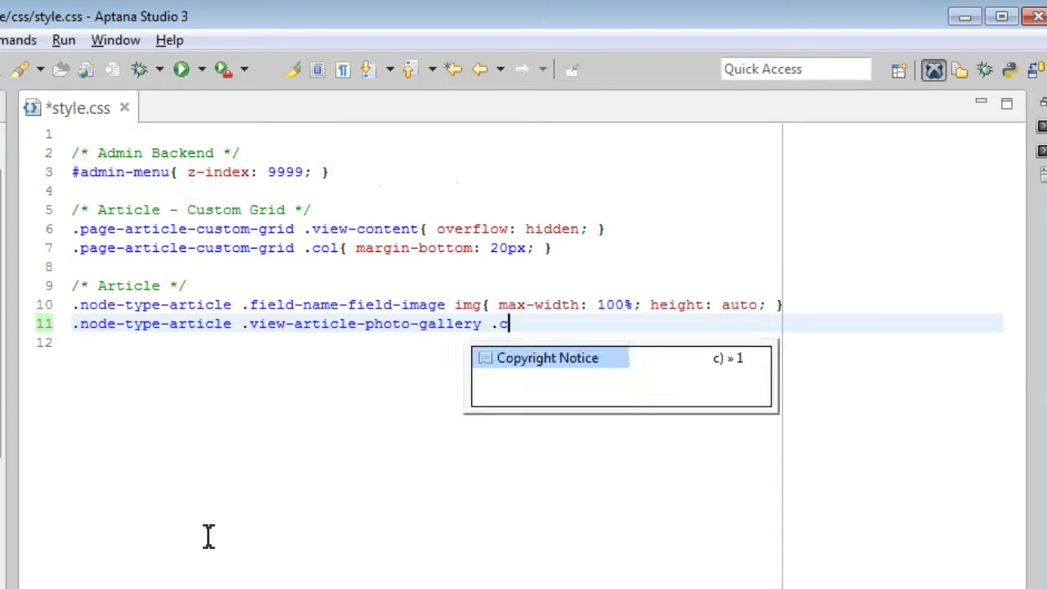
{"action": "type", "text": "ol{"}
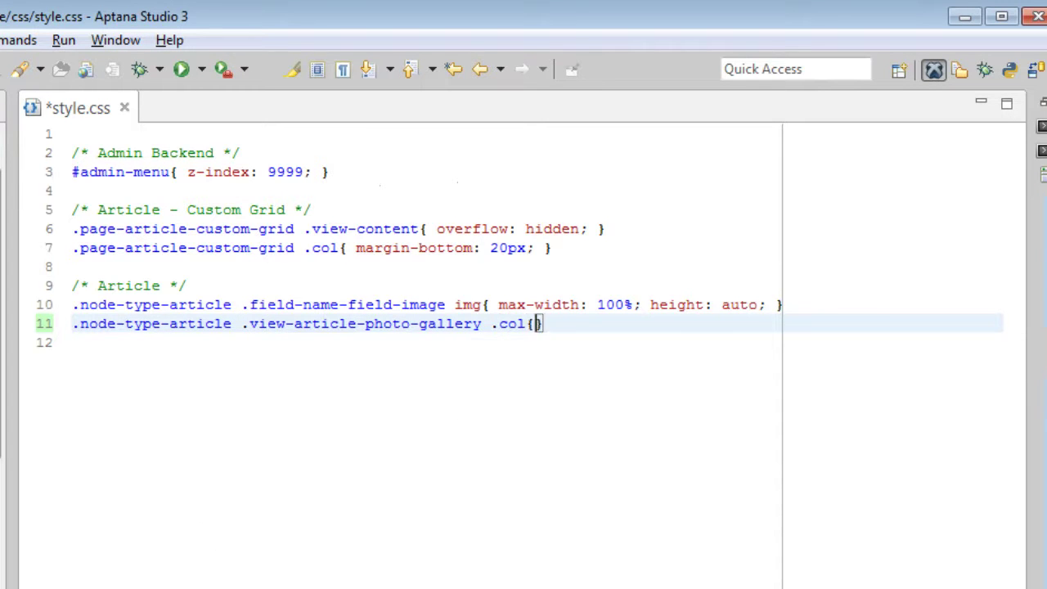
{"action": "type", "text": " margin-"}
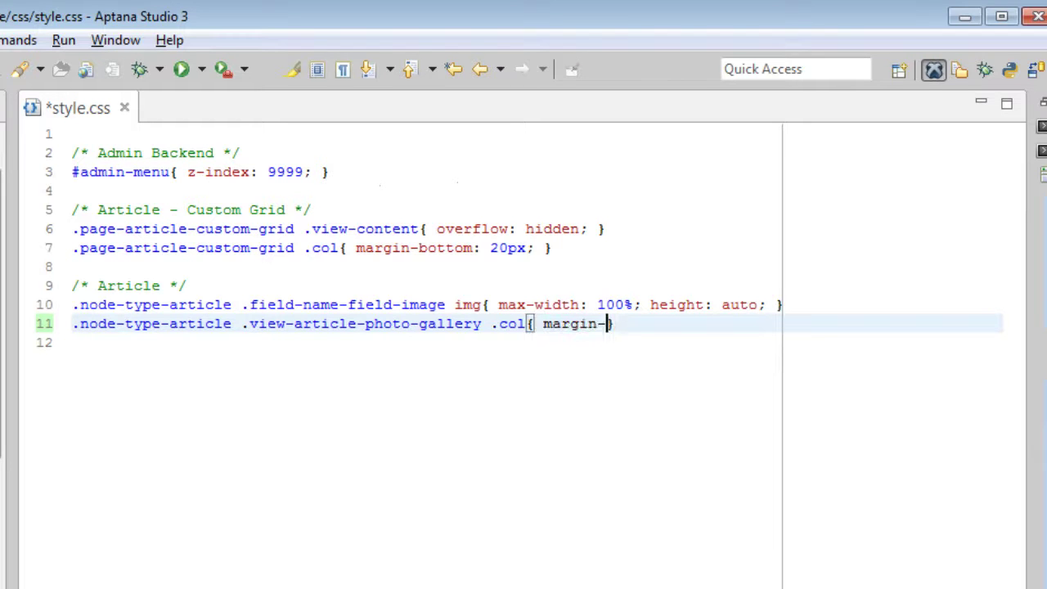
{"action": "type", "text": "bottom: "}
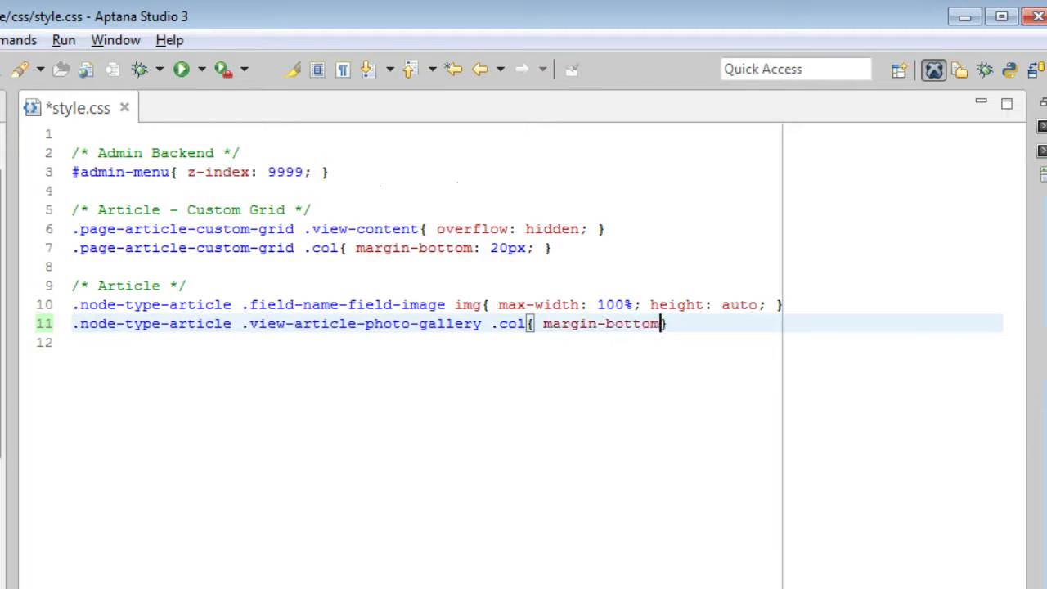
{"action": "type", "text": "20px;"}
{"action": "key", "text": "ctrl+s"}
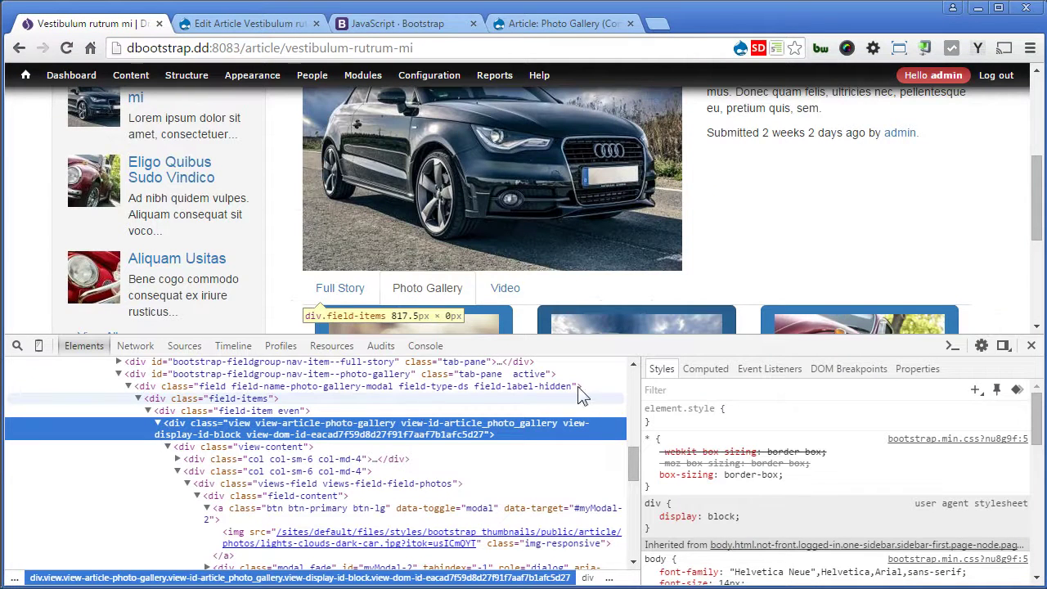
Inspect the black car photo's enlarged modal image in DevTools and copy its modal-body class name
{"action": "left_click_drag", "start_coordinate": [1035, 216], "coordinate": [1039, 266]}
{"action": "left_click", "coordinate": [612, 190]}
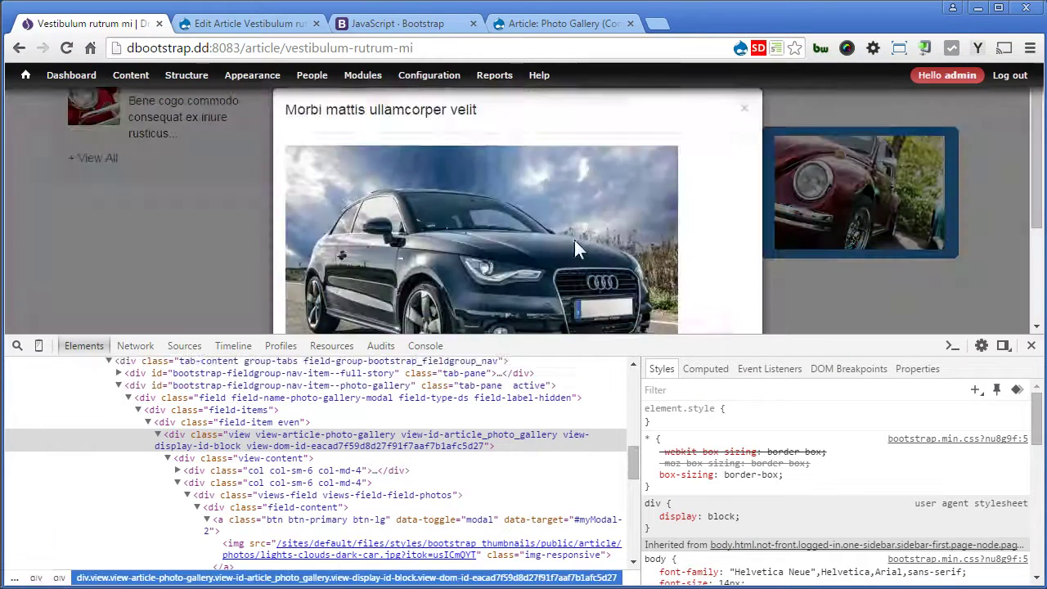
{"action": "right_click", "coordinate": [498, 227]}
{"action": "left_click", "coordinate": [554, 390]}
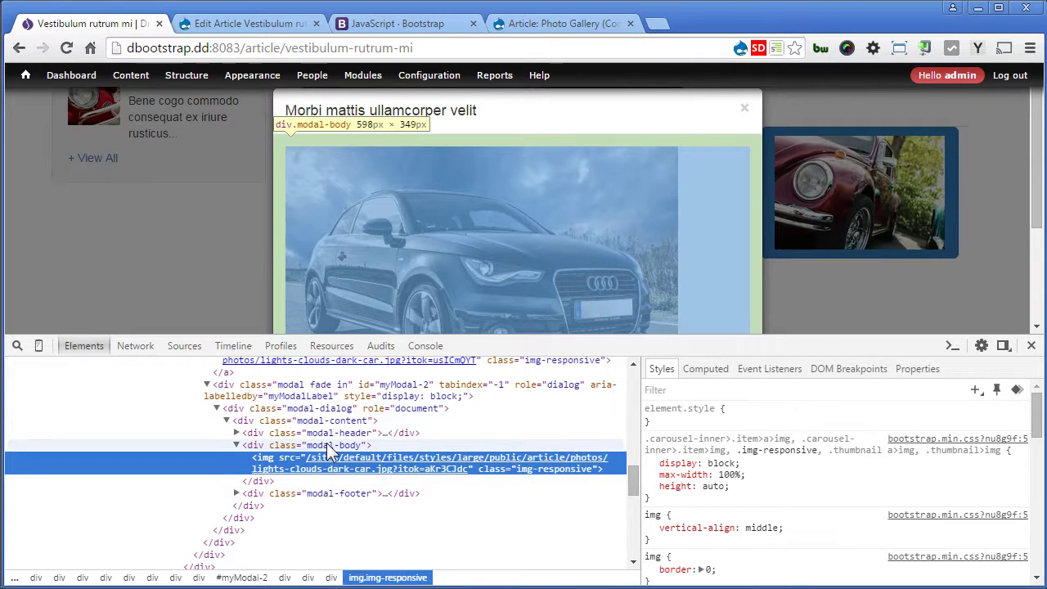
{"action": "double_click", "coordinate": [331, 445]}
{"action": "key", "text": "ctrl+c"}
{"action": "left_click", "coordinate": [255, 451]}
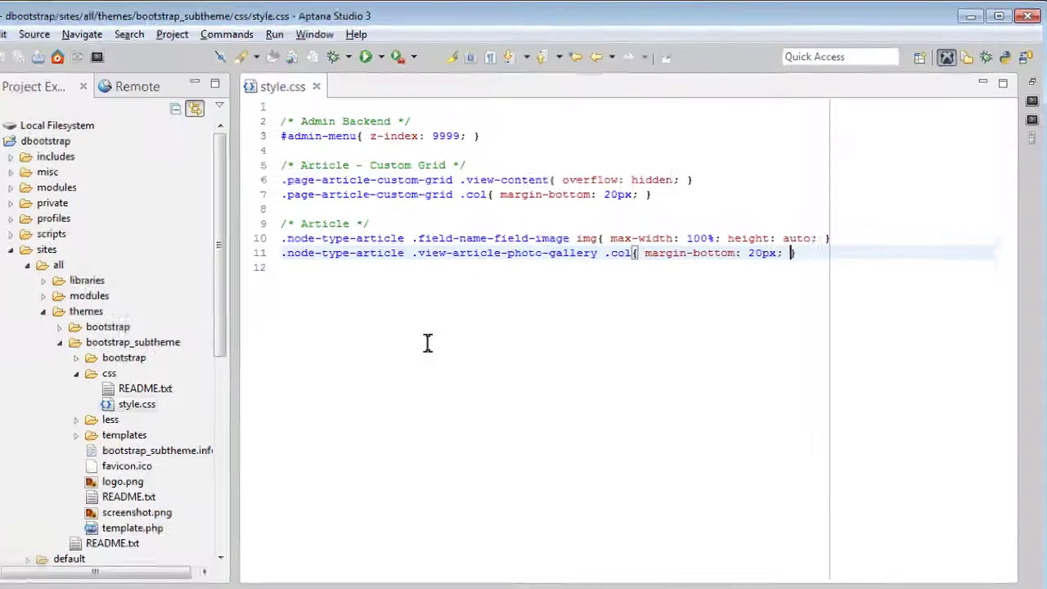
Add line 12 '.node-type-article .view-article-photo-gallery .modal-body img{ width: 100%; height: auto; }' and save style.css
{"action": "key", "text": "Return"}
{"action": "key", "text": "ctrl+v"}
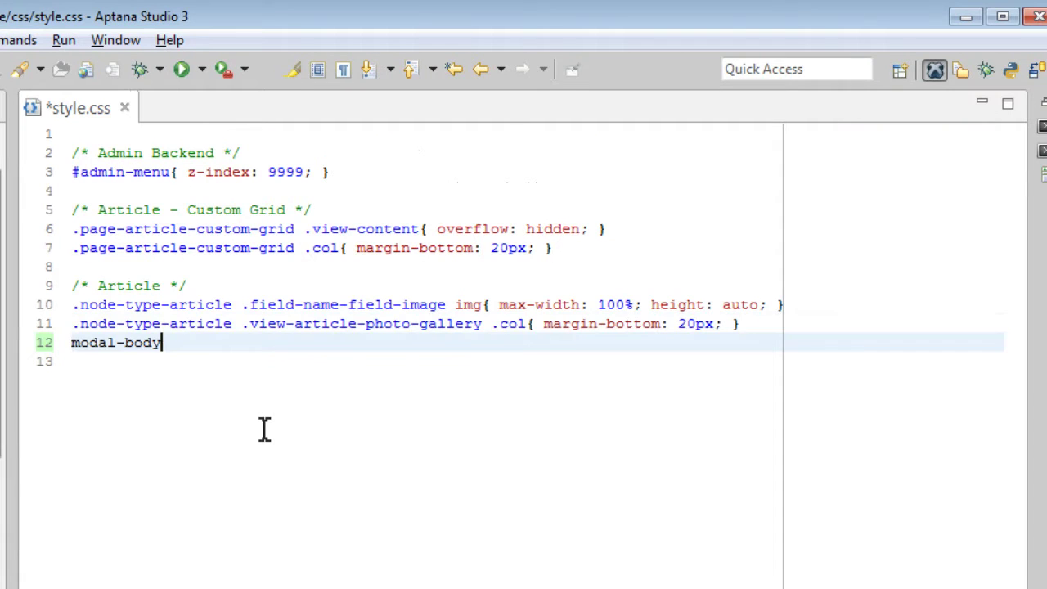
{"action": "key", "text": "Up"}
{"action": "key", "text": "Right"}
{"action": "key", "text": "Right"}
{"action": "key", "text": "Right"}
{"action": "key", "text": "Right"}
{"action": "key", "text": "Right"}
{"action": "key", "text": "Right"}
{"action": "key", "text": "Right"}
{"action": "key", "text": "Right"}
{"action": "key", "text": "Right"}
{"action": "key", "text": "Right"}
{"action": "key", "text": "Right"}
{"action": "key", "text": "Right"}
{"action": "key", "text": "Right"}
{"action": "key", "text": "Right"}
{"action": "key", "text": "Right"}
{"action": "key", "text": "Right"}
{"action": "key", "text": "Right"}
{"action": "key", "text": "Right"}
{"action": "key", "text": "Right"}
{"action": "key", "text": "Right"}
{"action": "key", "text": "Right"}
{"action": "key", "text": "Right"}
{"action": "key", "text": "Right"}
{"action": "key", "text": "Right"}
{"action": "key", "text": "shift+Home"}
{"action": "key", "text": "ctrl+c"}
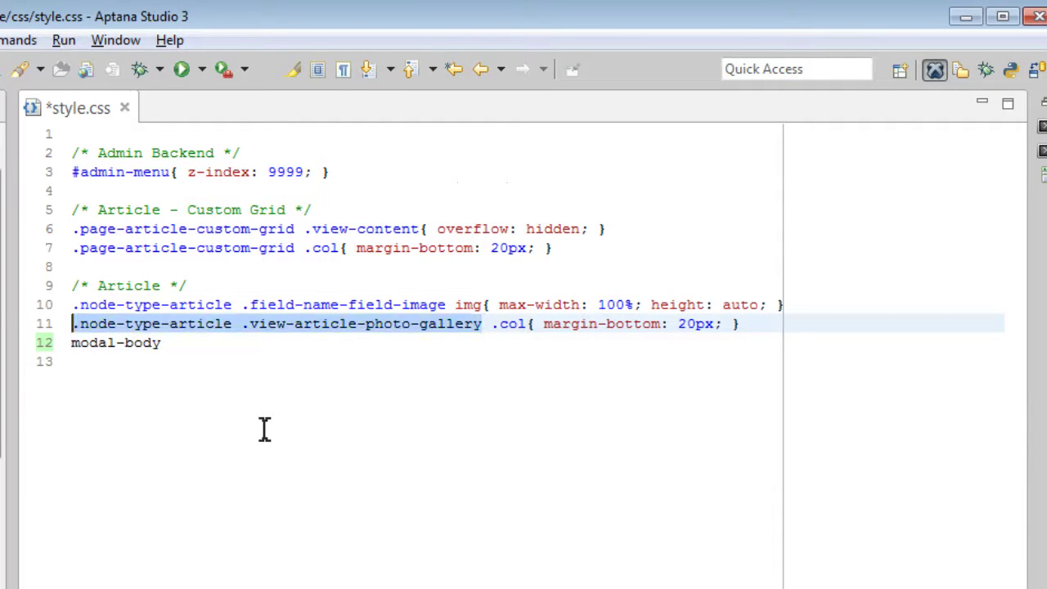
{"action": "key", "text": "Down"}
{"action": "key", "text": "ctrl+v"}
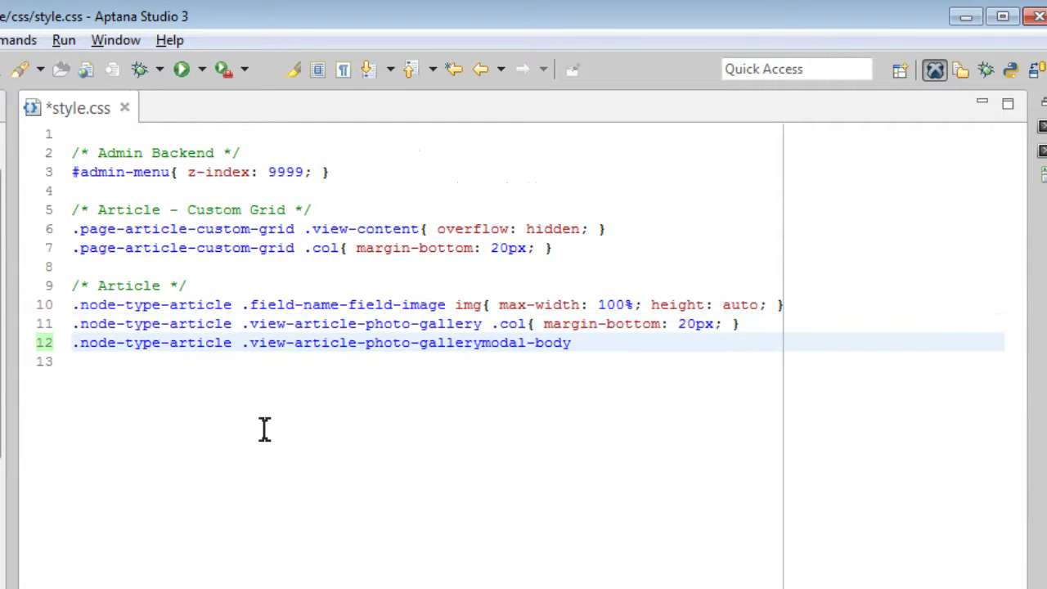
{"action": "type", "text": "."}
{"action": "key", "text": "End"}
{"action": "type", "text": "img"}
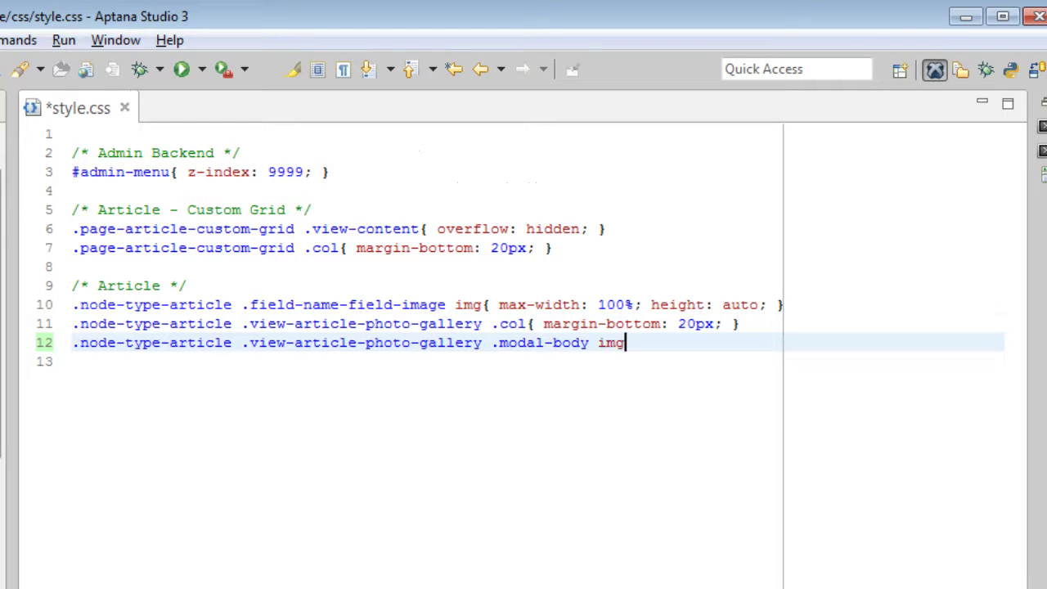
{"action": "type", "text": "{ width:"}
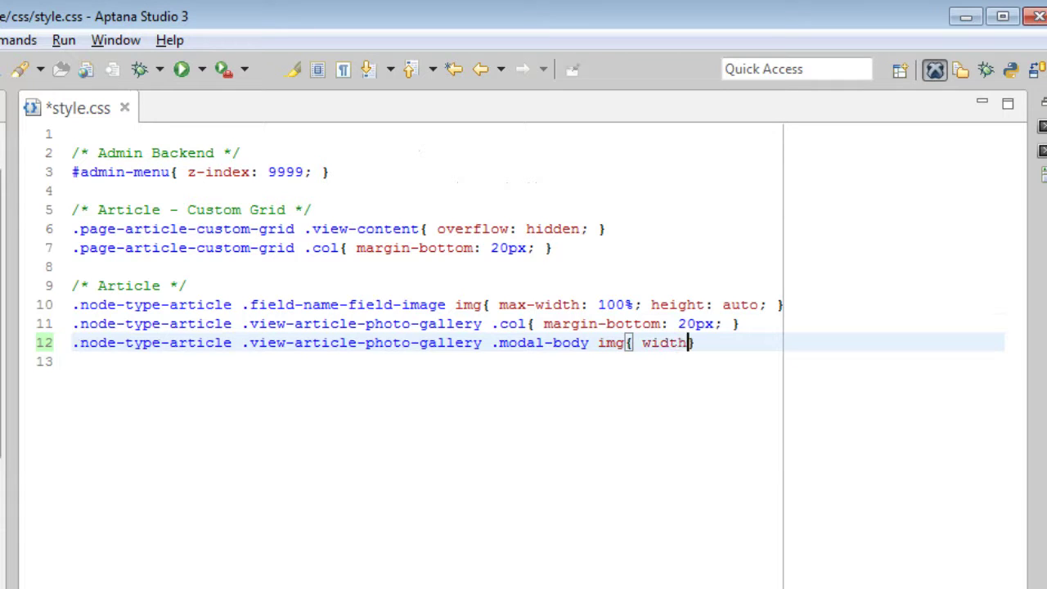
{"action": "type", "text": " 100%; height: "}
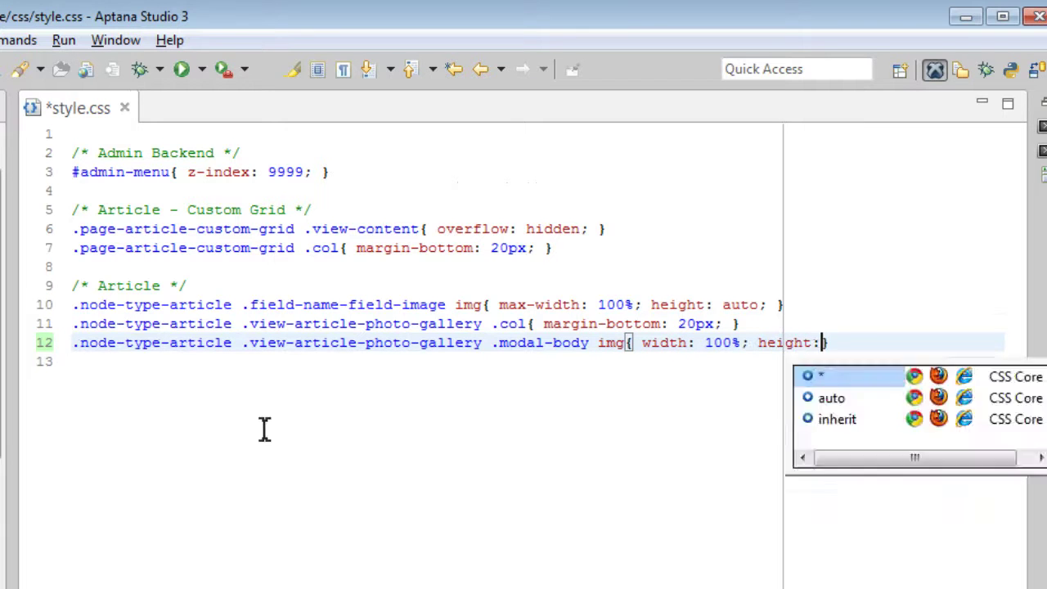
{"action": "type", "text": "auto;"}
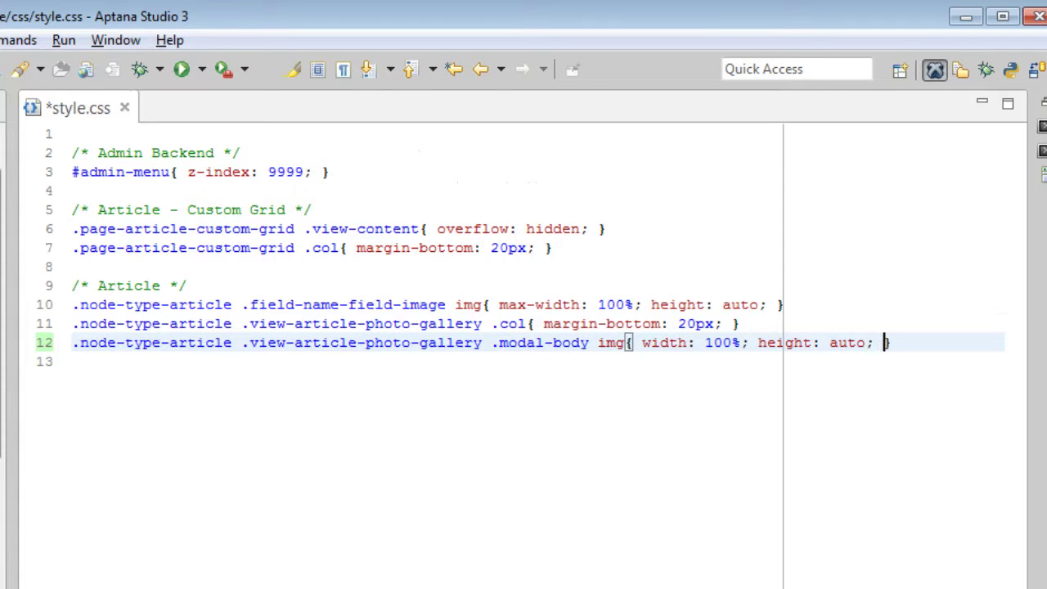
{"action": "key", "text": "ctrl+s"}
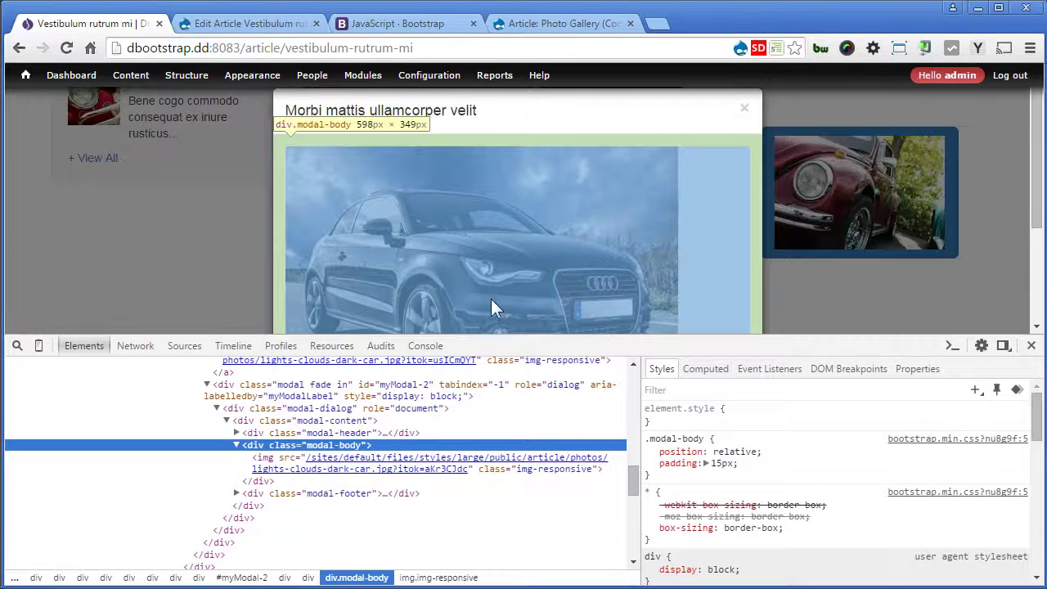
Close DevTools and the photo modal, reload the article, and go to the Photo Gallery tab
{"action": "left_click", "coordinate": [1030, 345]}
{"action": "left_click", "coordinate": [744, 110]}
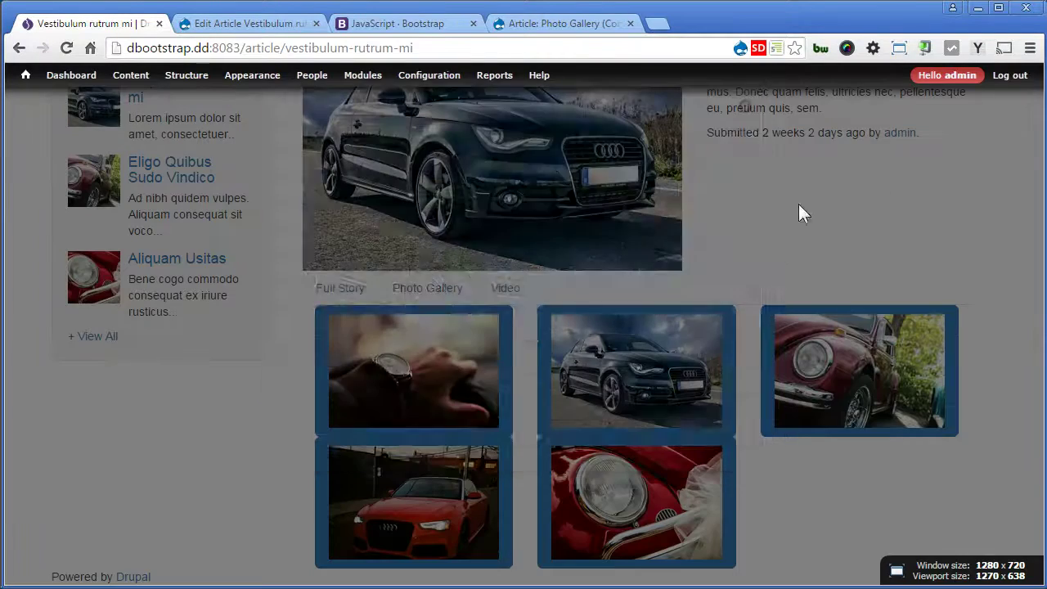
{"action": "left_click", "coordinate": [831, 335]}
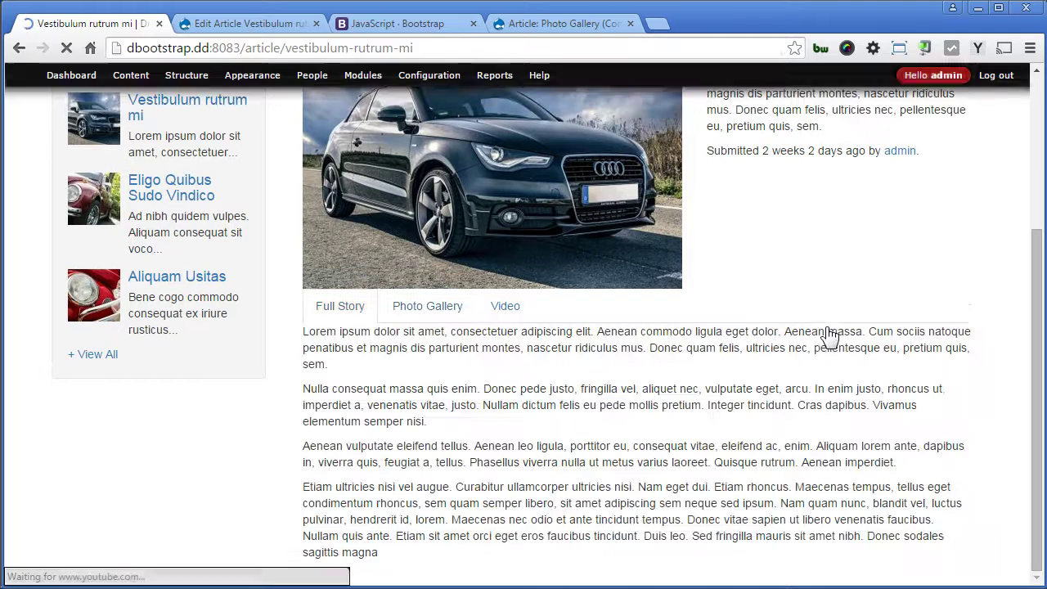
{"action": "left_click", "coordinate": [423, 305]}
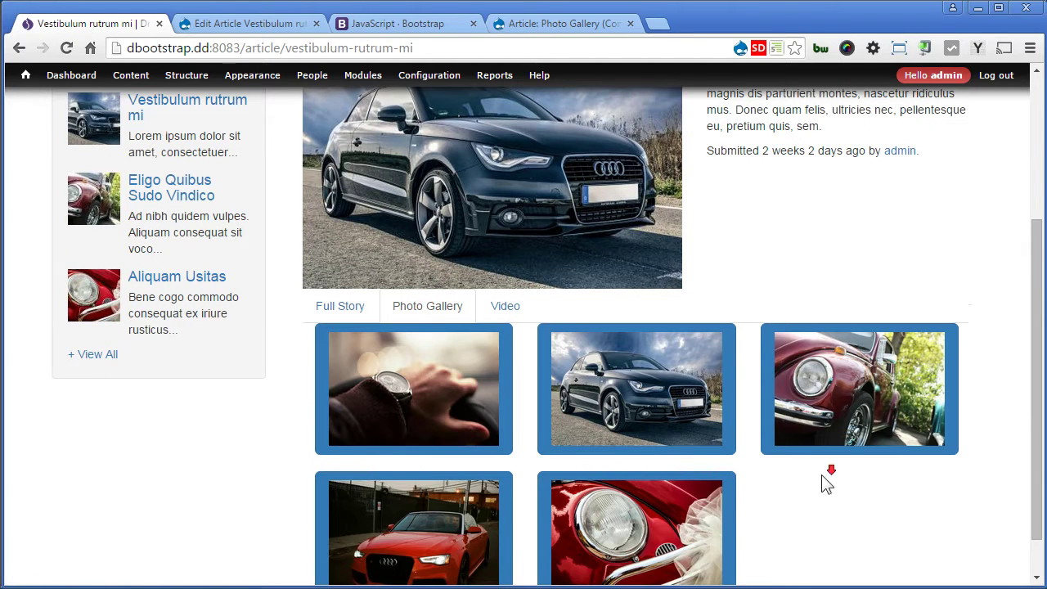
Open and close the black Audi and red Beetle modals, then reopen the black car photo to check the full-width images
{"action": "scroll", "coordinate": [814, 482], "scroll_direction": "down", "scroll_amount": 1}
{"action": "left_click", "coordinate": [671, 368]}
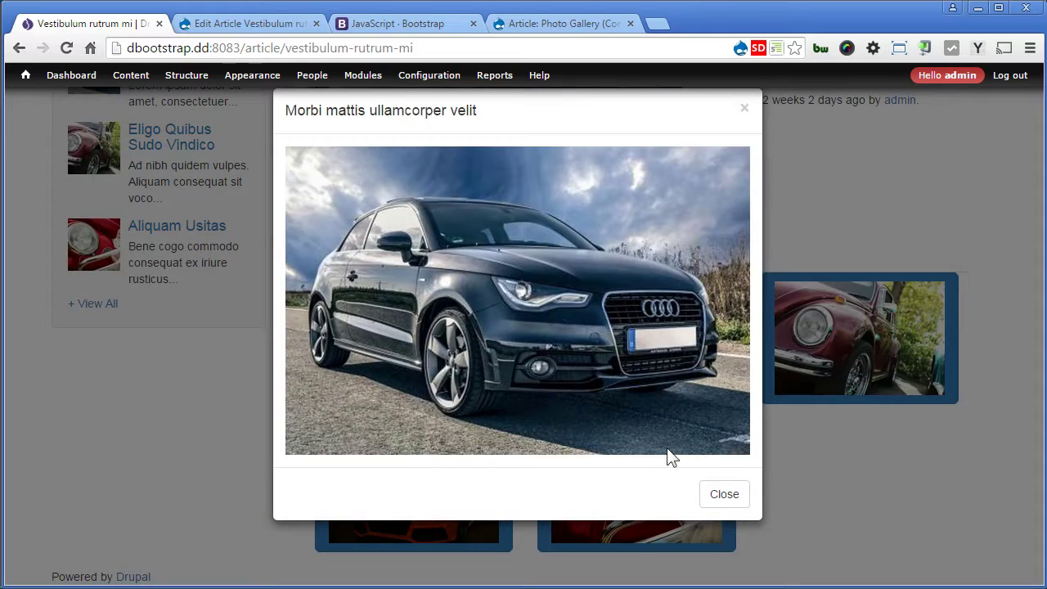
{"action": "left_click", "coordinate": [725, 494]}
{"action": "left_click", "coordinate": [857, 351]}
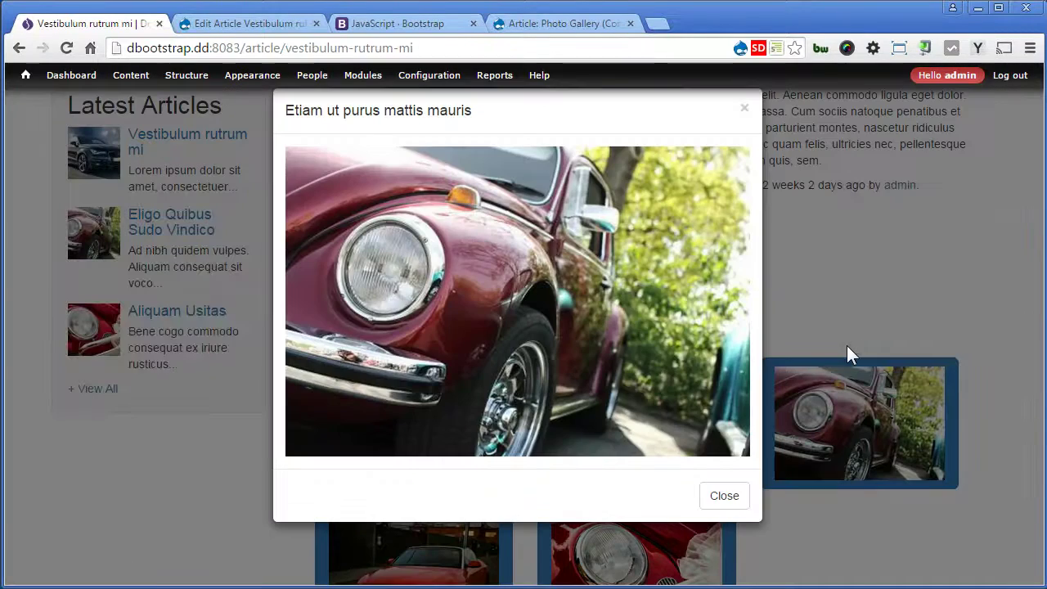
{"action": "left_click", "coordinate": [731, 498]}
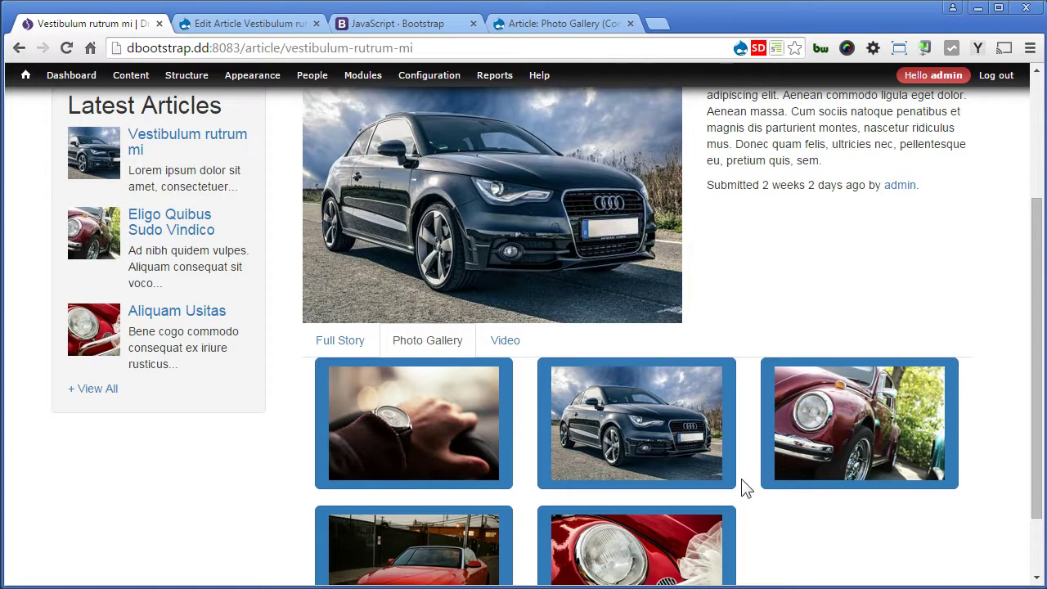
{"action": "left_click", "coordinate": [655, 424]}
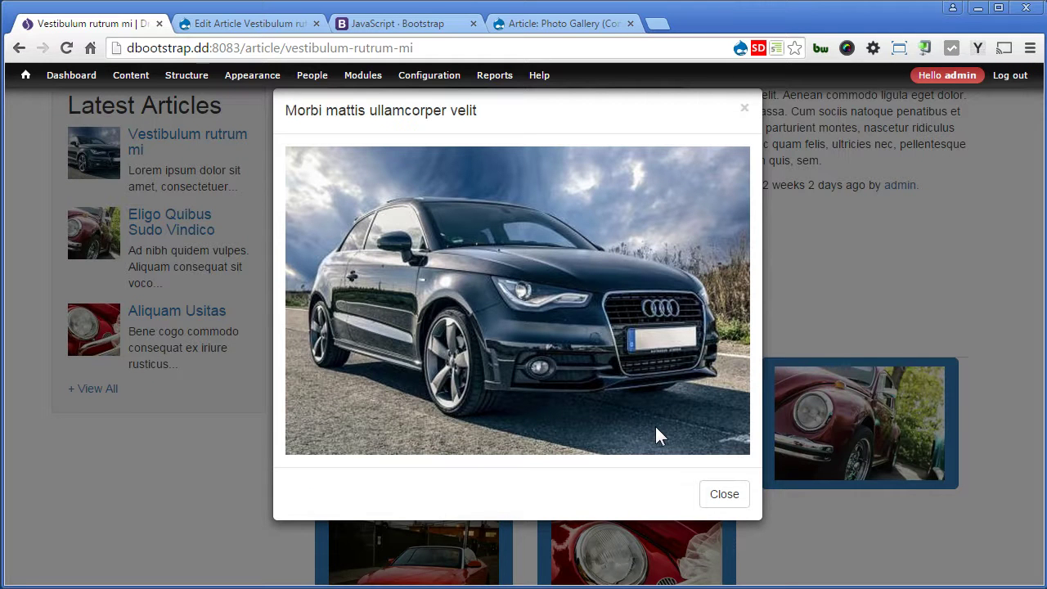
Close the black car photo modal and scroll back to the top of the article
{"action": "left_click", "coordinate": [726, 498]}
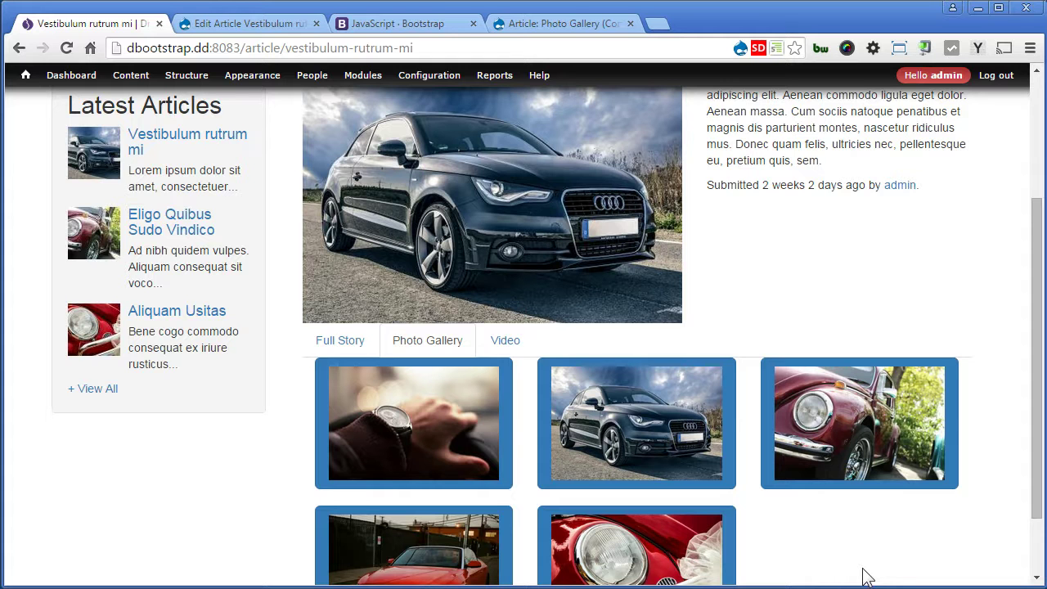
{"action": "scroll", "coordinate": [867, 577], "scroll_direction": "up", "scroll_amount": 3}
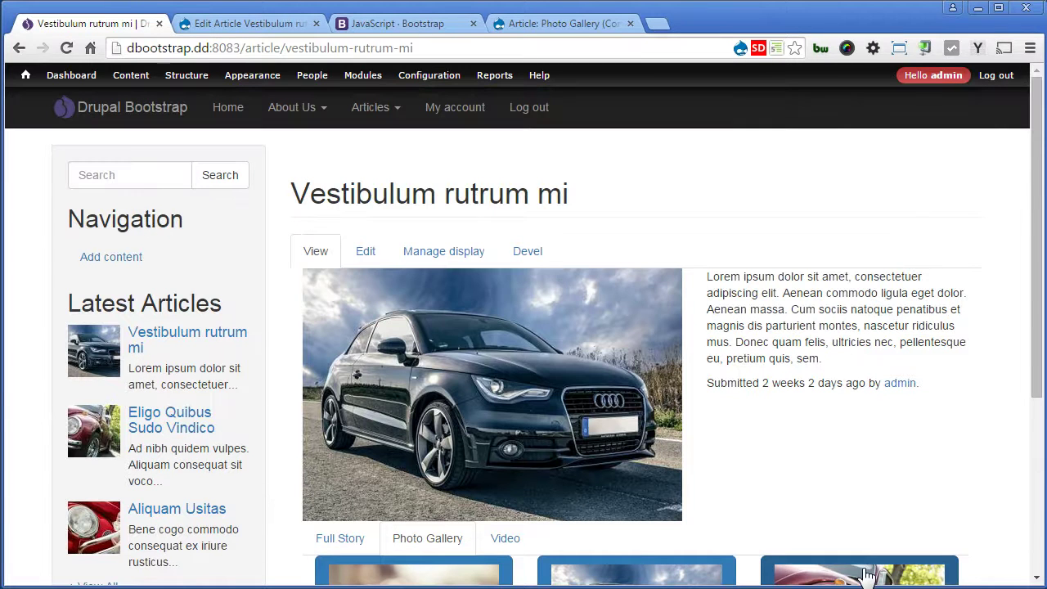